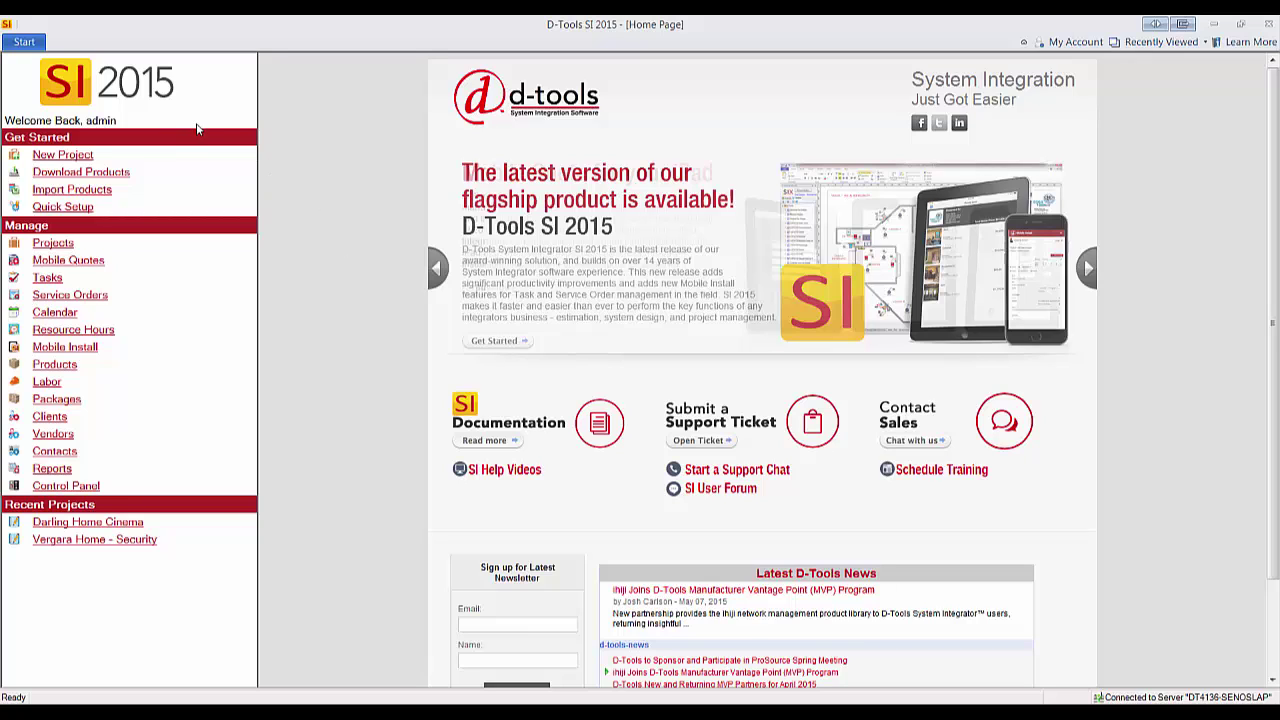
- Open the Project Explorer listing all projects
click(24, 42)
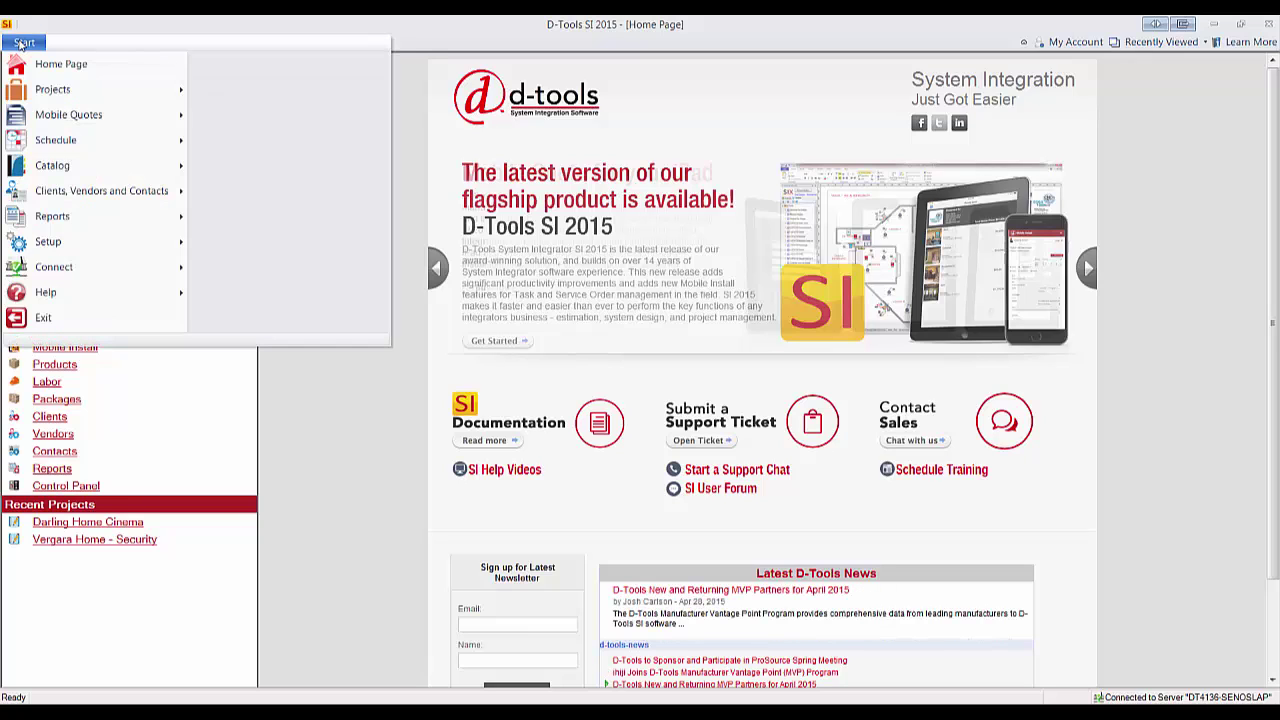
mouse_move(57, 97)
click(250, 60)
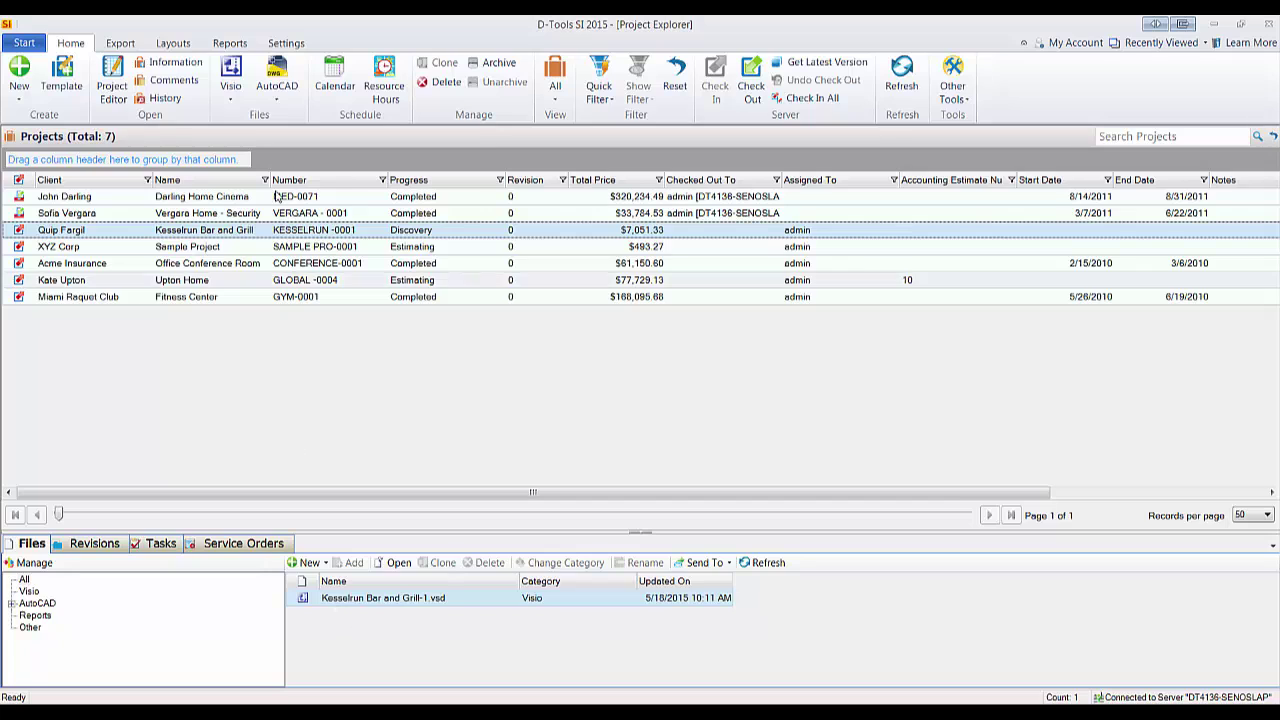
- Check out the Kesselrun Bar and Grill project and open its drawing Kesselrun Bar and Grill-1.vsd in Visio
click(231, 87)
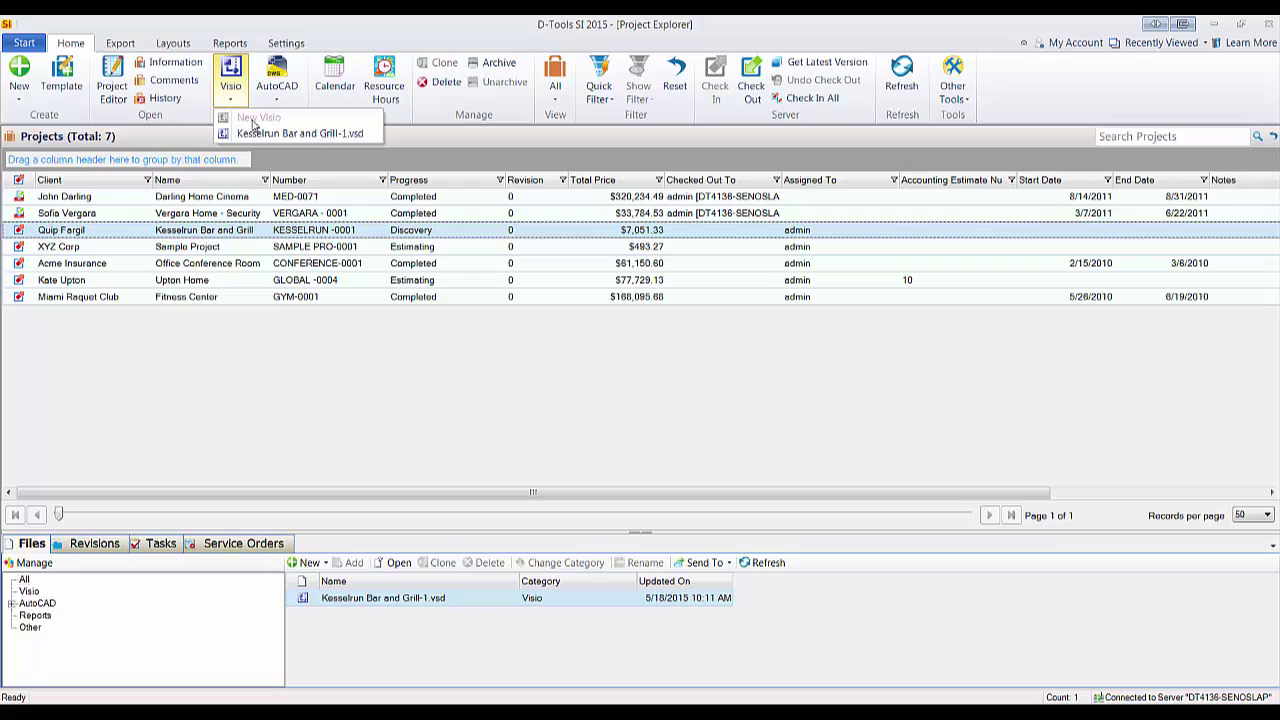
click(751, 78)
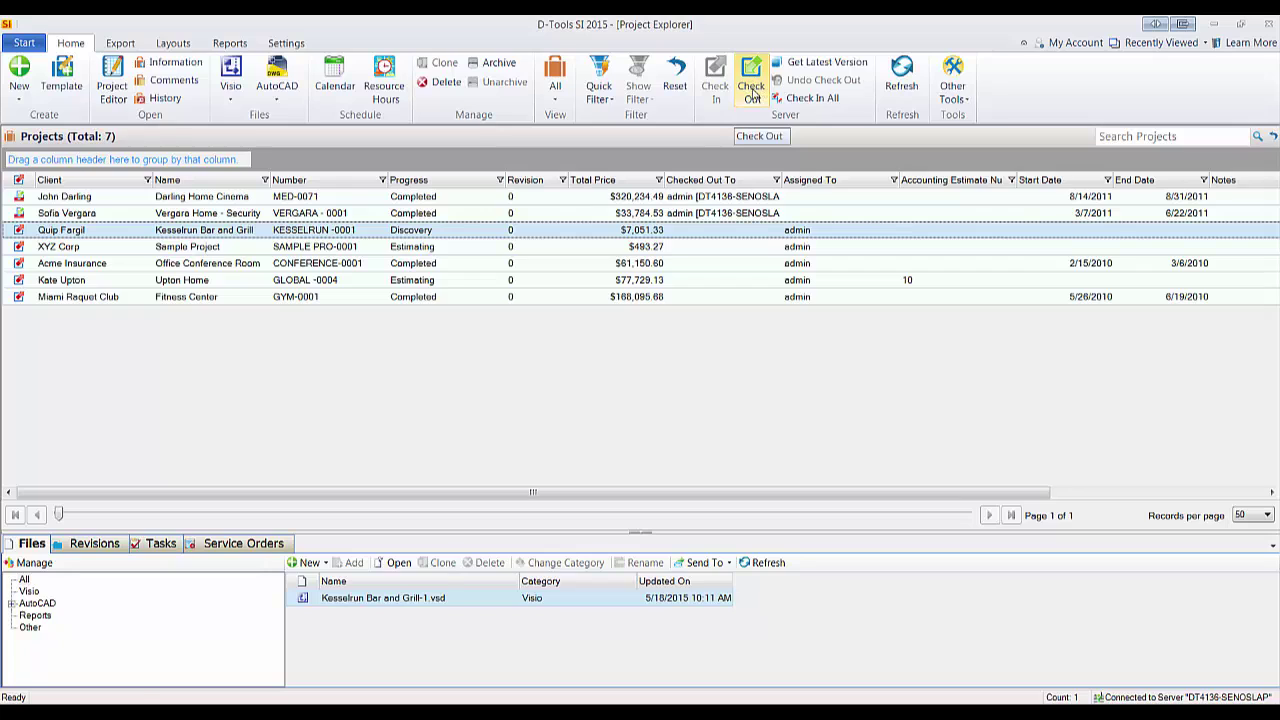
click(751, 94)
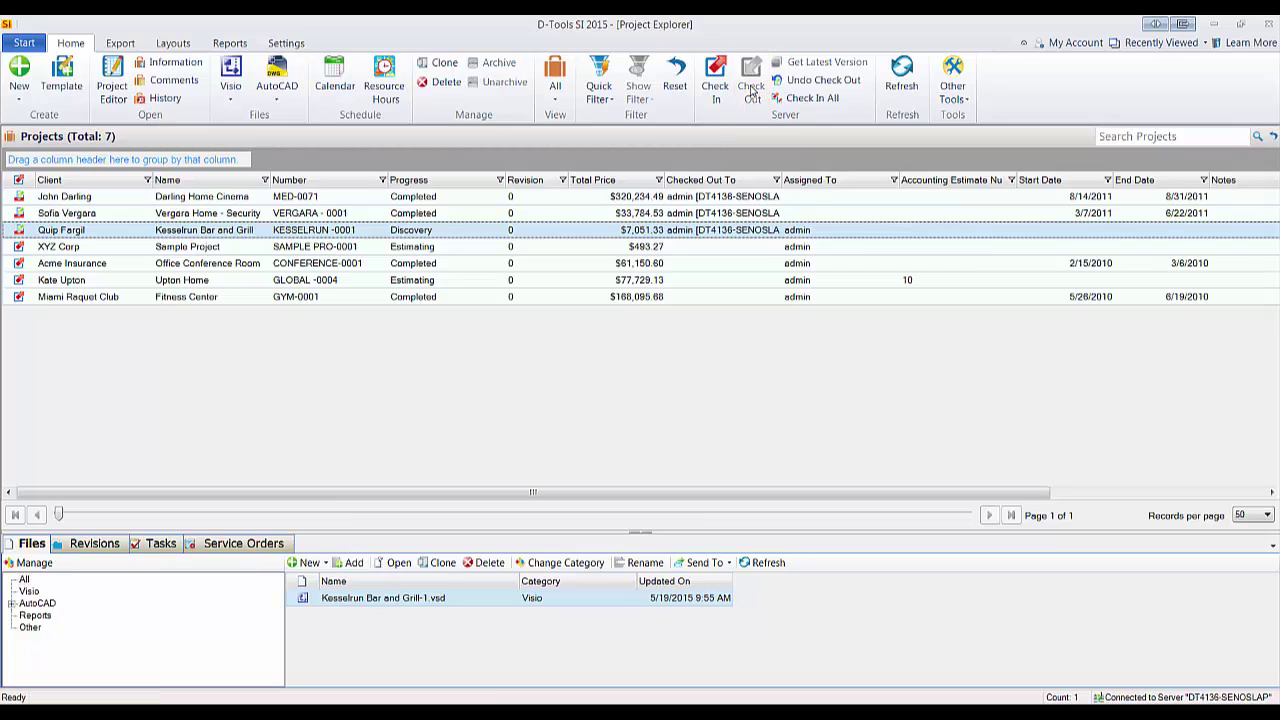
click(450, 598)
double_click(450, 598)
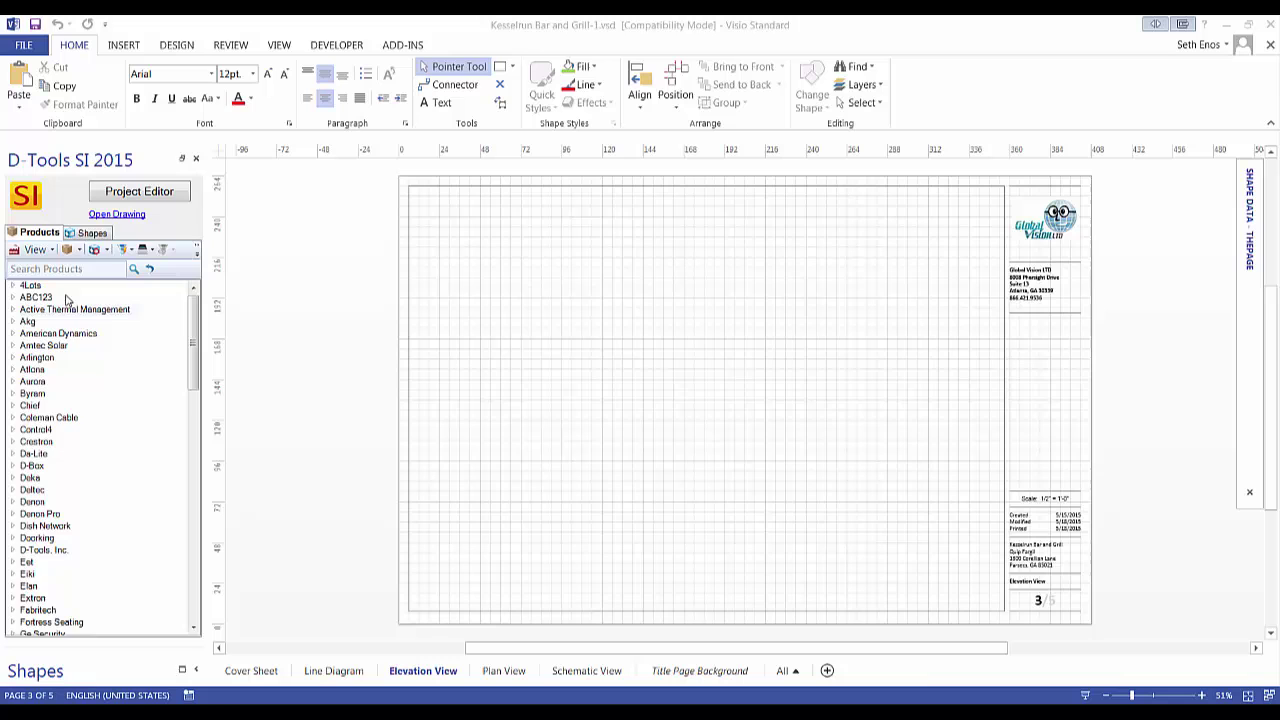
- Open the Project Editor from the drawing and narrow its window to about half the screen width before returning to the page
click(92, 233)
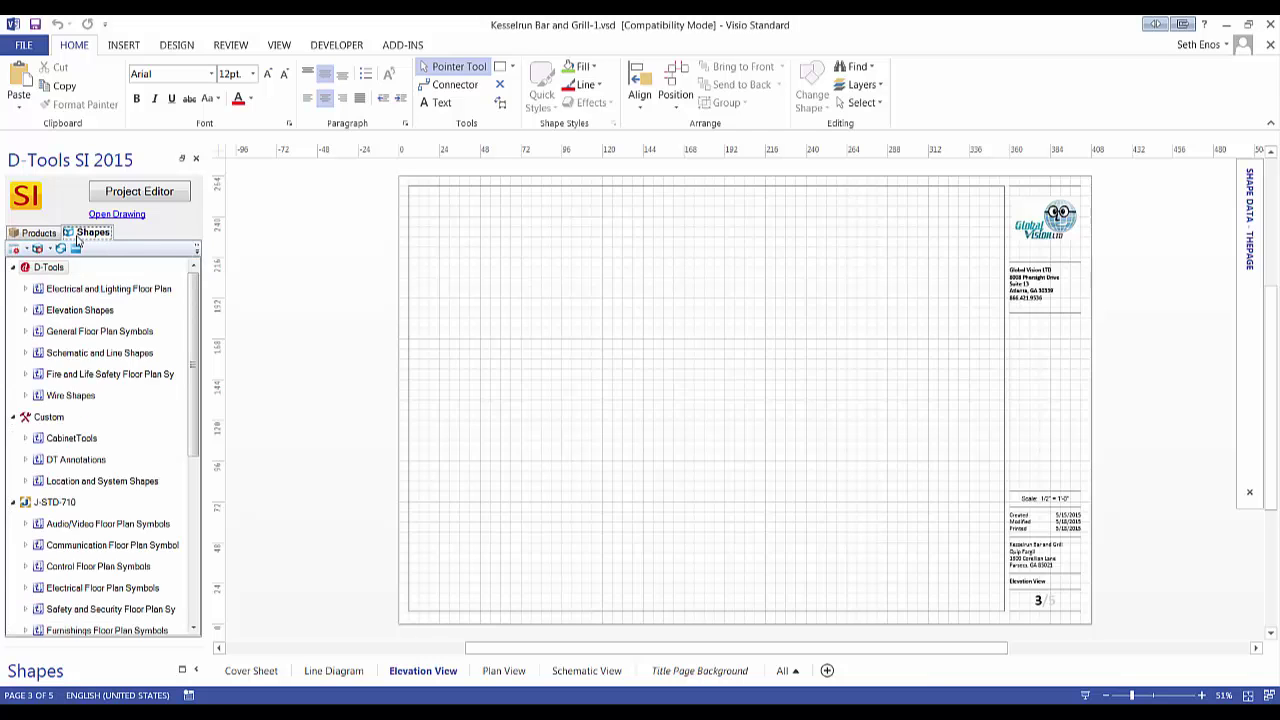
click(45, 234)
click(139, 191)
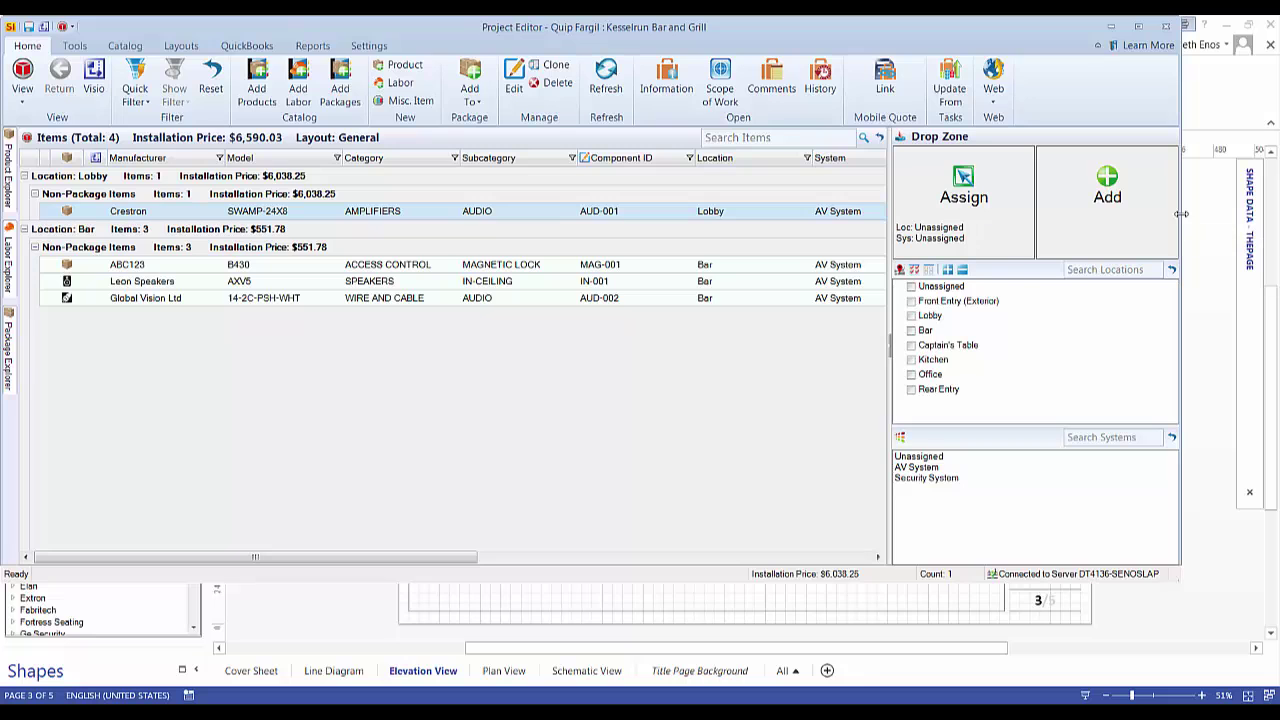
drag(1178, 220, 676, 220)
click(795, 325)
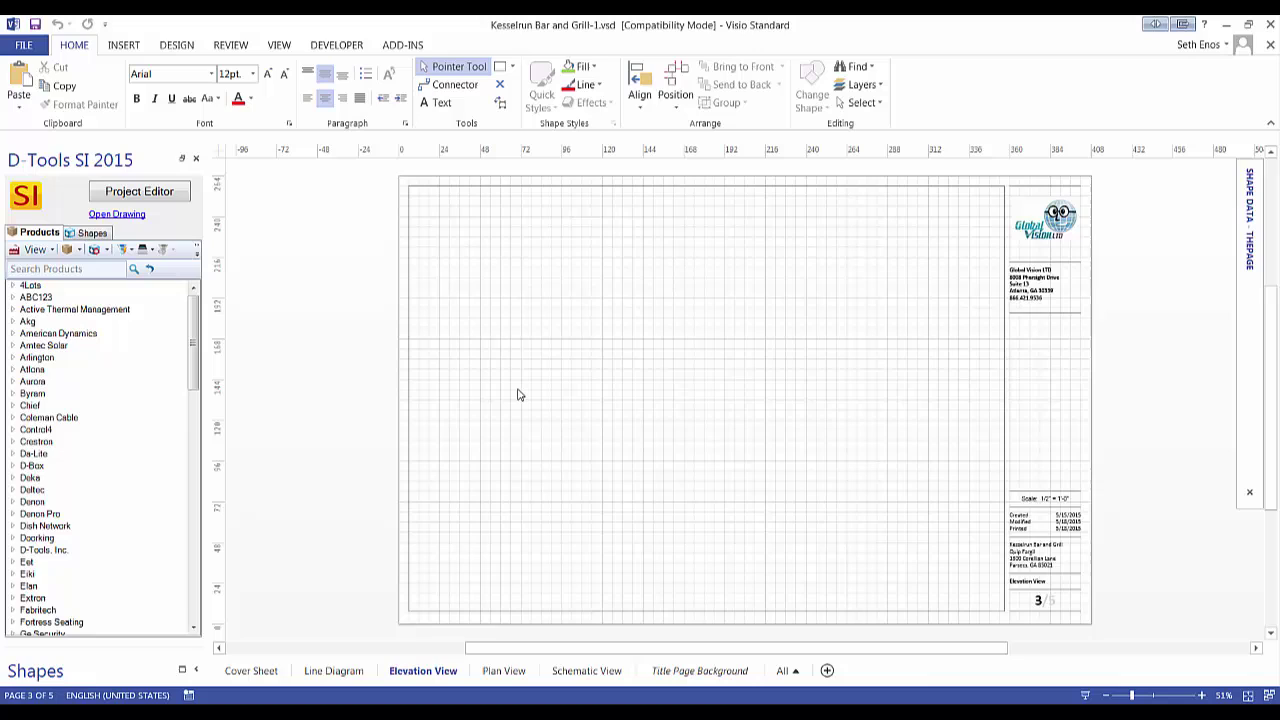
- Check the drawing scale of the Elevation View page in its page setup
right_click(429, 677)
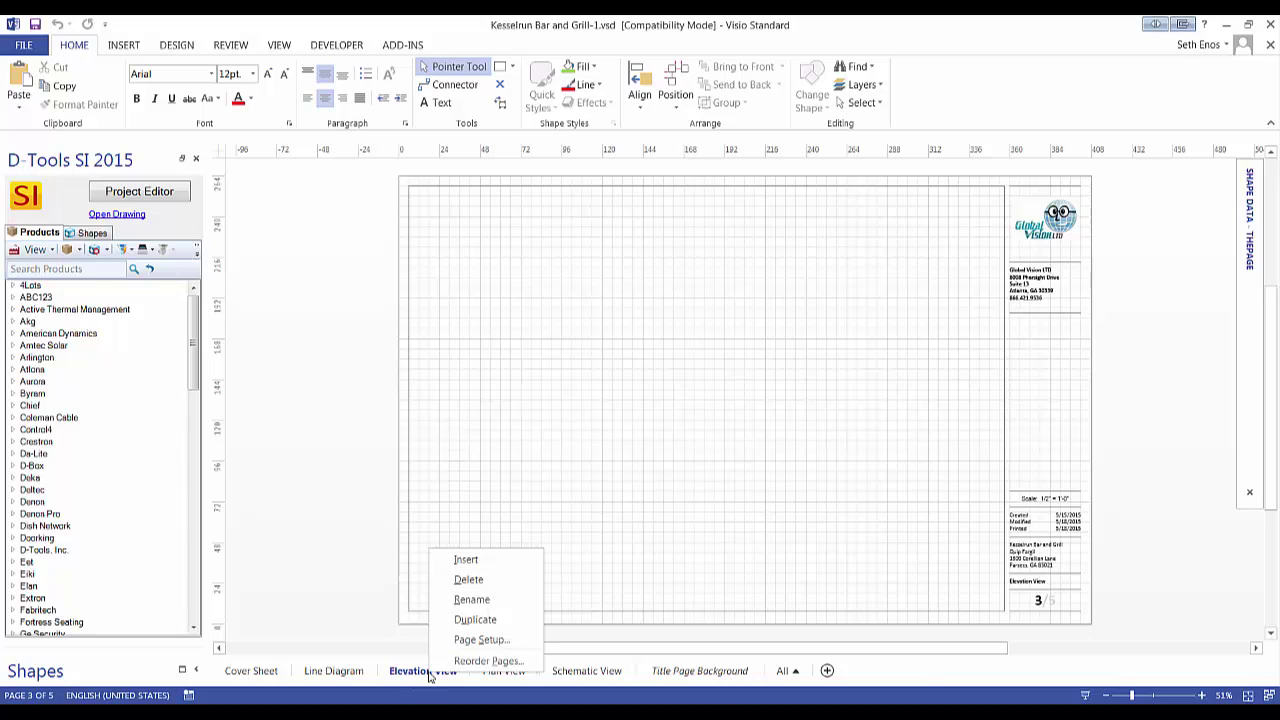
click(479, 640)
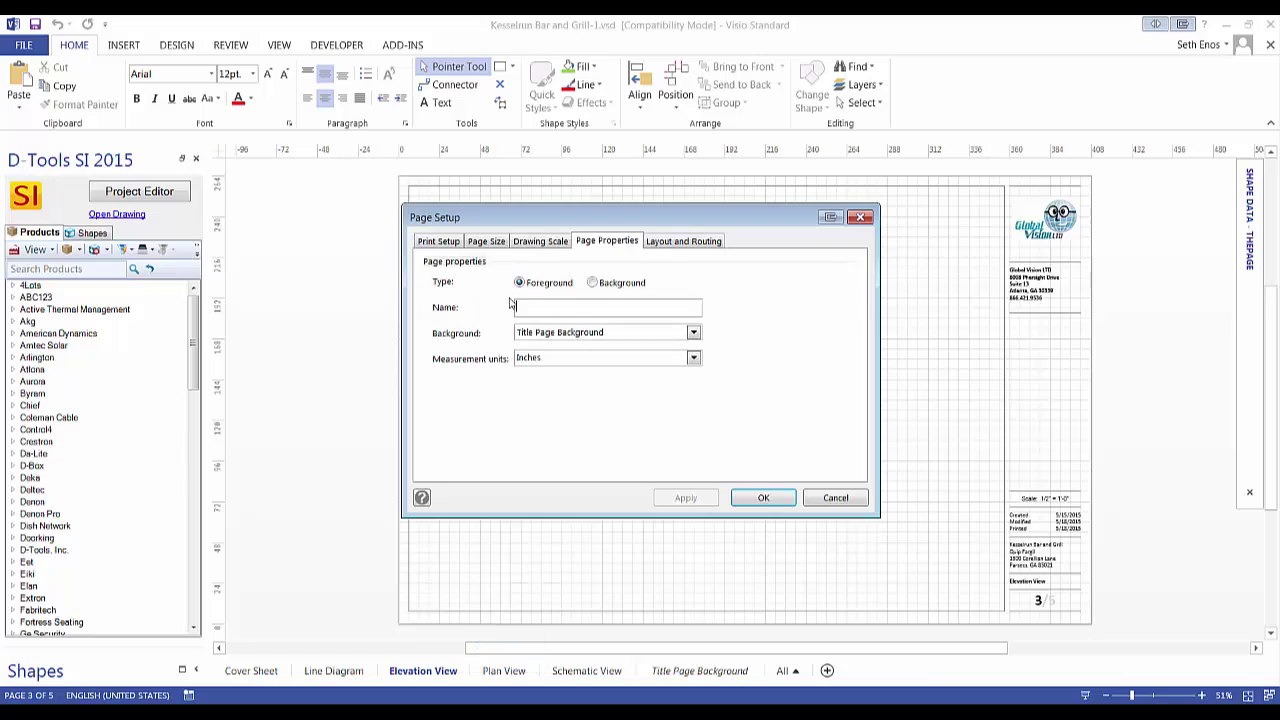
click(541, 243)
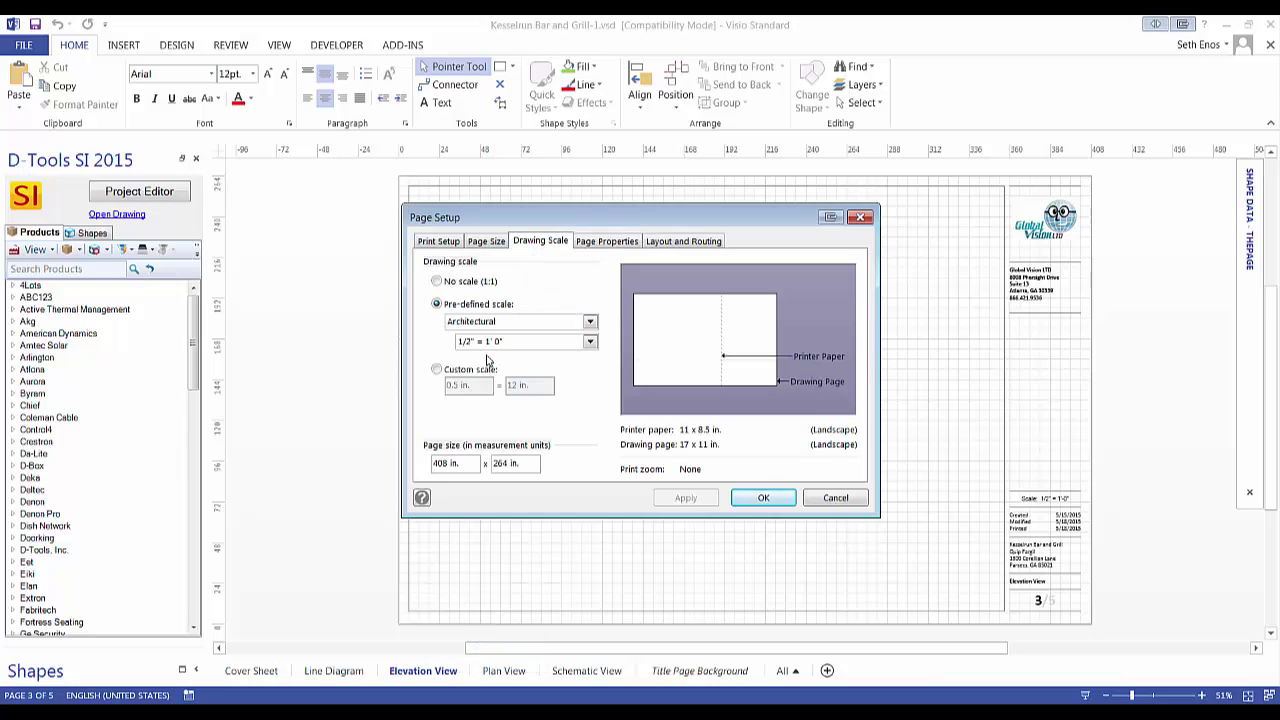
click(860, 217)
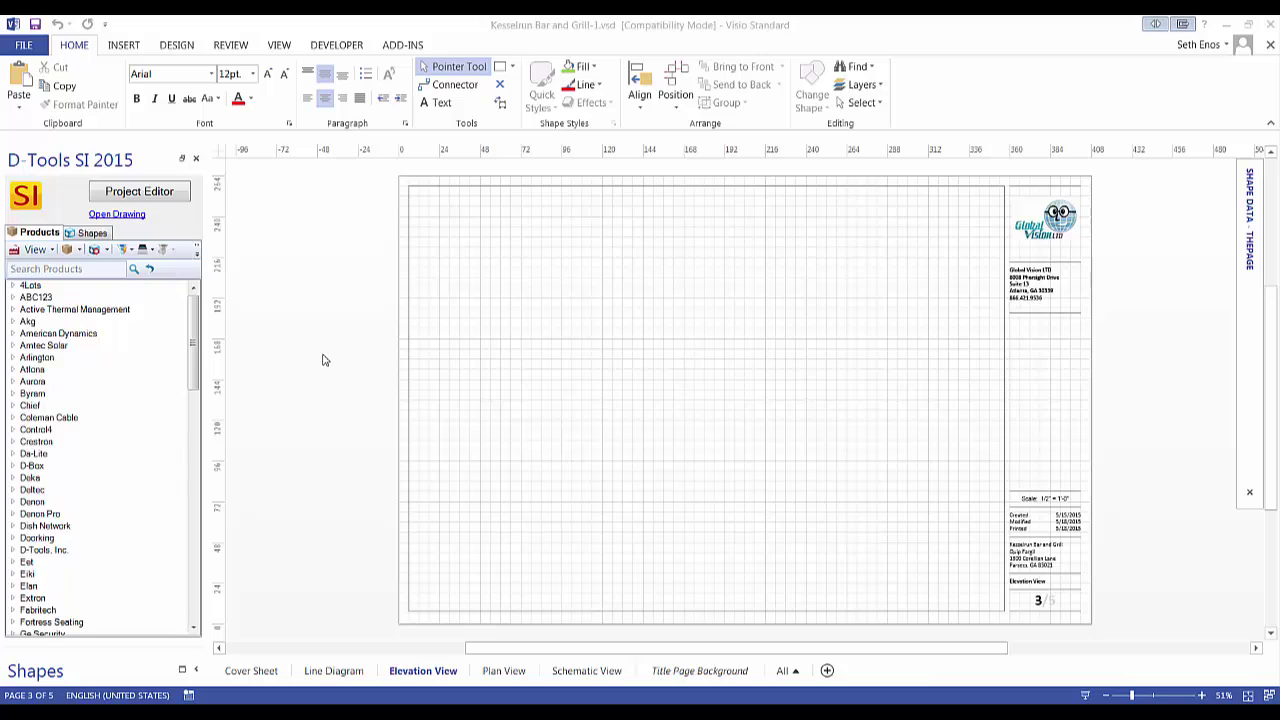
- In the Project Editor, choose the Office location and the AV System as the assignment for new items
click(149, 194)
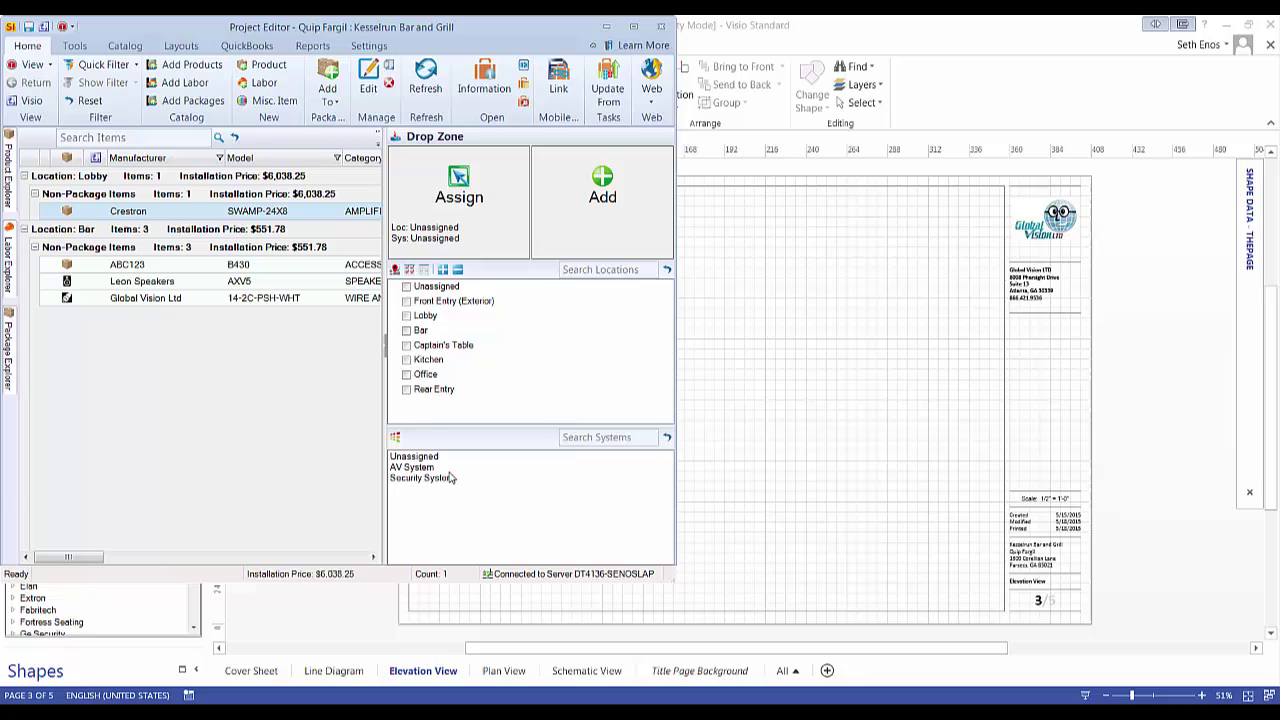
click(407, 375)
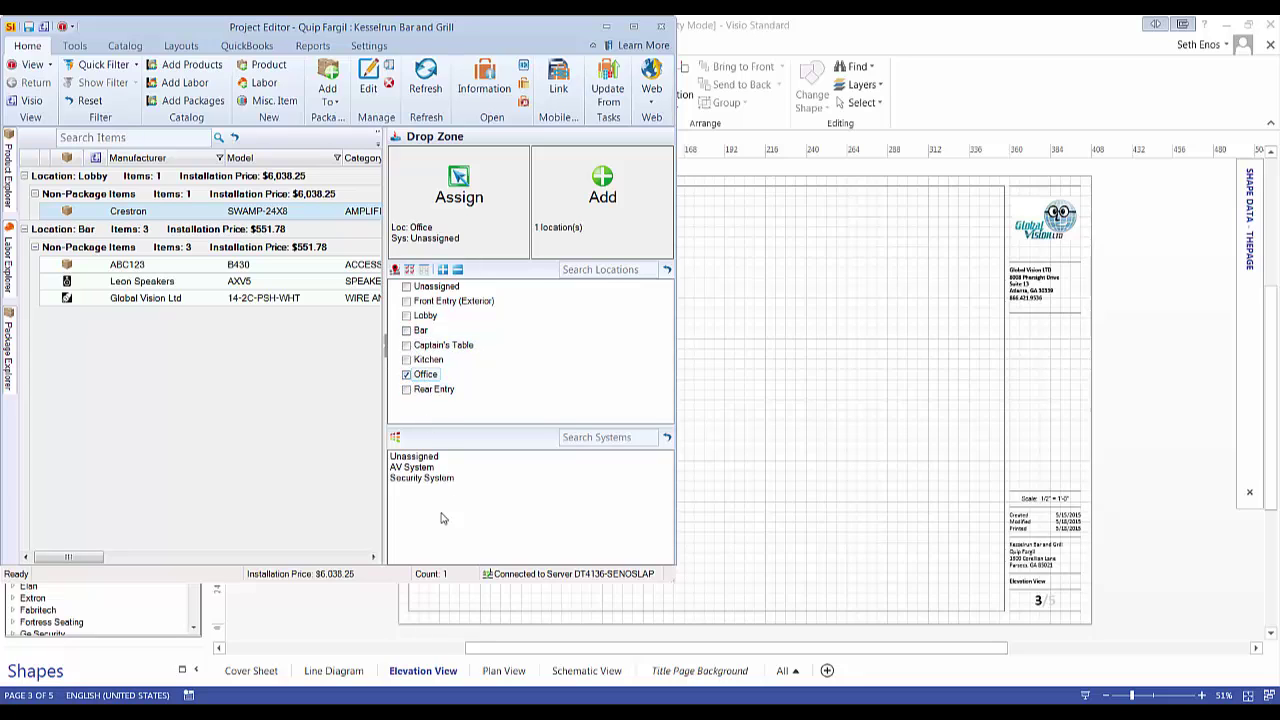
click(417, 467)
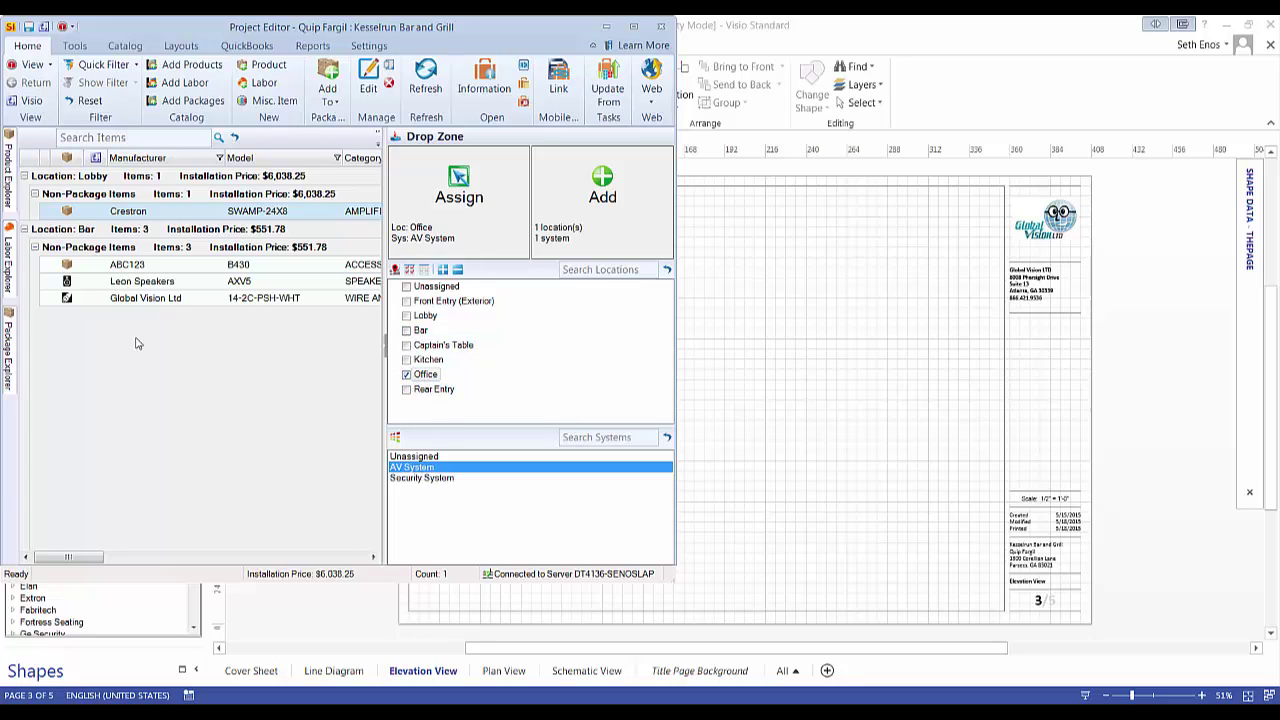
- Search the product catalog for "swamp" and place the Crestron SWAMP-24X8 near the middle of the Elevation View page
click(9, 175)
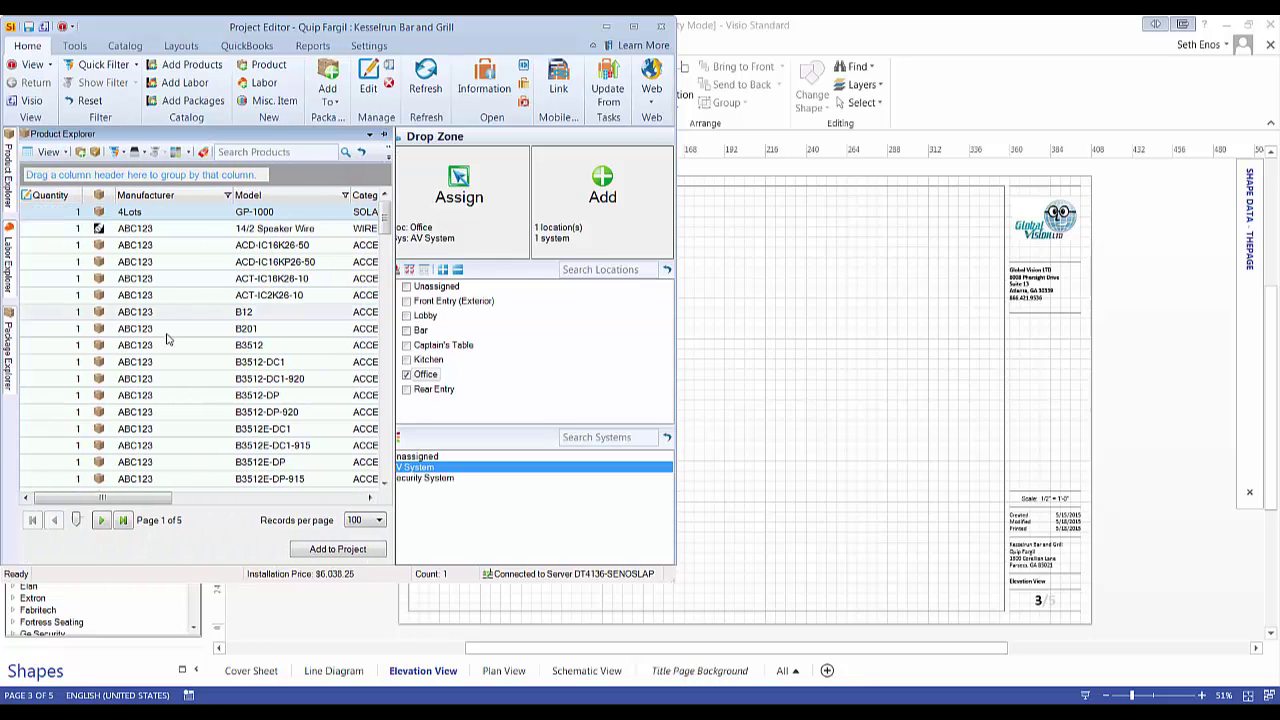
click(275, 155)
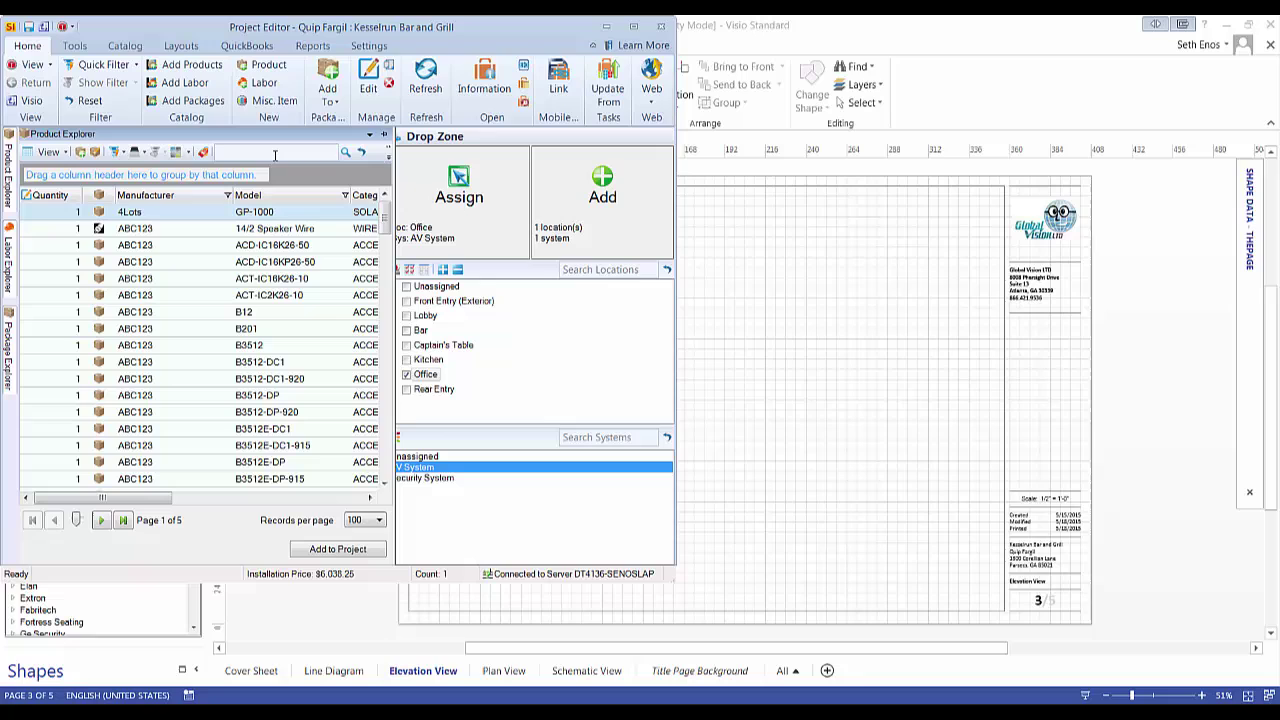
text(swamp)
key(Return)
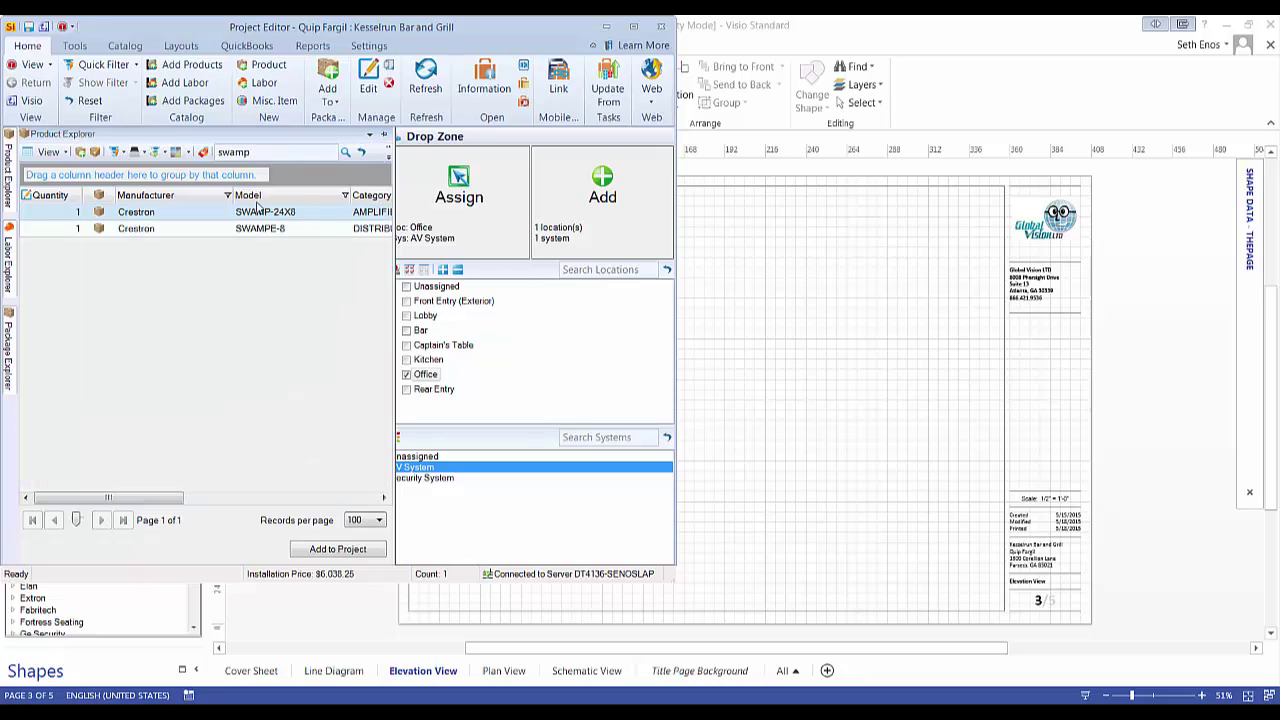
click(214, 212)
drag(214, 212, 751, 334)
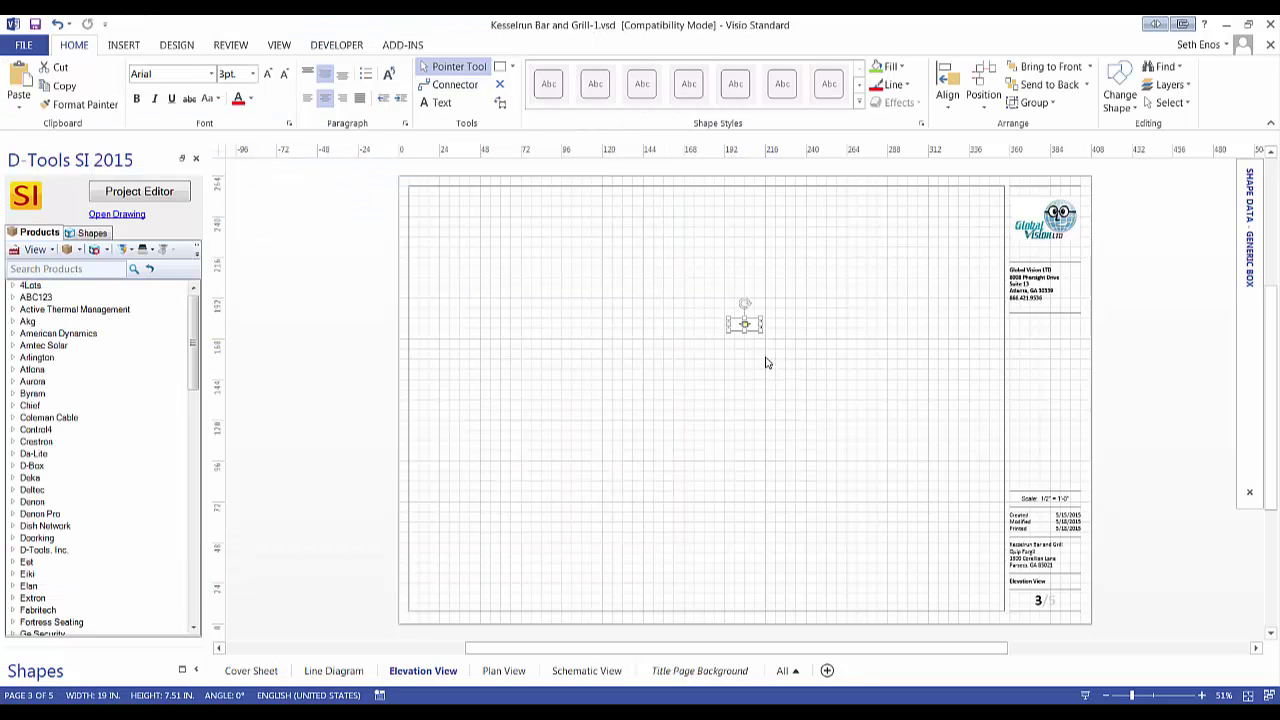
click(767, 342)
scroll(762, 325, up, 3)
scroll(763, 318, up, 8)
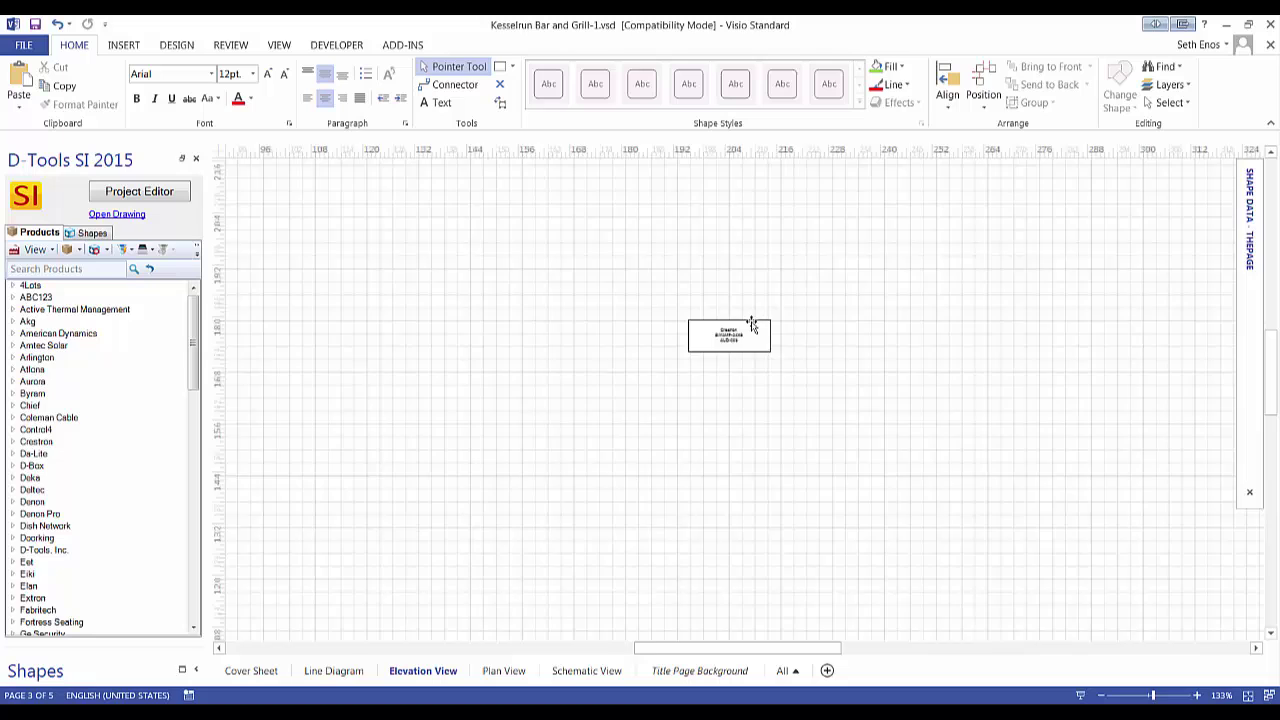
scroll(738, 334, up, 1)
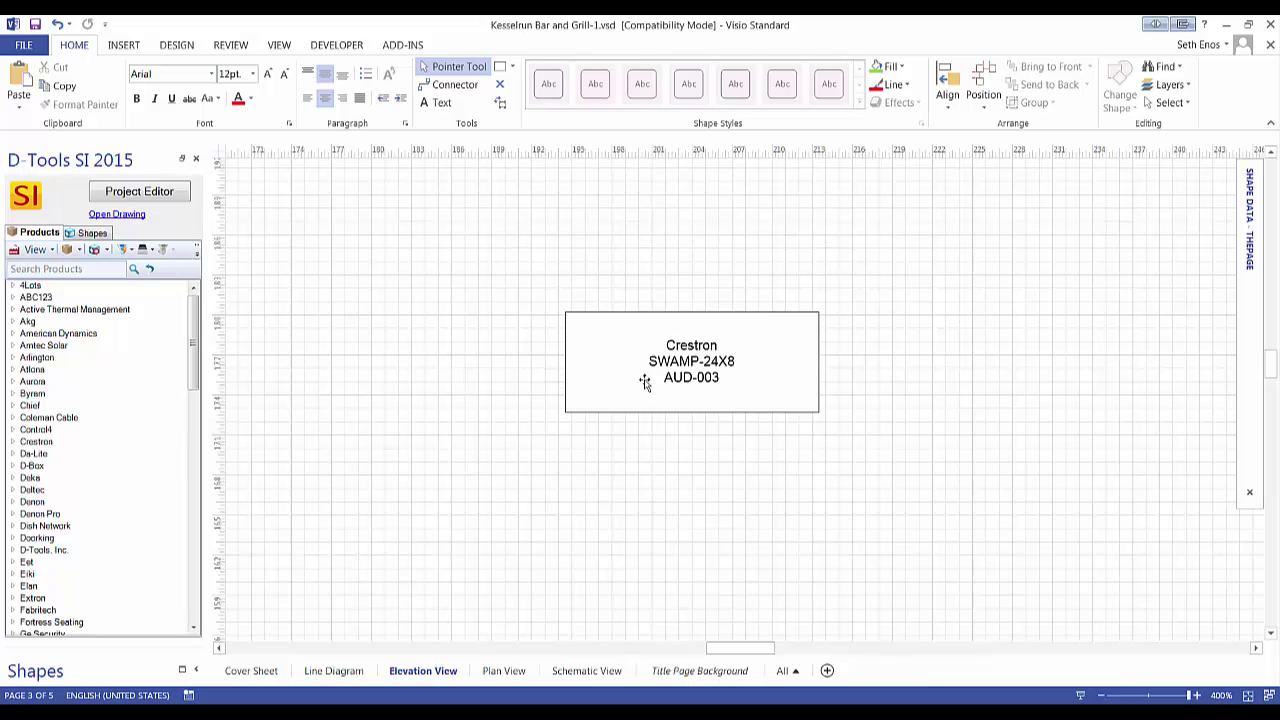
- Browse the D-Tools Elevation Shapes library and shift the SWAMP-24X8 box slightly to the left on the page
click(92, 232)
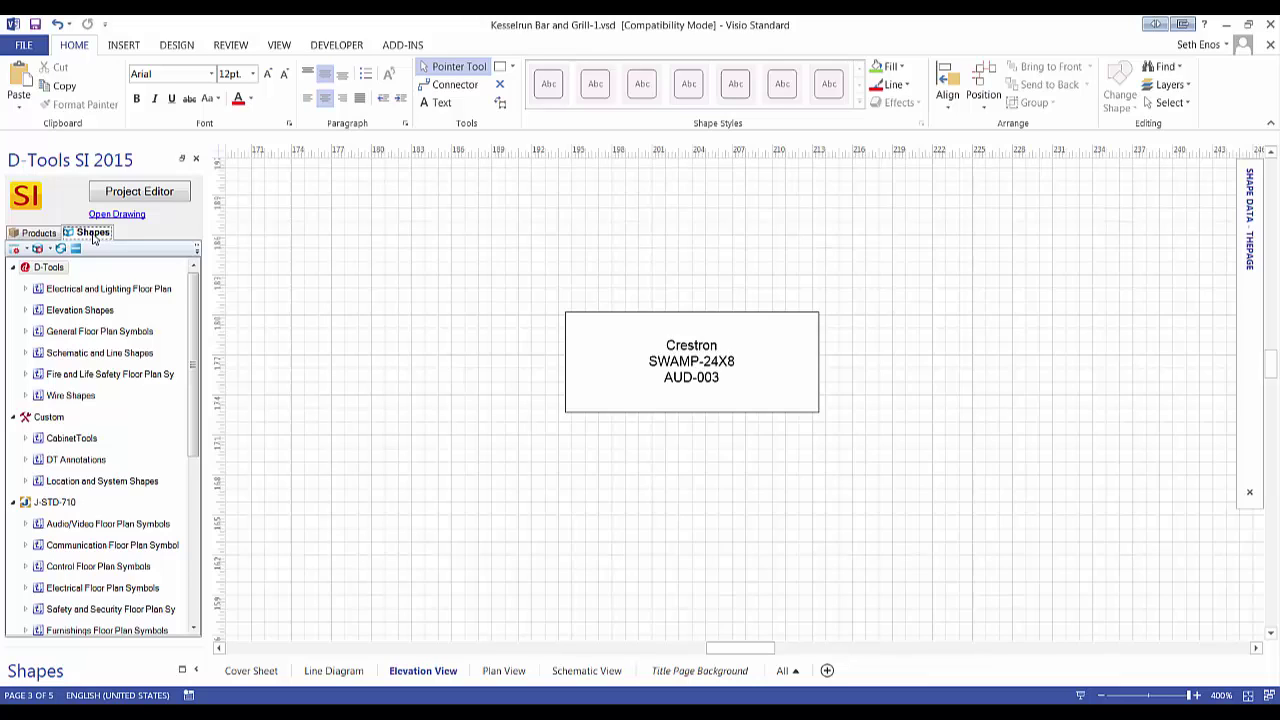
click(25, 311)
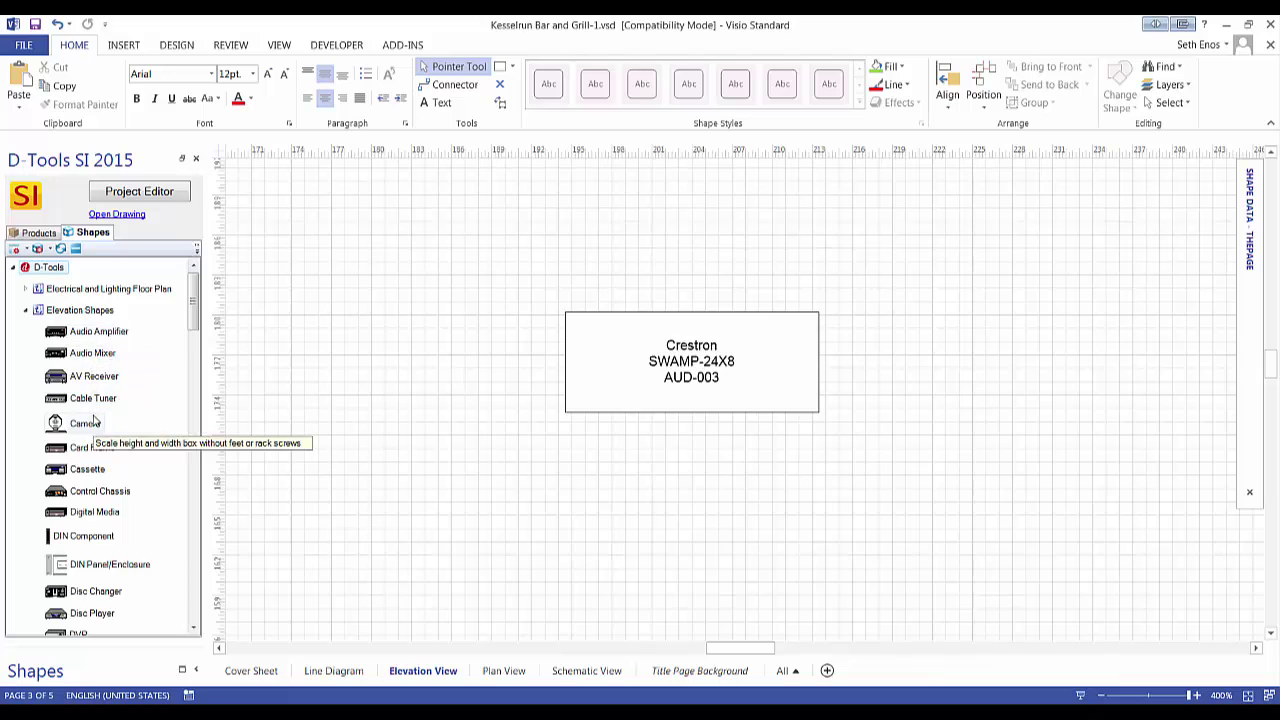
drag(199, 320, 203, 375)
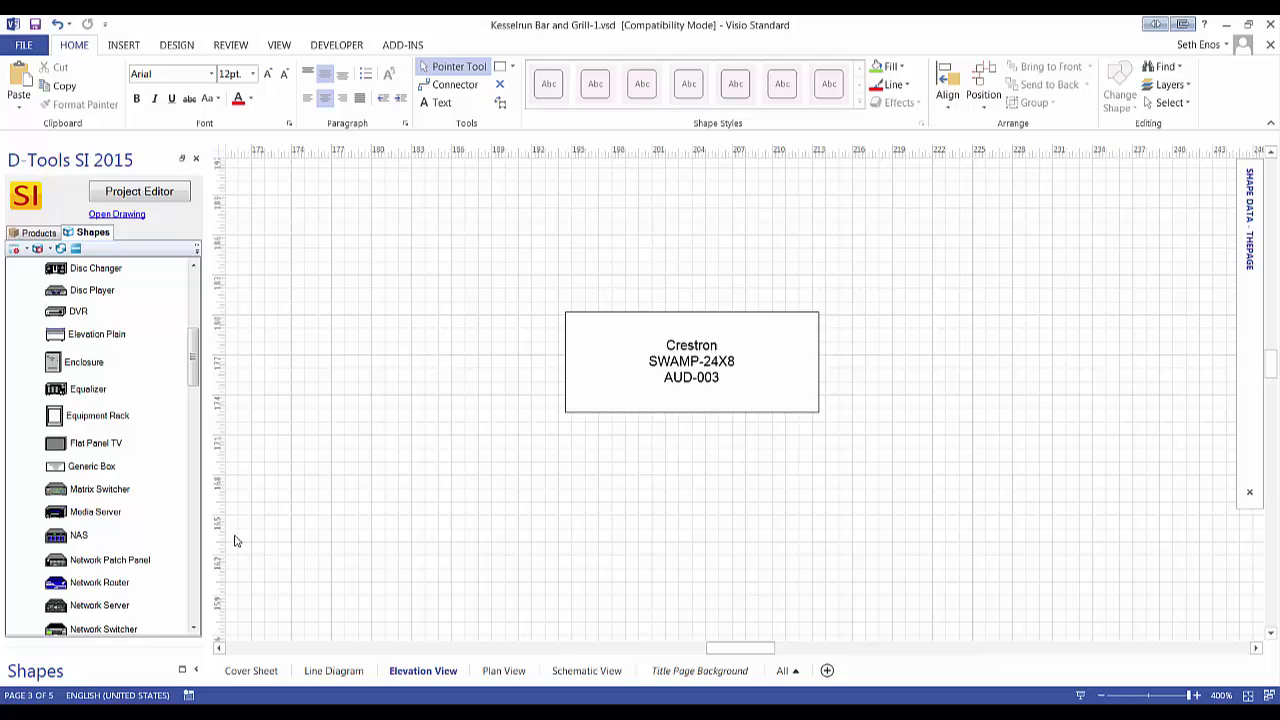
mouse_move(196, 375)
mouse_down()
mouse_move(197, 416)
mouse_move(200, 370)
mouse_up()
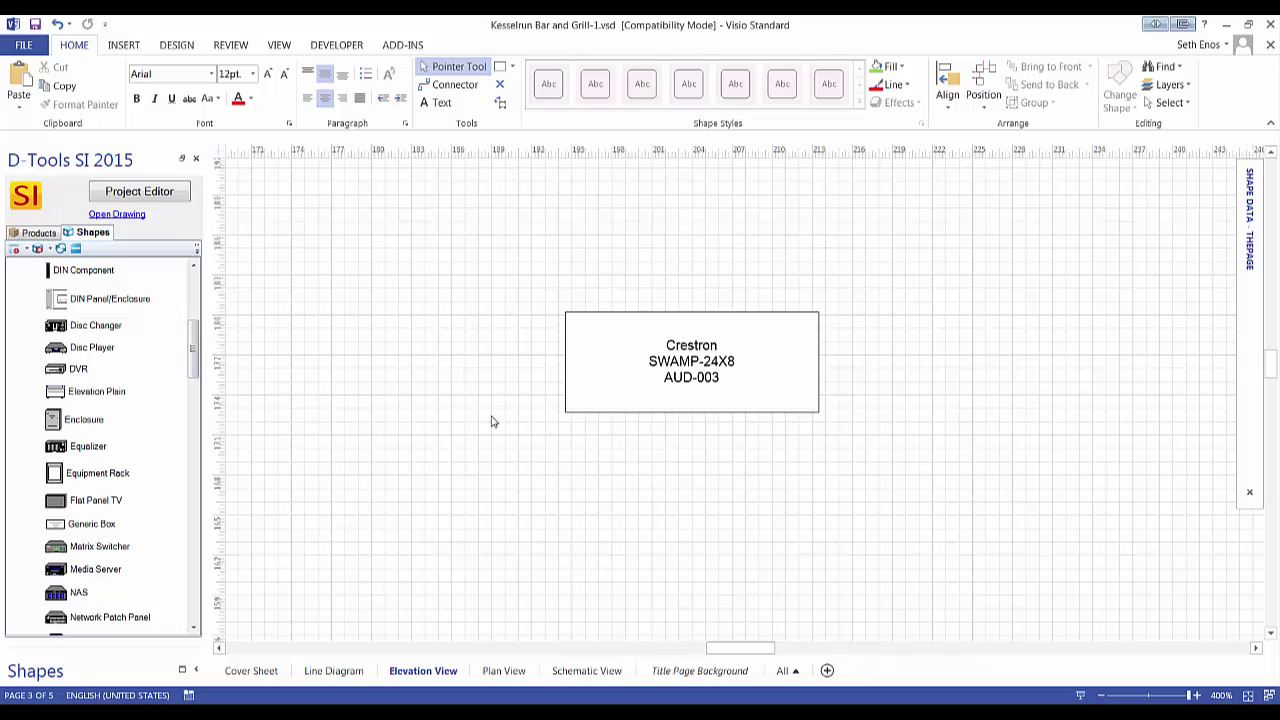
click(697, 365)
drag(635, 357, 602, 353)
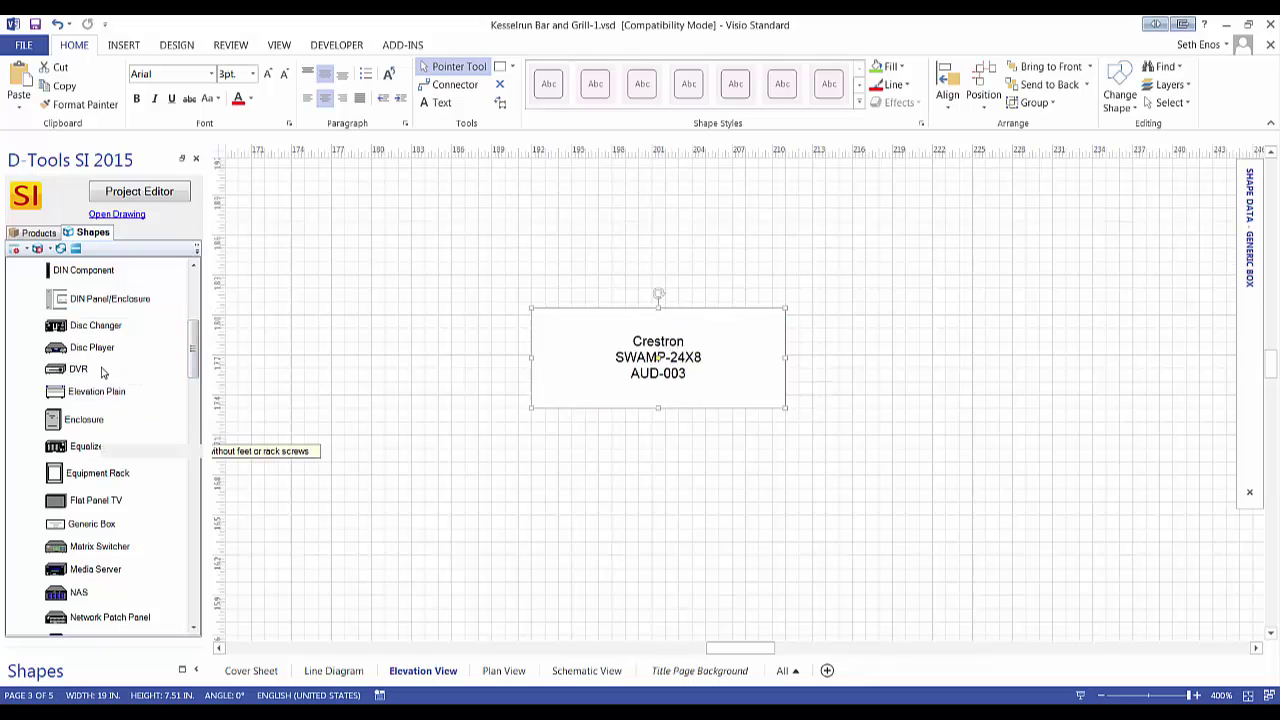
scroll(193, 363, up, 5)
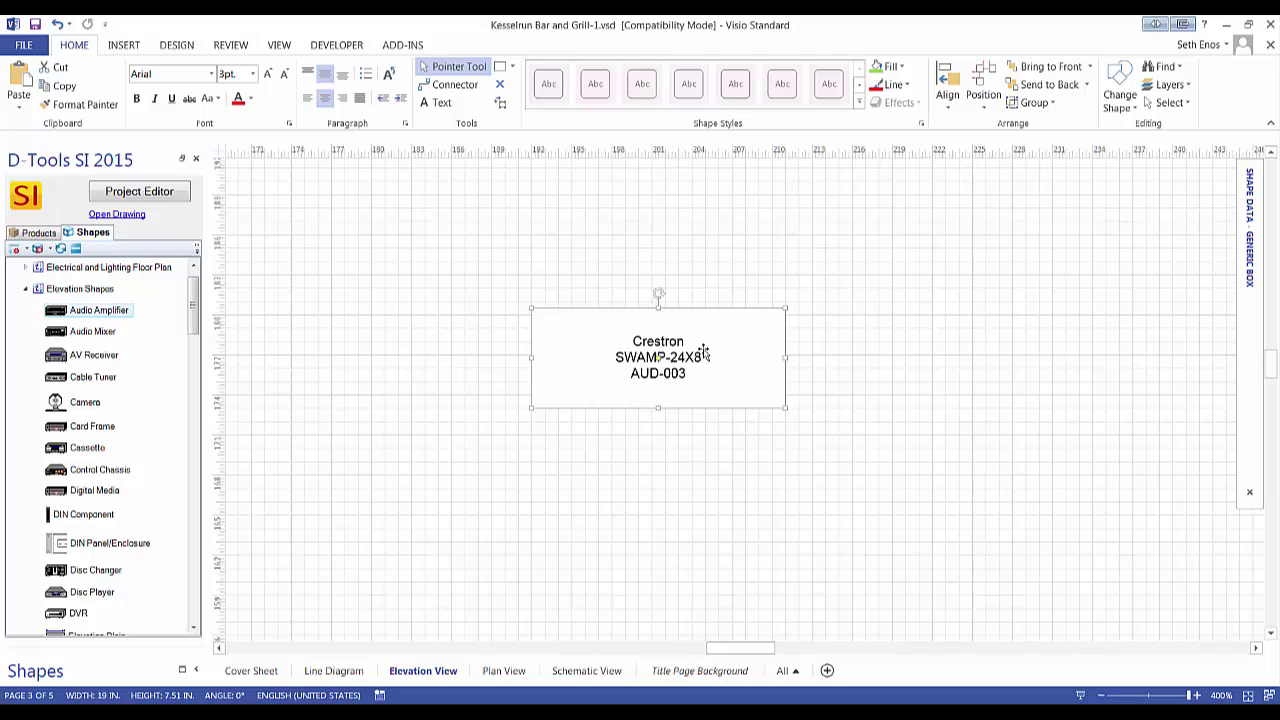
- Change the shape of the SWAMP-24X8 to the Audio Amplifier elevation shape without saving it as a default
right_click(626, 340)
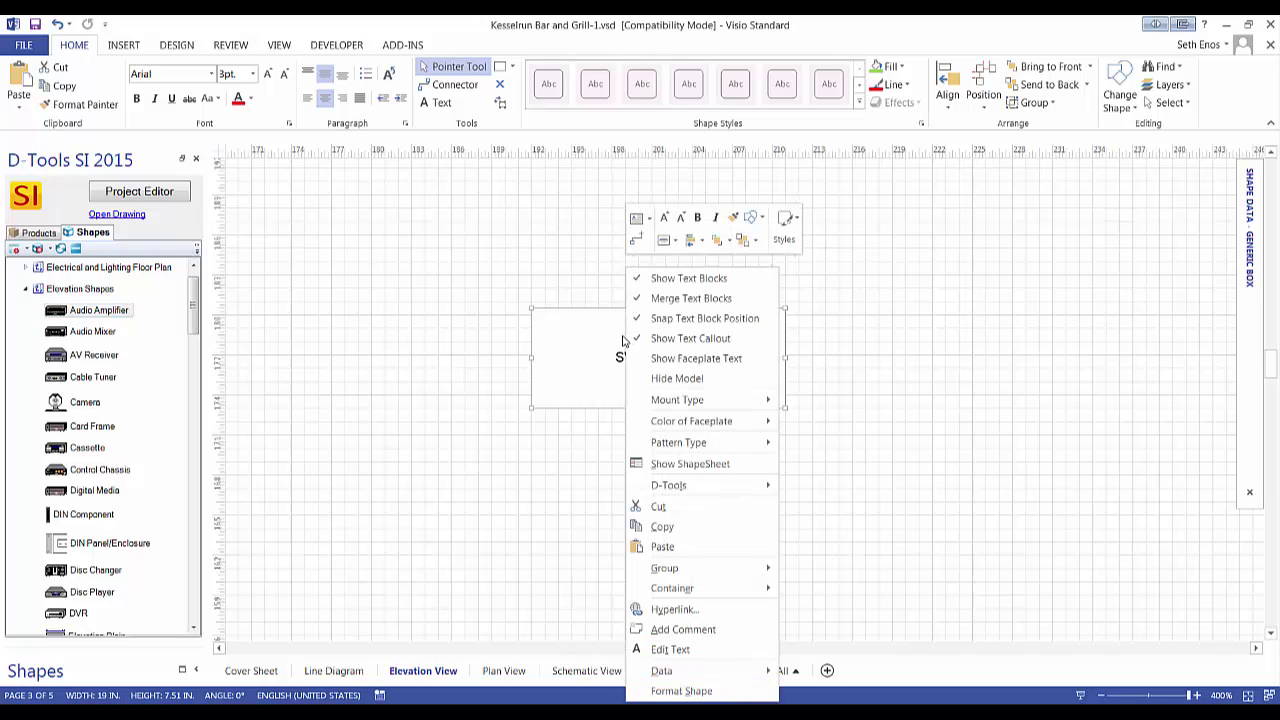
mouse_move(732, 488)
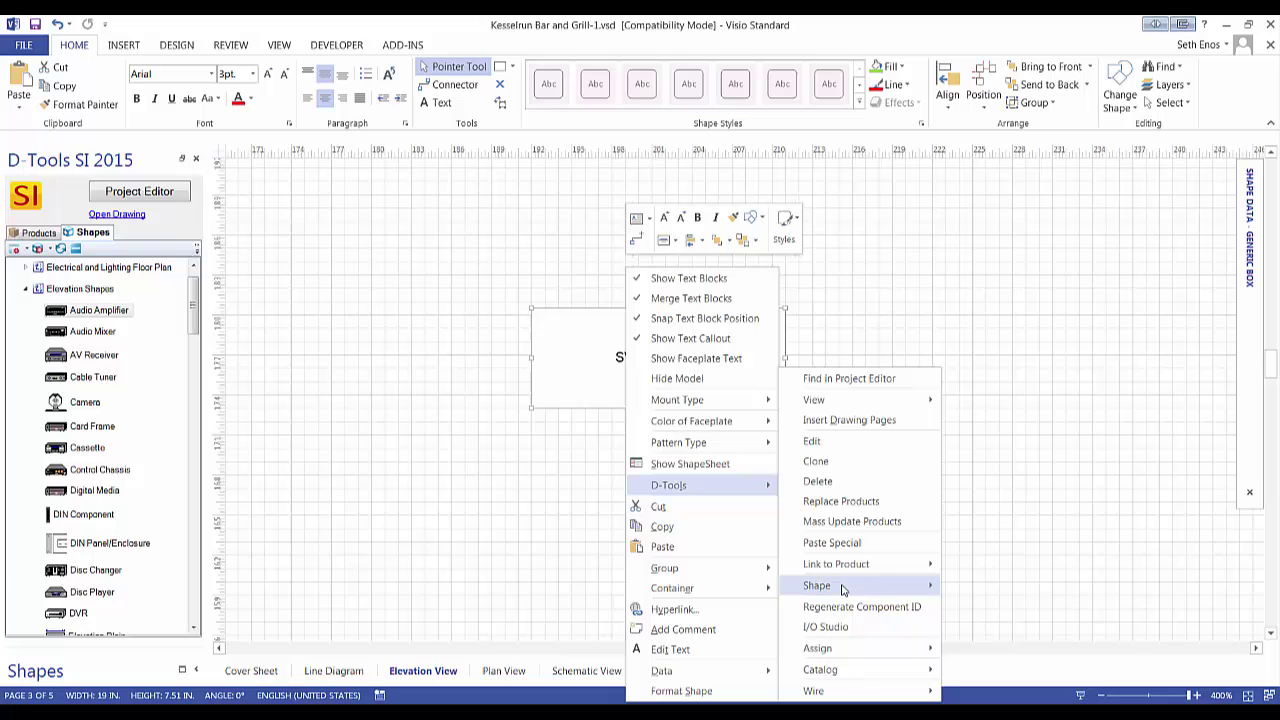
mouse_move(843, 589)
click(1000, 627)
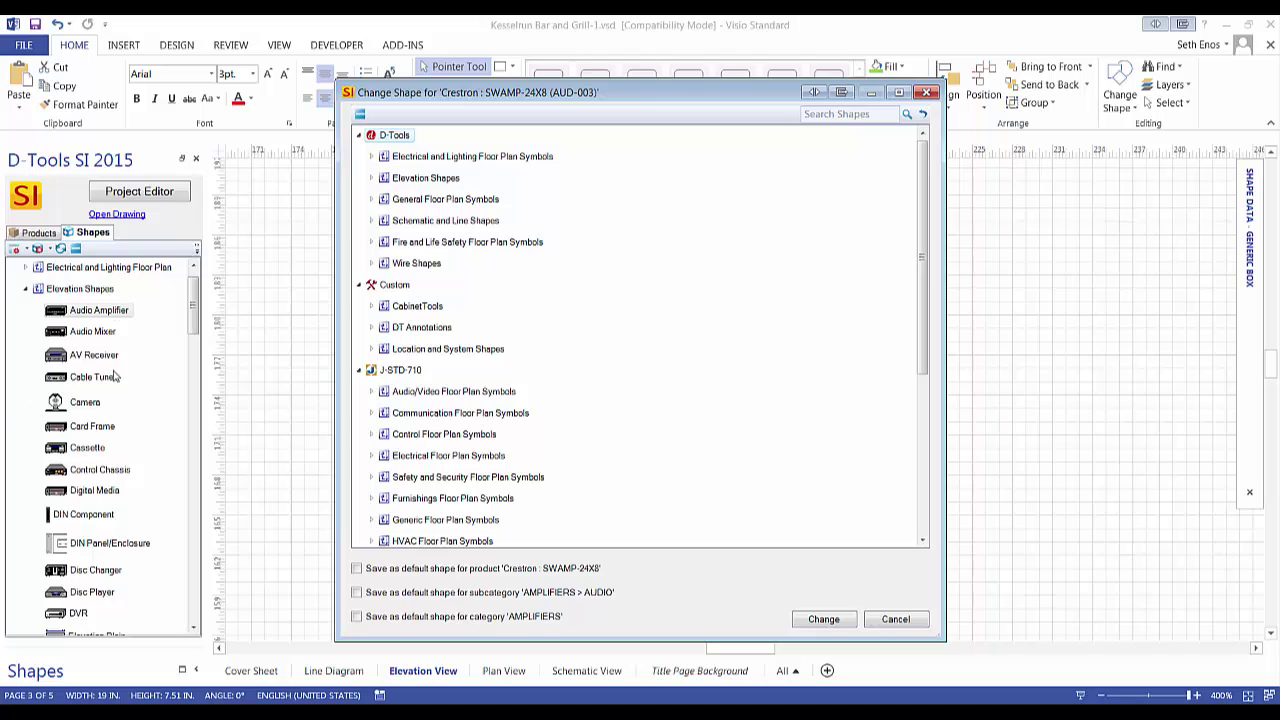
click(377, 179)
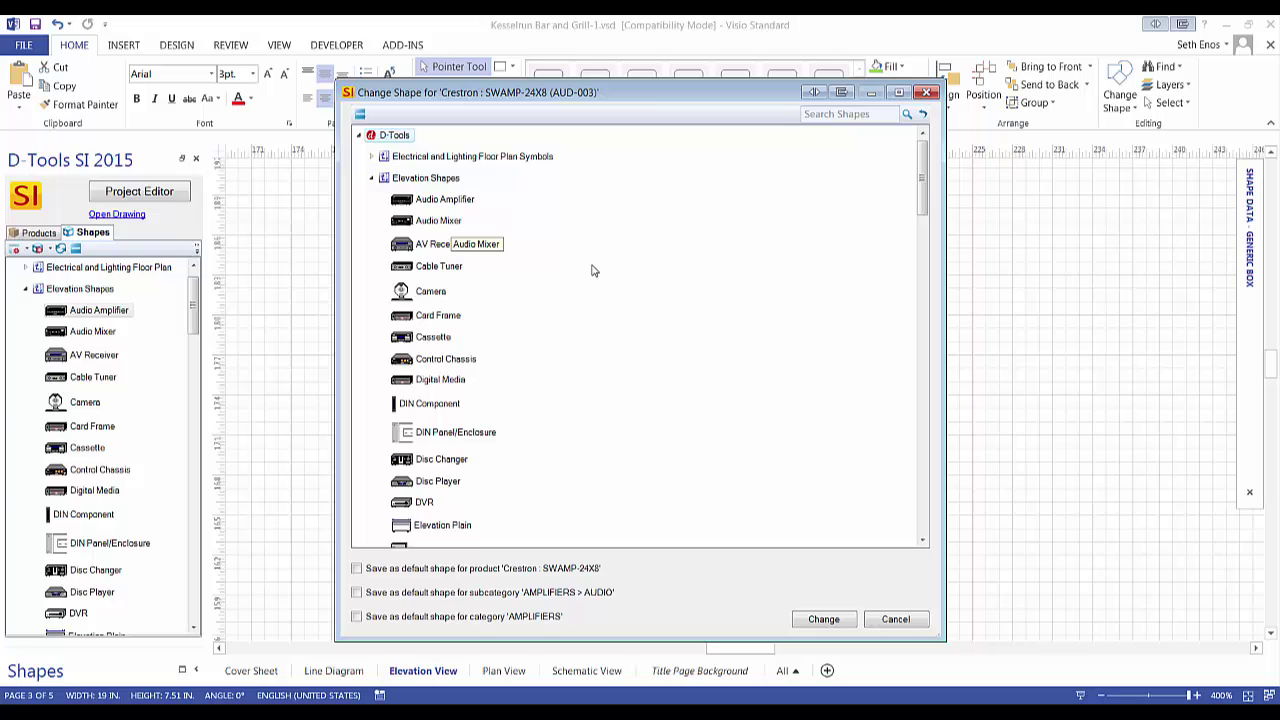
click(463, 203)
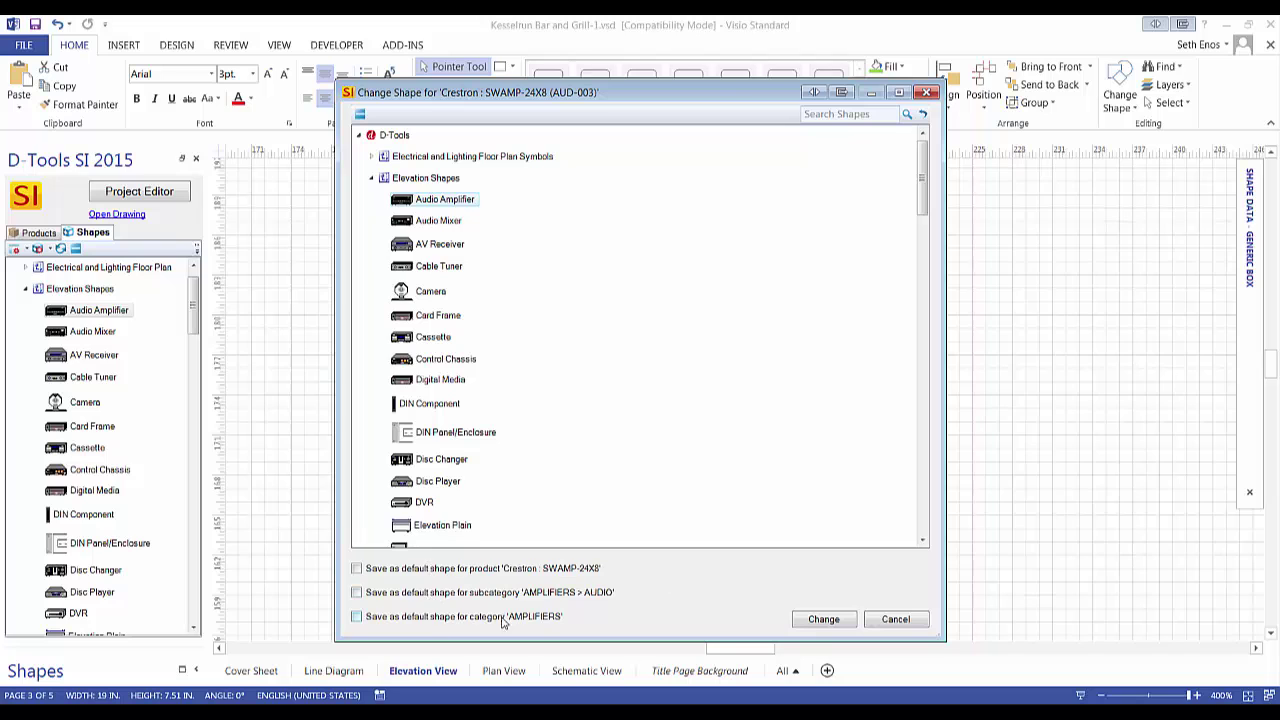
click(824, 620)
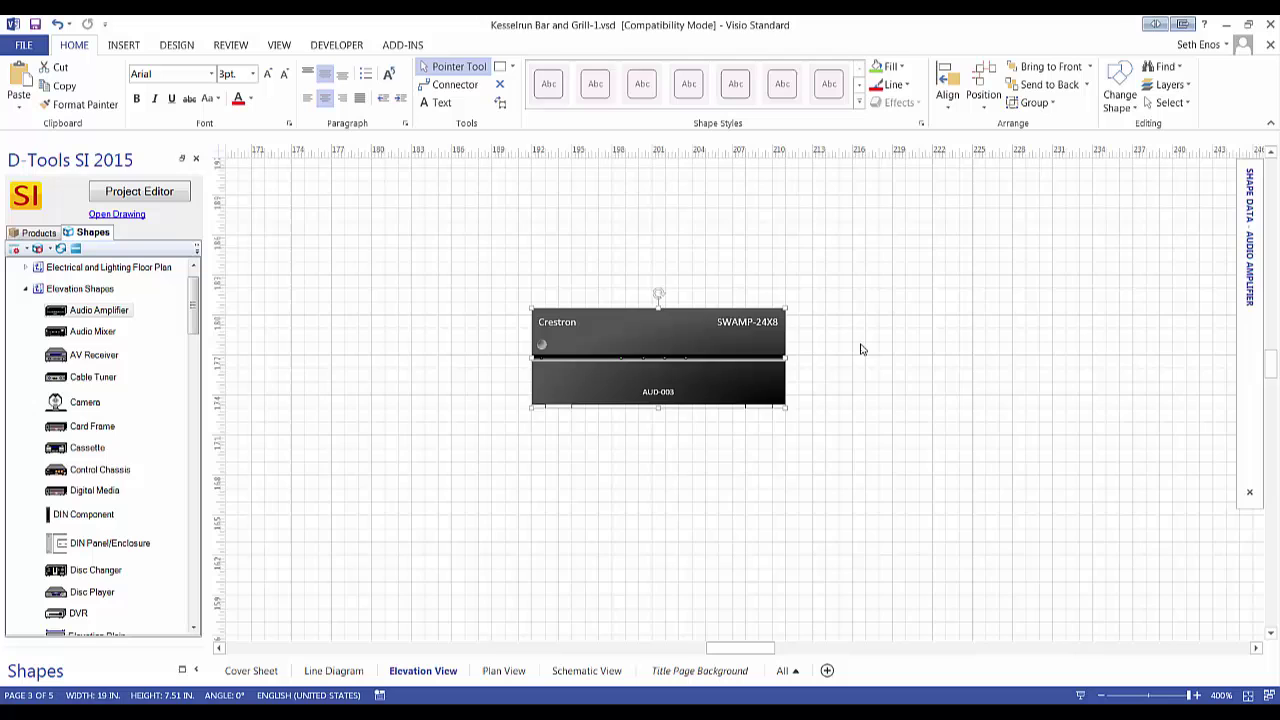
click(860, 349)
ctrl+scroll(730, 316, up, 2)
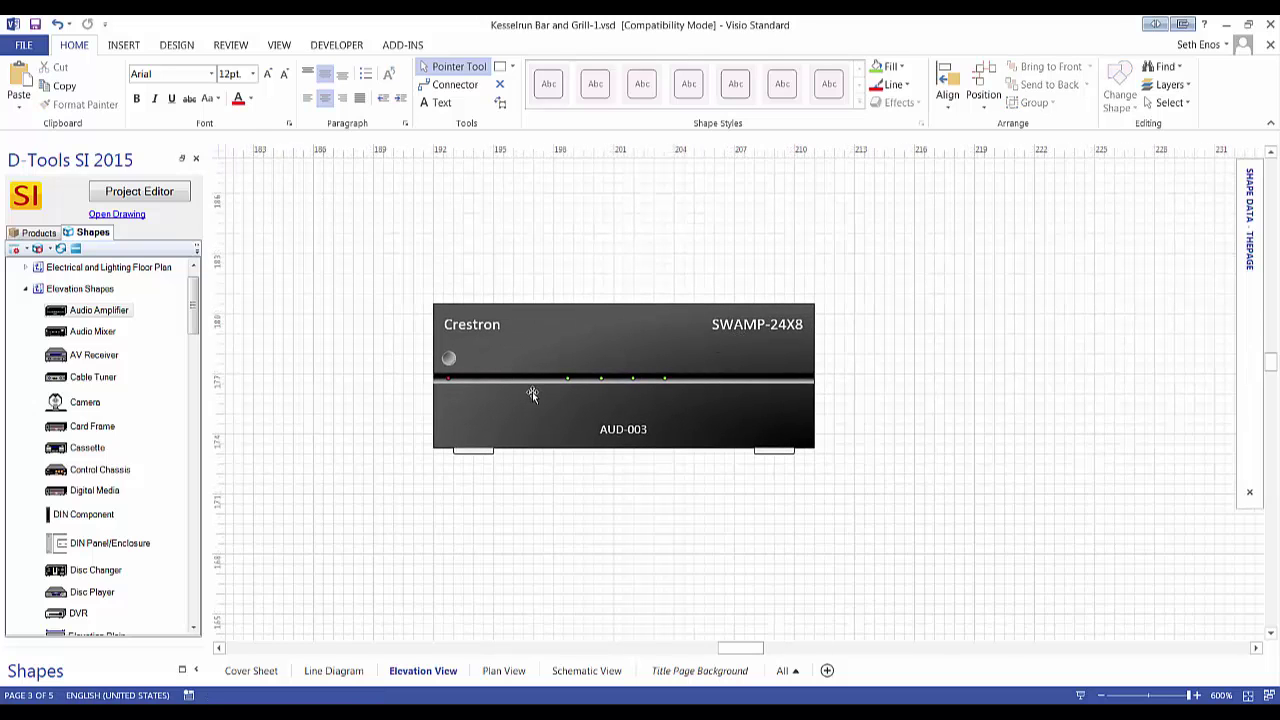
- Set the SWAMP-24X8's width to 30 inches in its product specifications and save the product
double_click(600, 348)
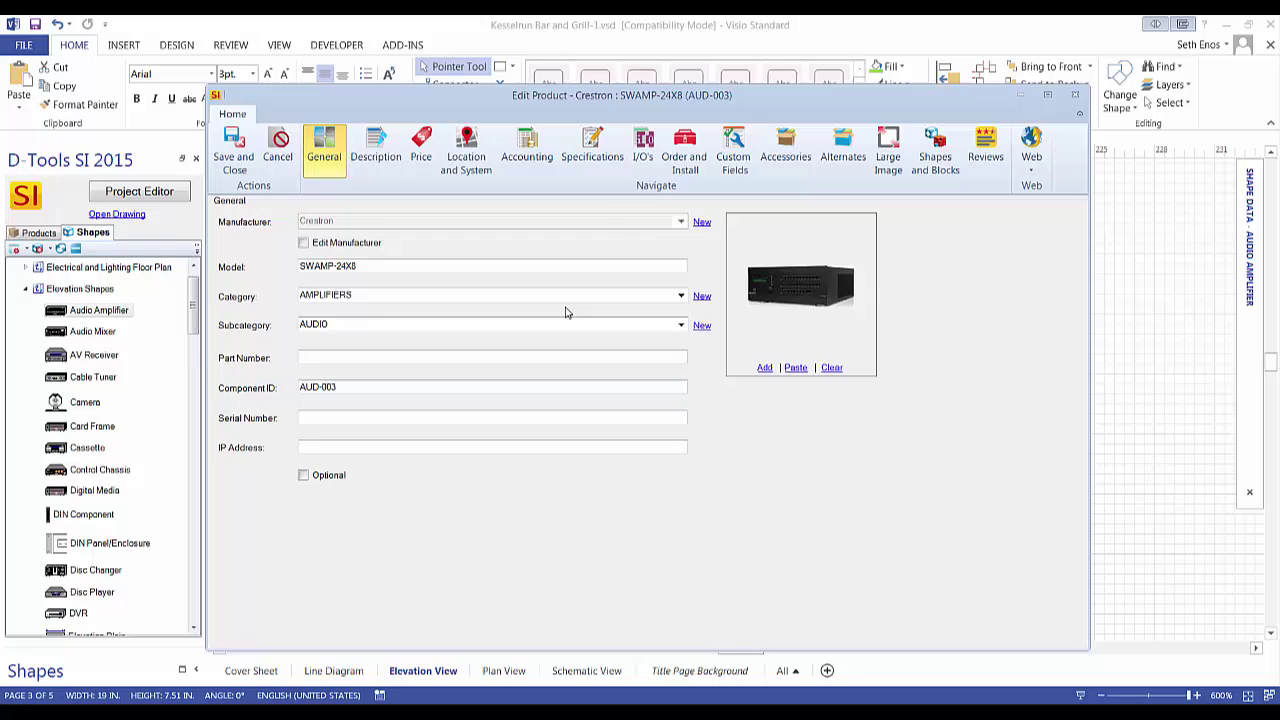
click(592, 152)
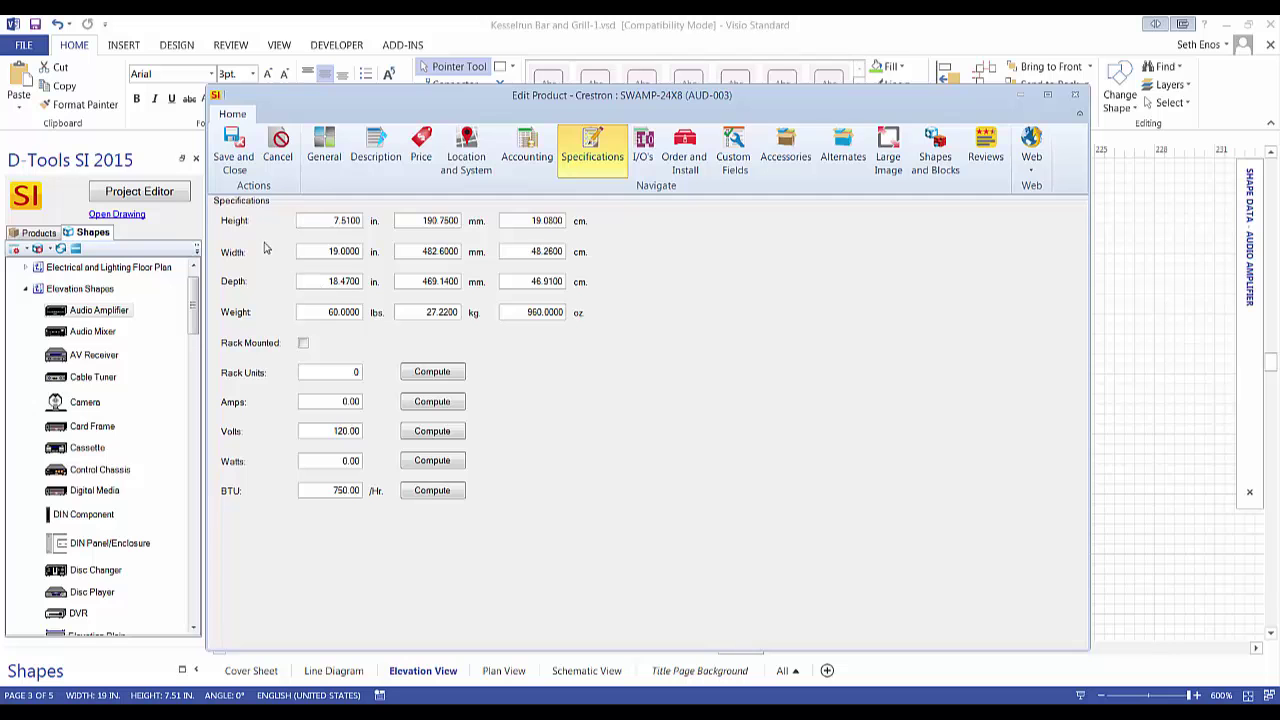
mouse_move(600, 96)
mouse_down()
mouse_move(627, 430)
mouse_move(608, 80)
mouse_up()
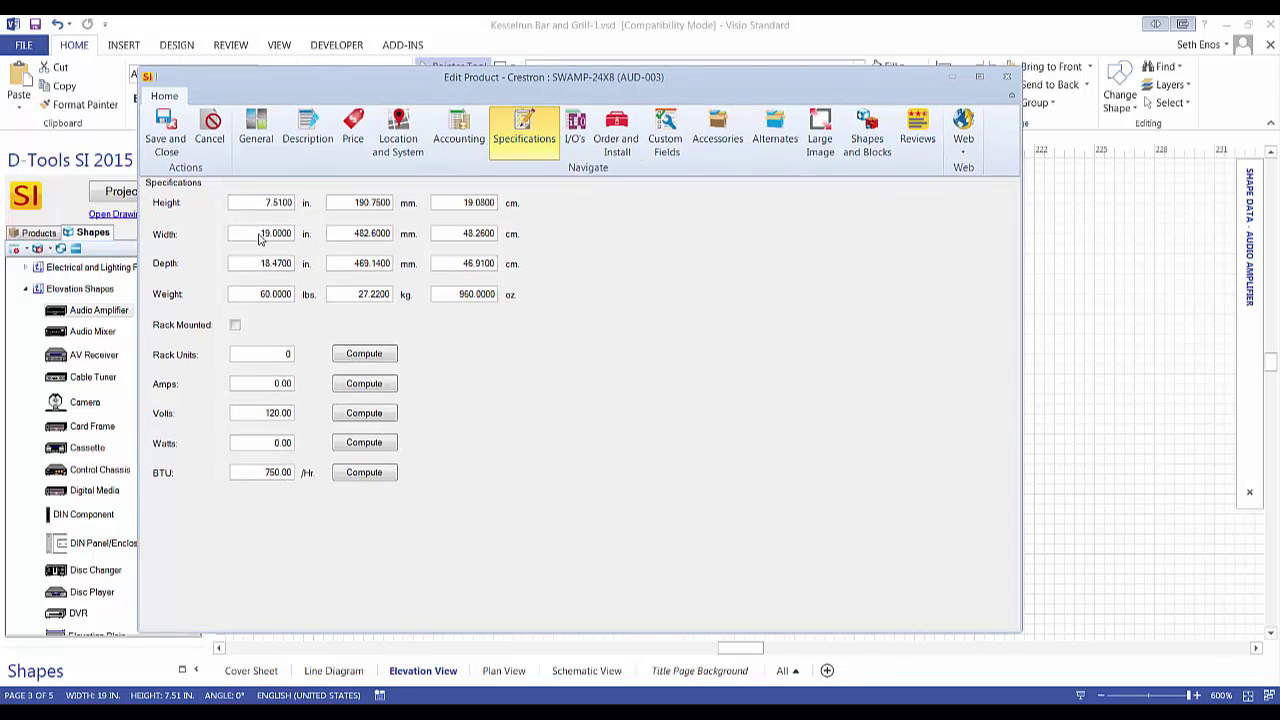
drag(260, 237, 396, 237)
text(30)
click(178, 150)
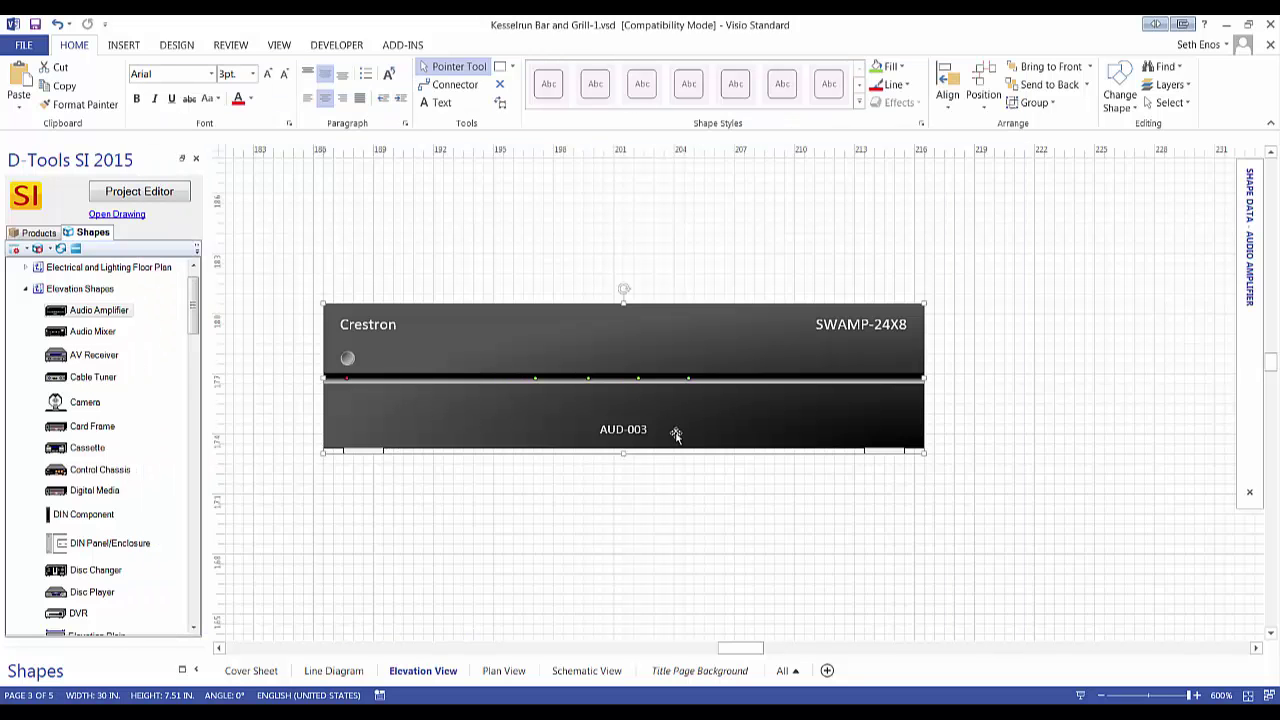
key(Escape)
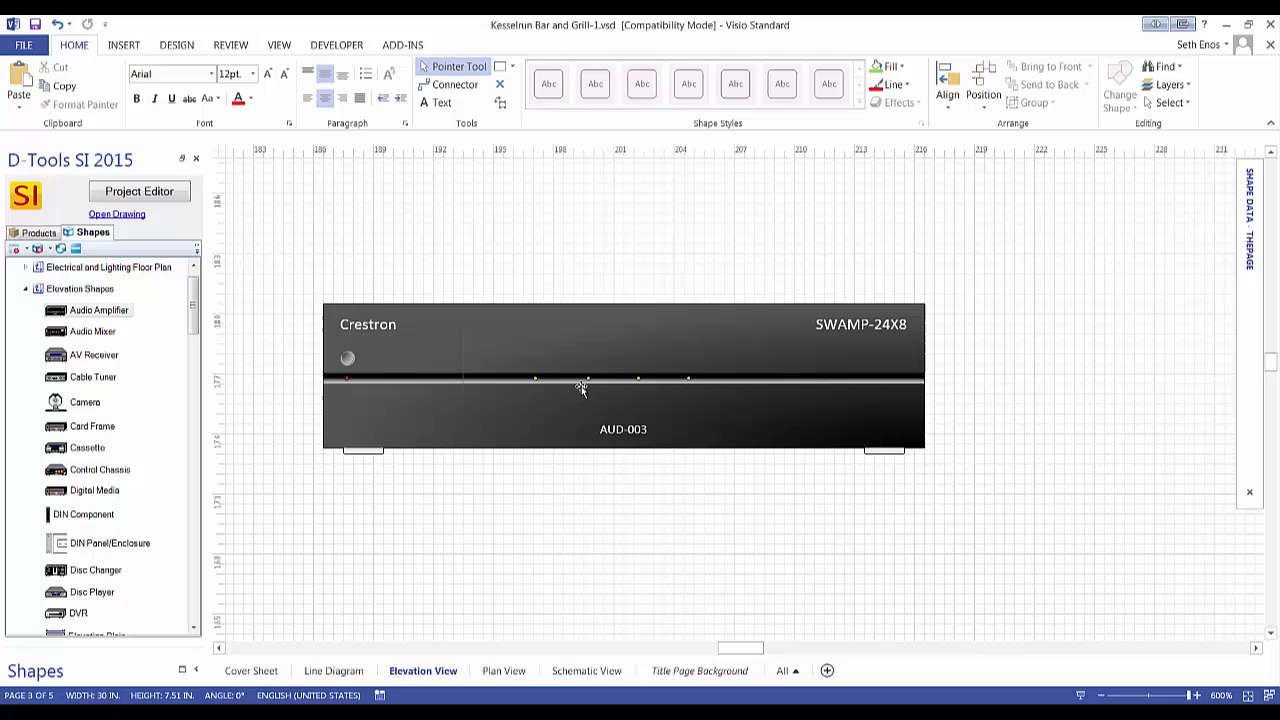
- Set the SWAMP-24X8's width to 17 inches in its product specifications and save the product
double_click(581, 386)
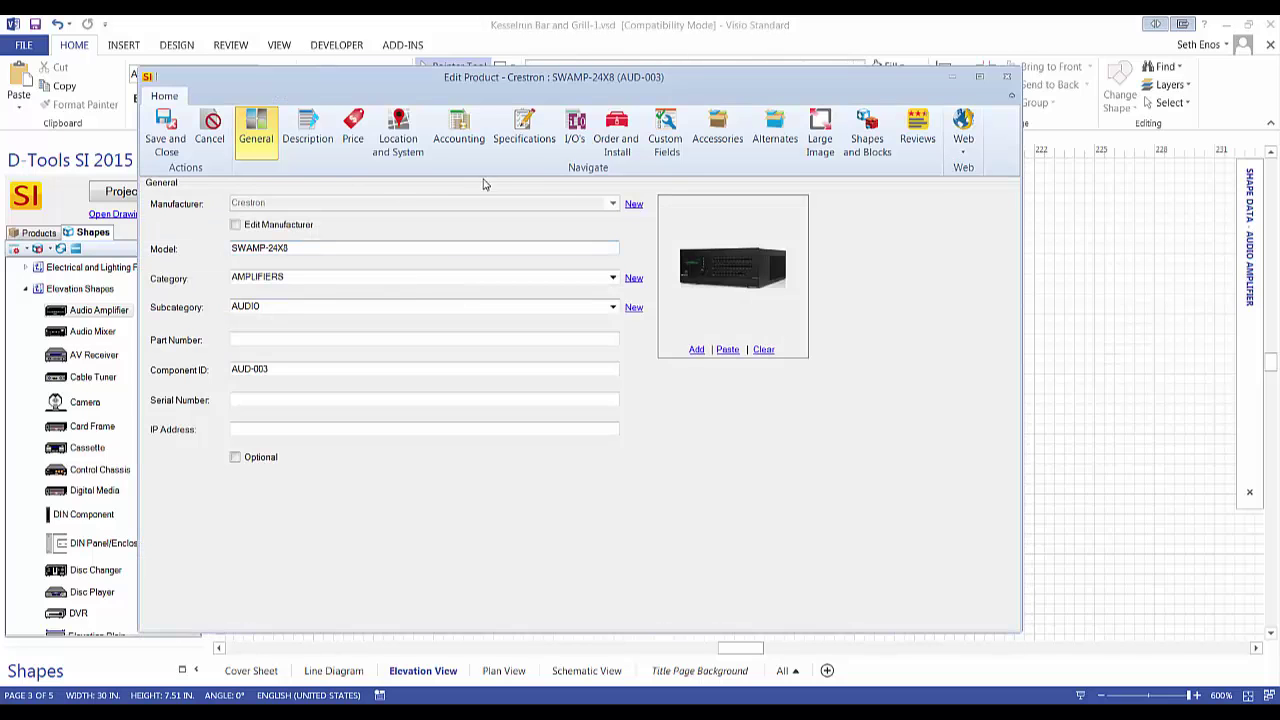
click(524, 135)
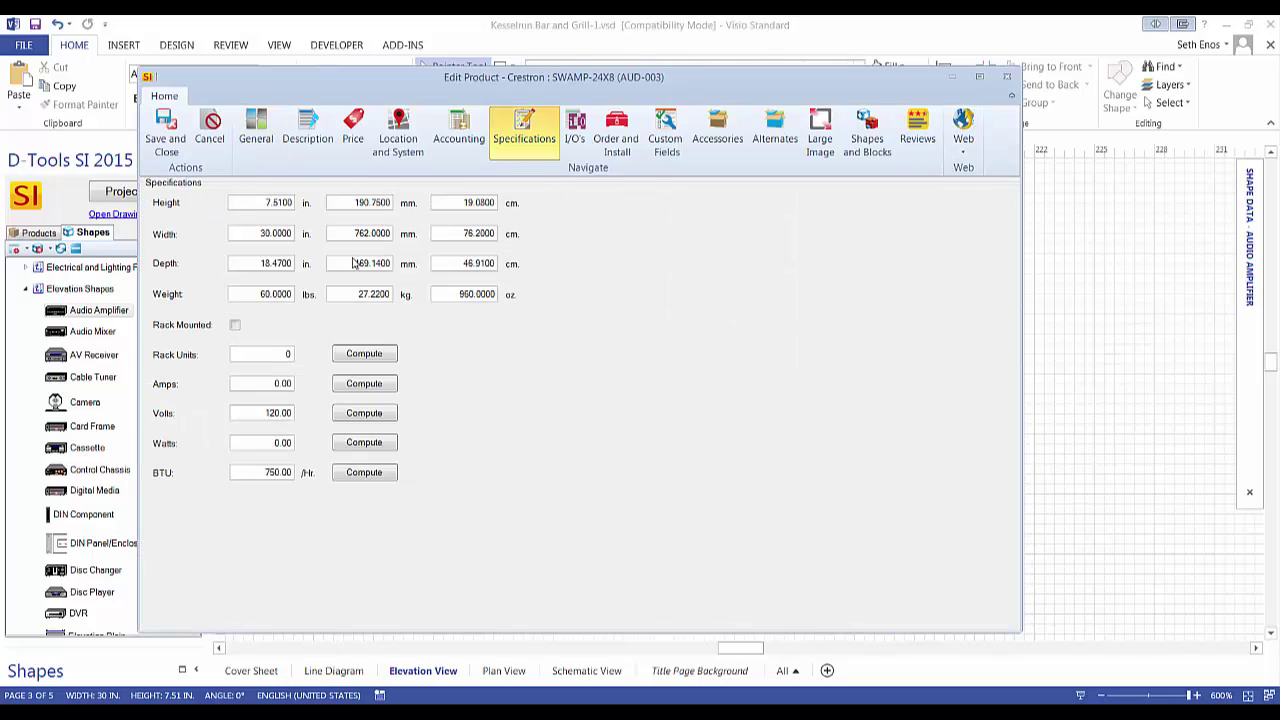
double_click(258, 236)
text(17.)
click(166, 128)
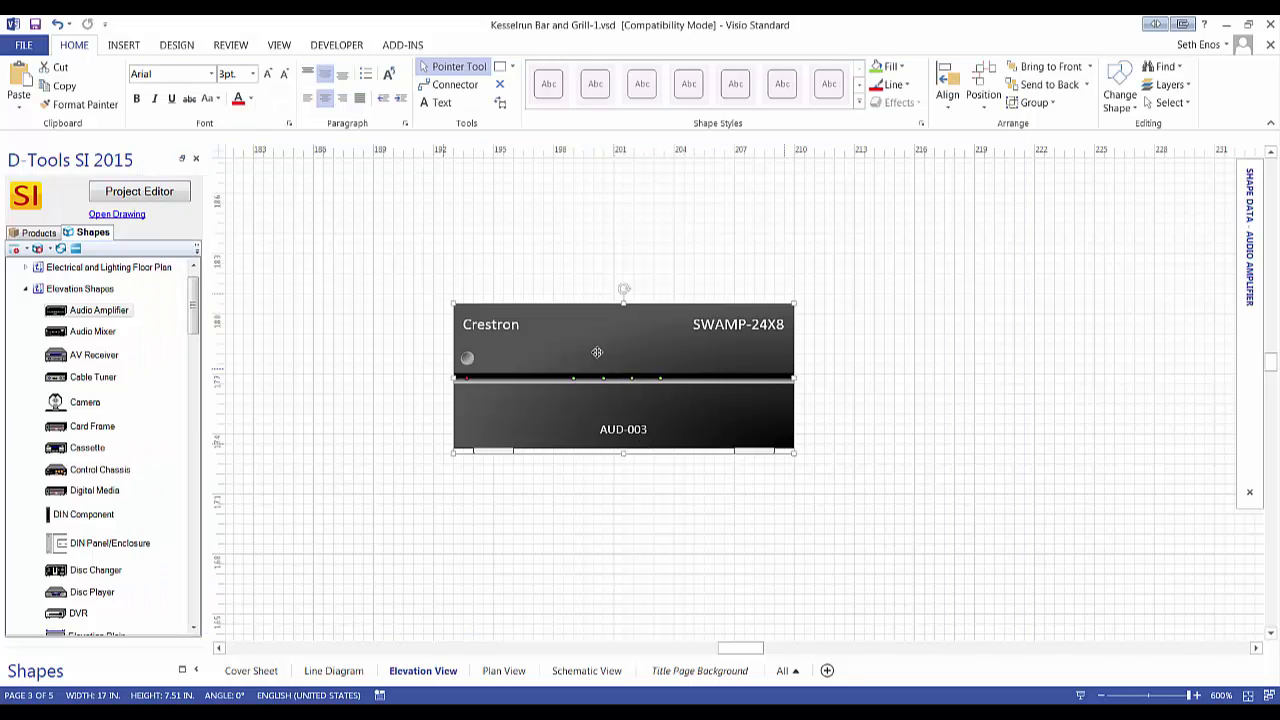
- Shift the amplifier slightly up and left, then show its text blocks as a callout to the right of the shape
drag(597, 354, 557, 324)
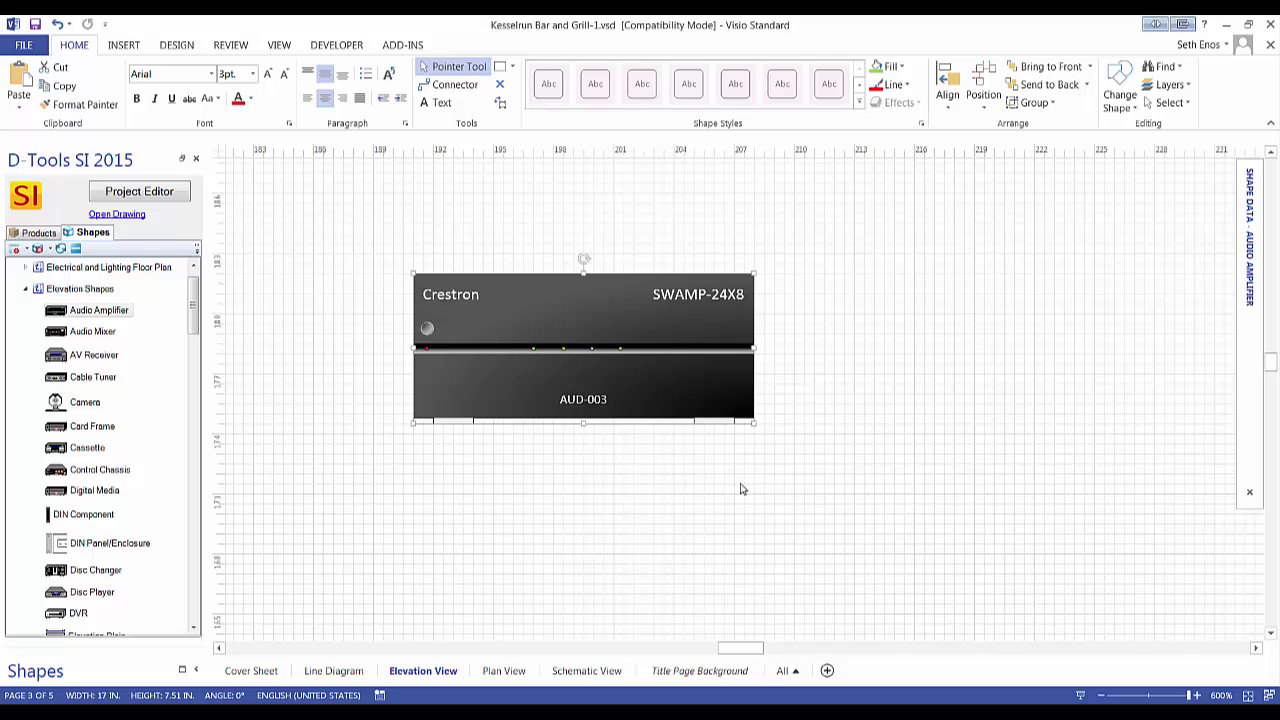
right_click(680, 320)
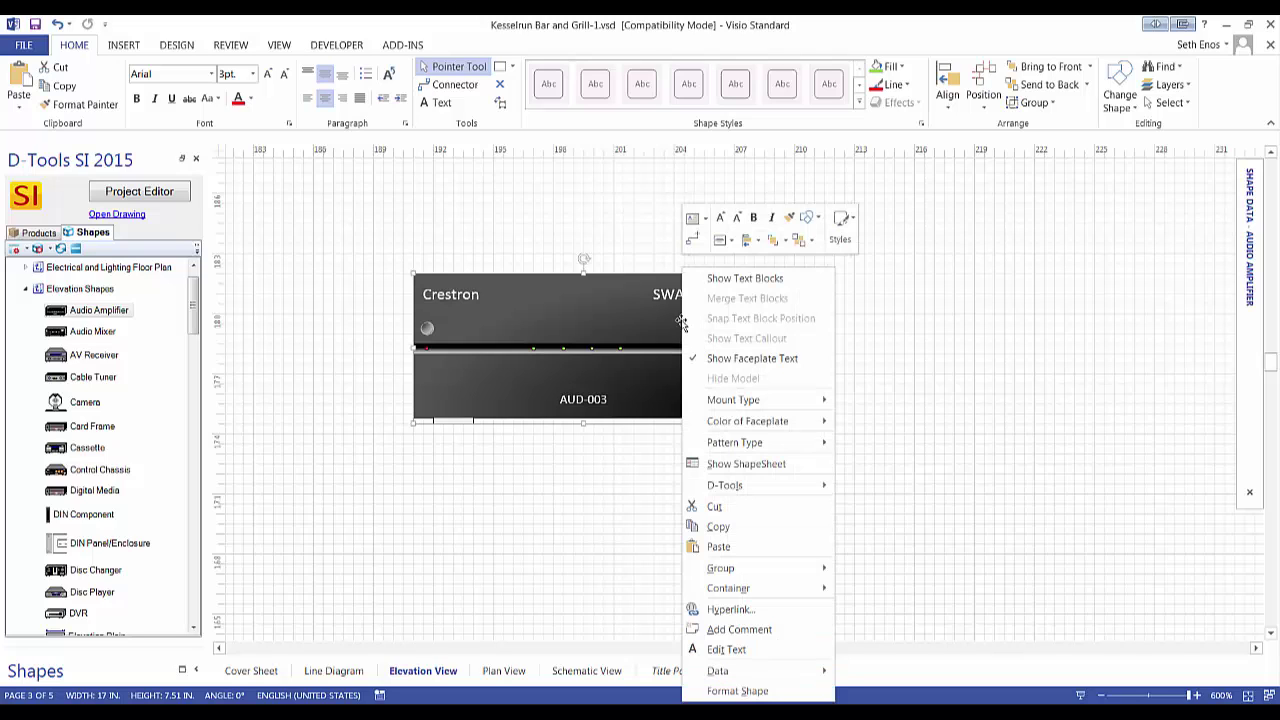
click(744, 278)
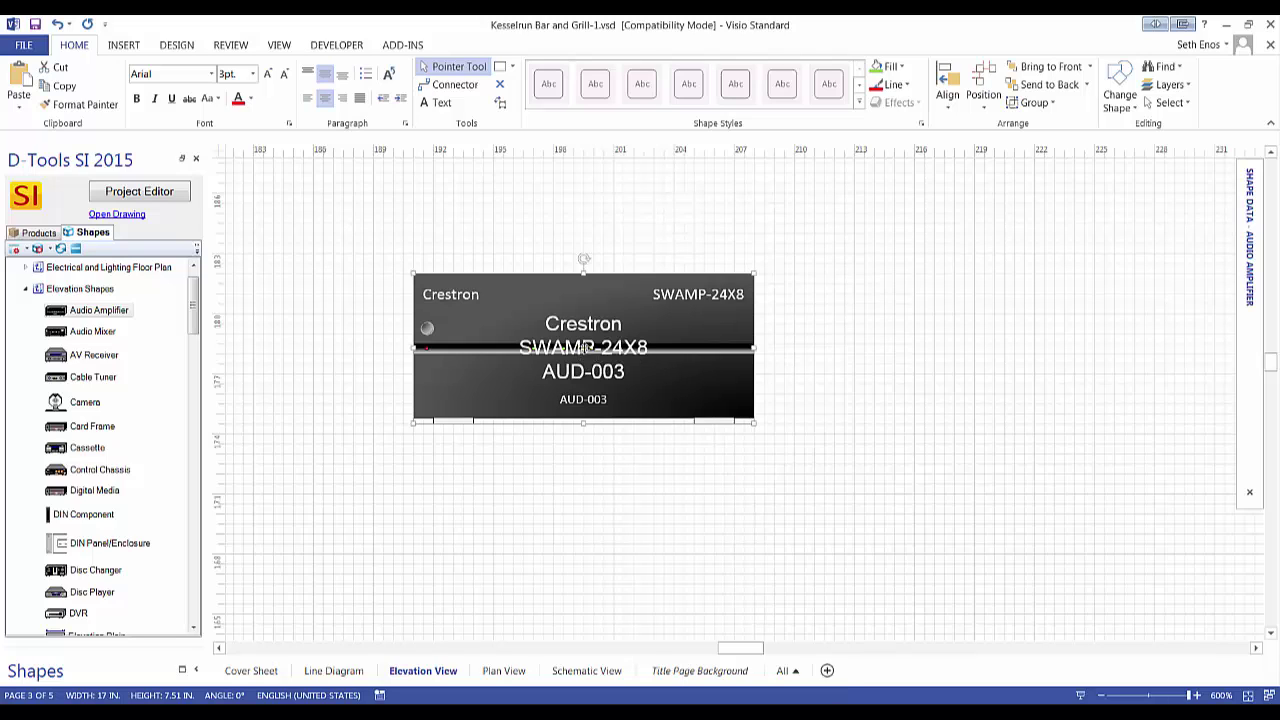
drag(585, 346, 823, 348)
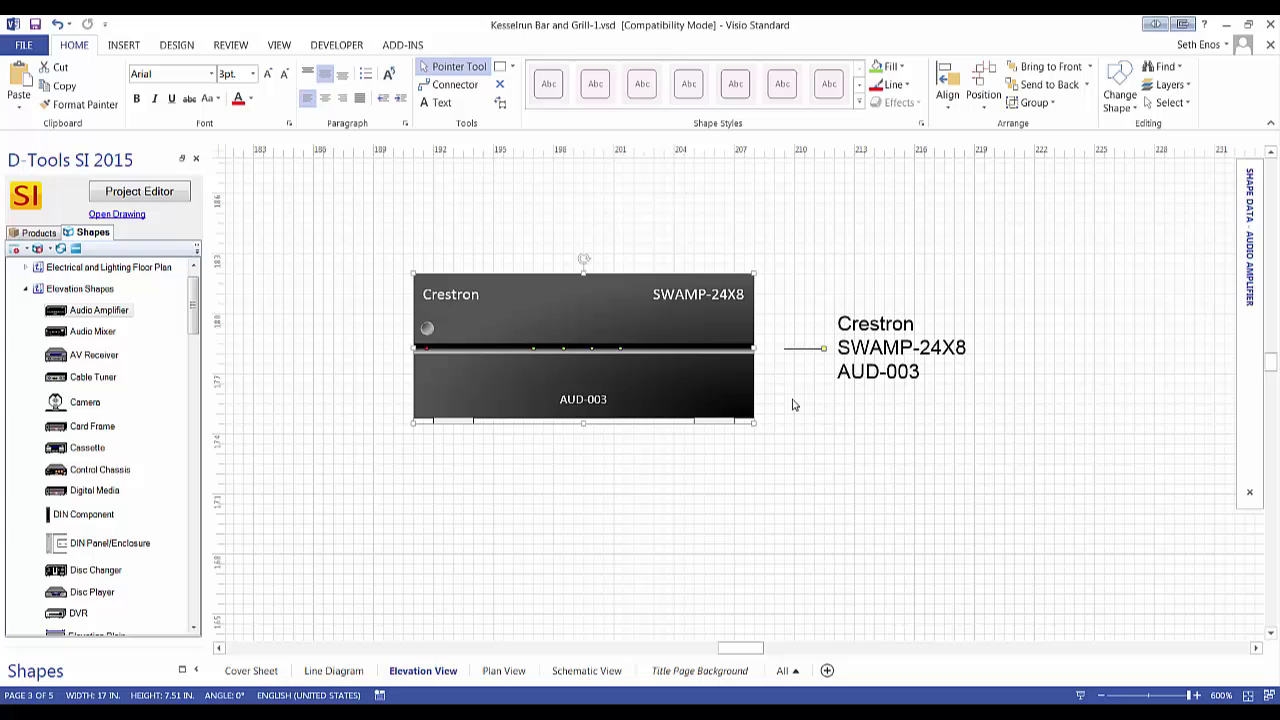
- Examine the amplifier's mount type, faceplate and pattern options, its shape data, and the available task panes
right_click(567, 338)
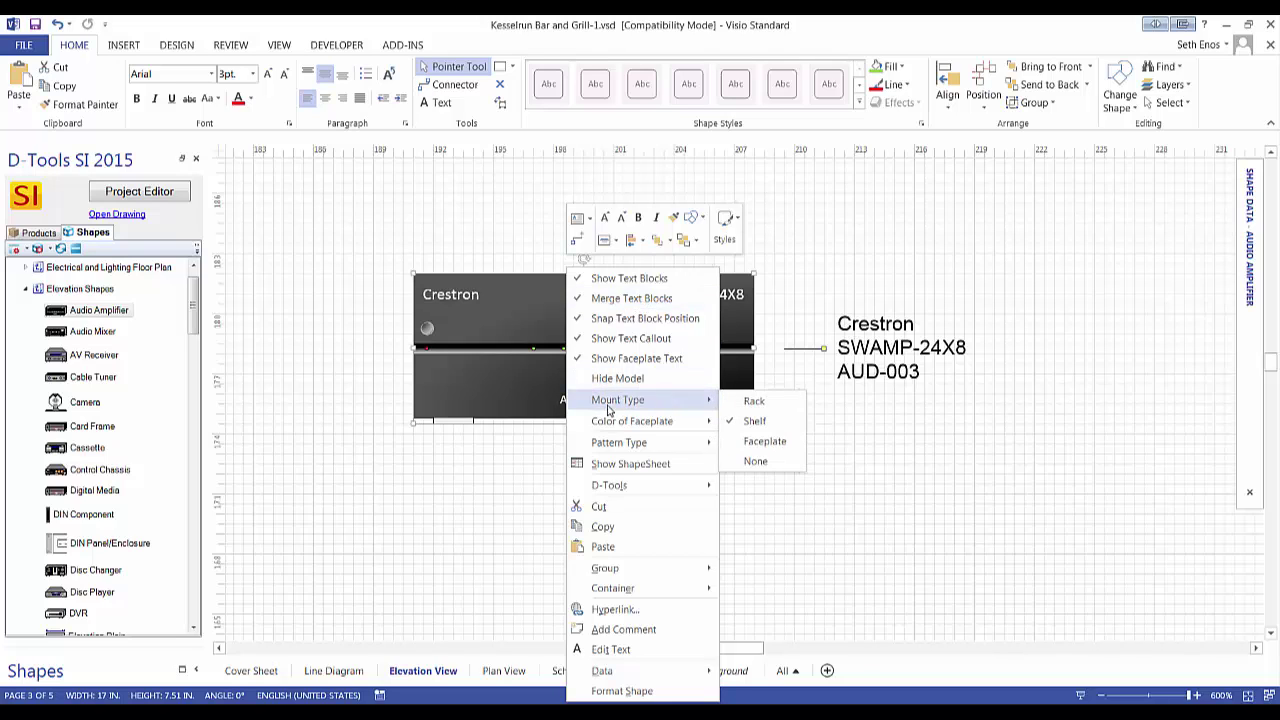
mouse_move(650, 406)
mouse_move(663, 428)
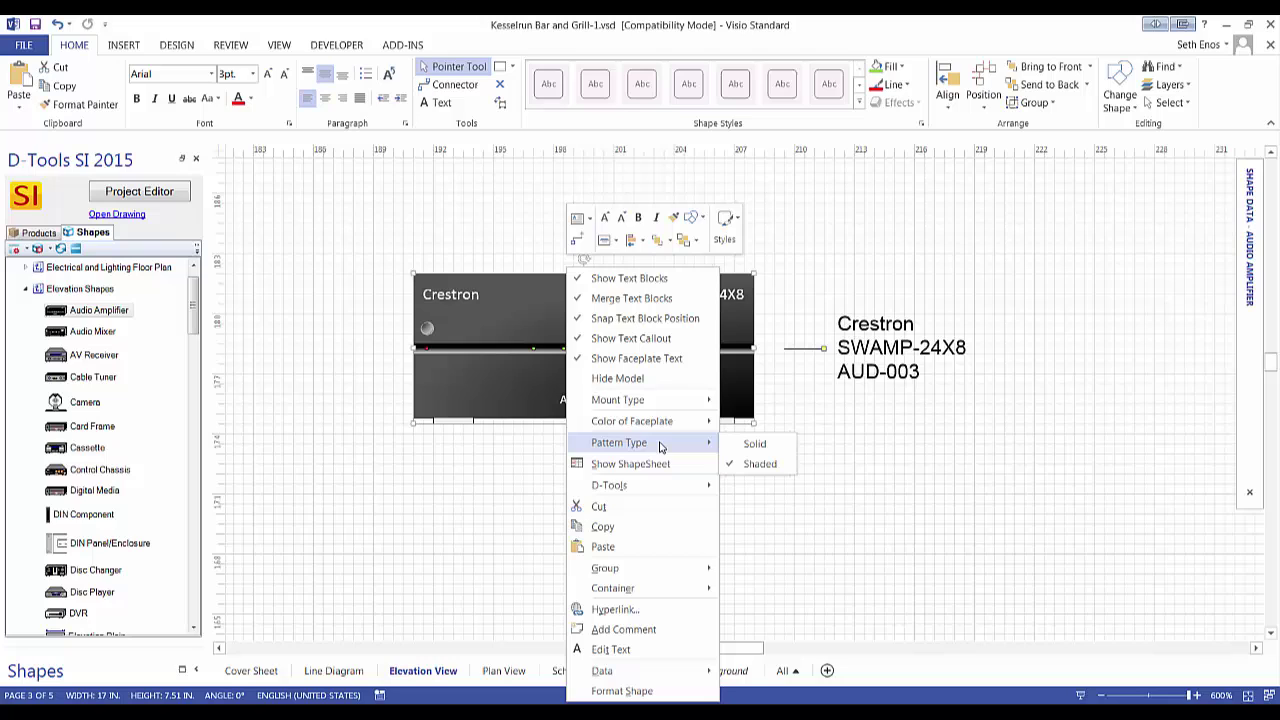
click(923, 266)
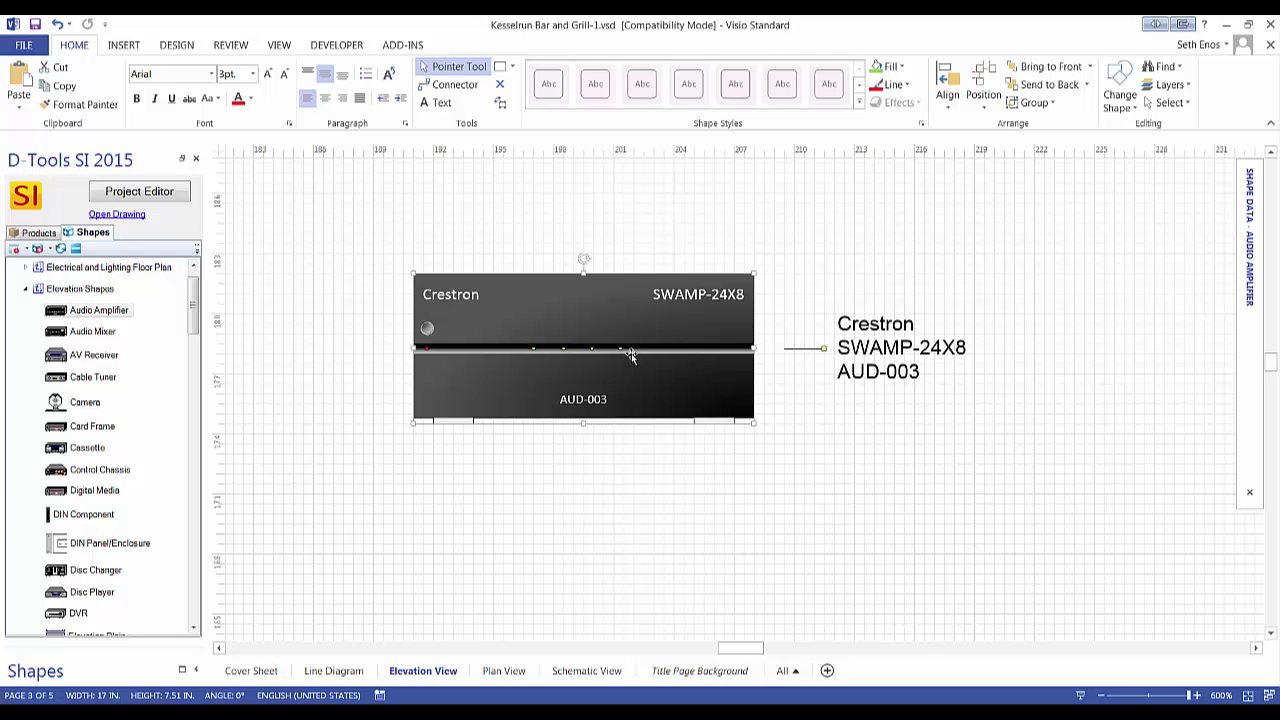
mouse_move(1248, 225)
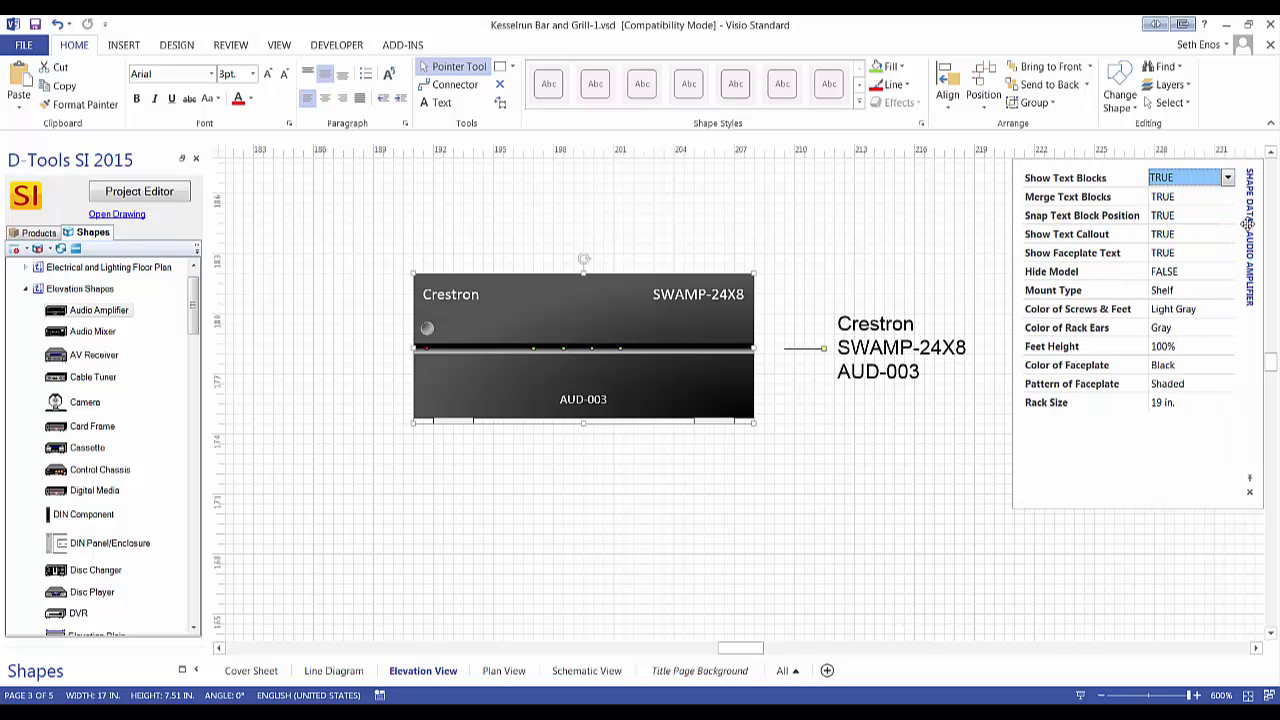
click(276, 45)
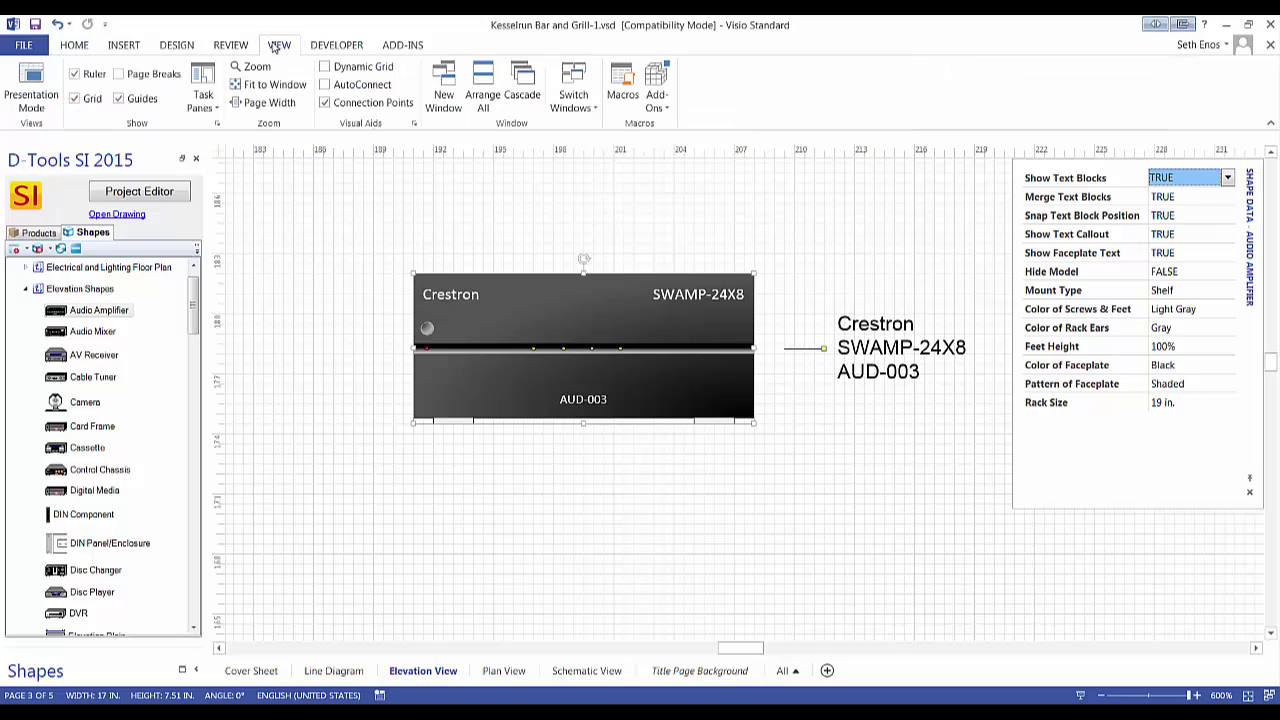
click(203, 100)
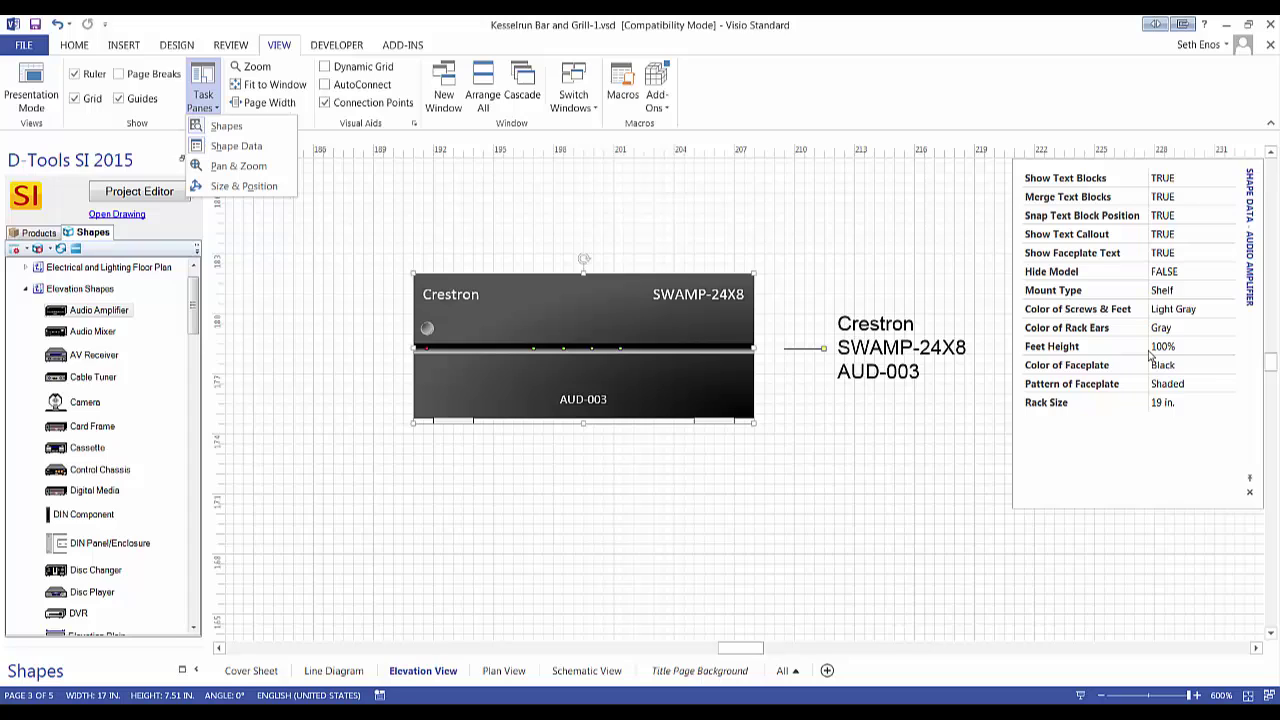
click(1078, 298)
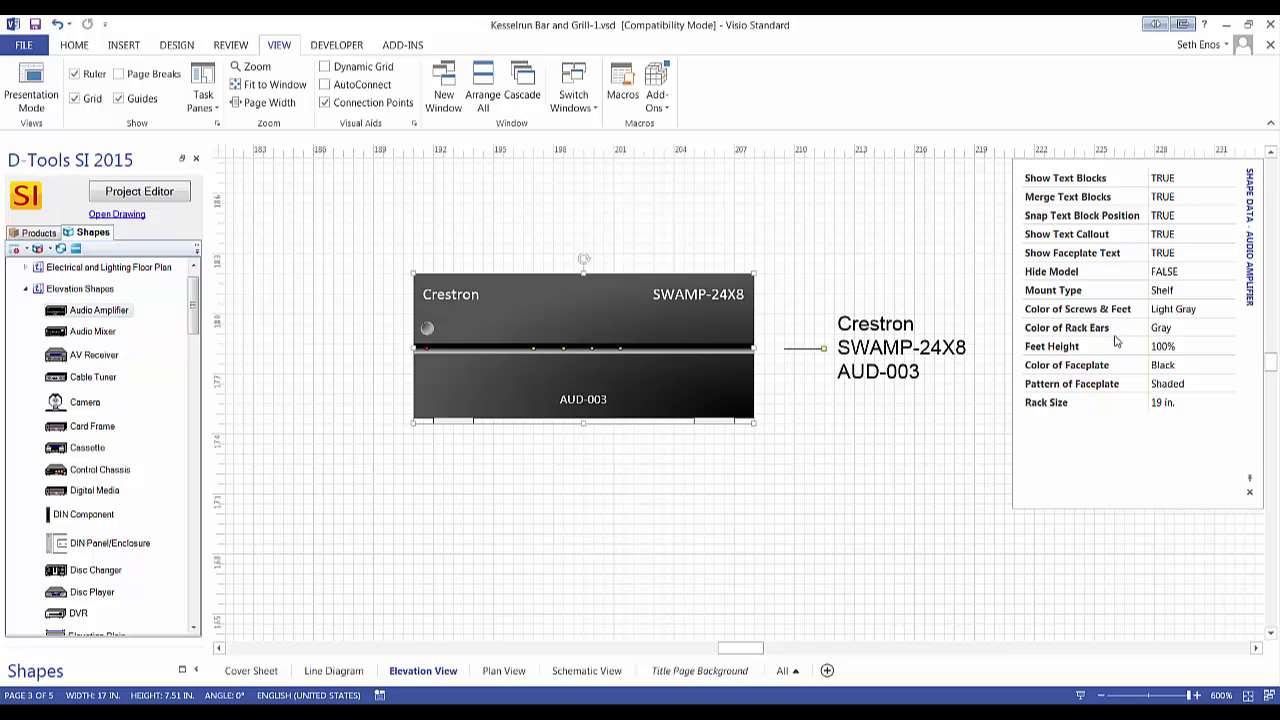
- Set the amplifier's Mount Type to Rack in its shape data
click(1193, 292)
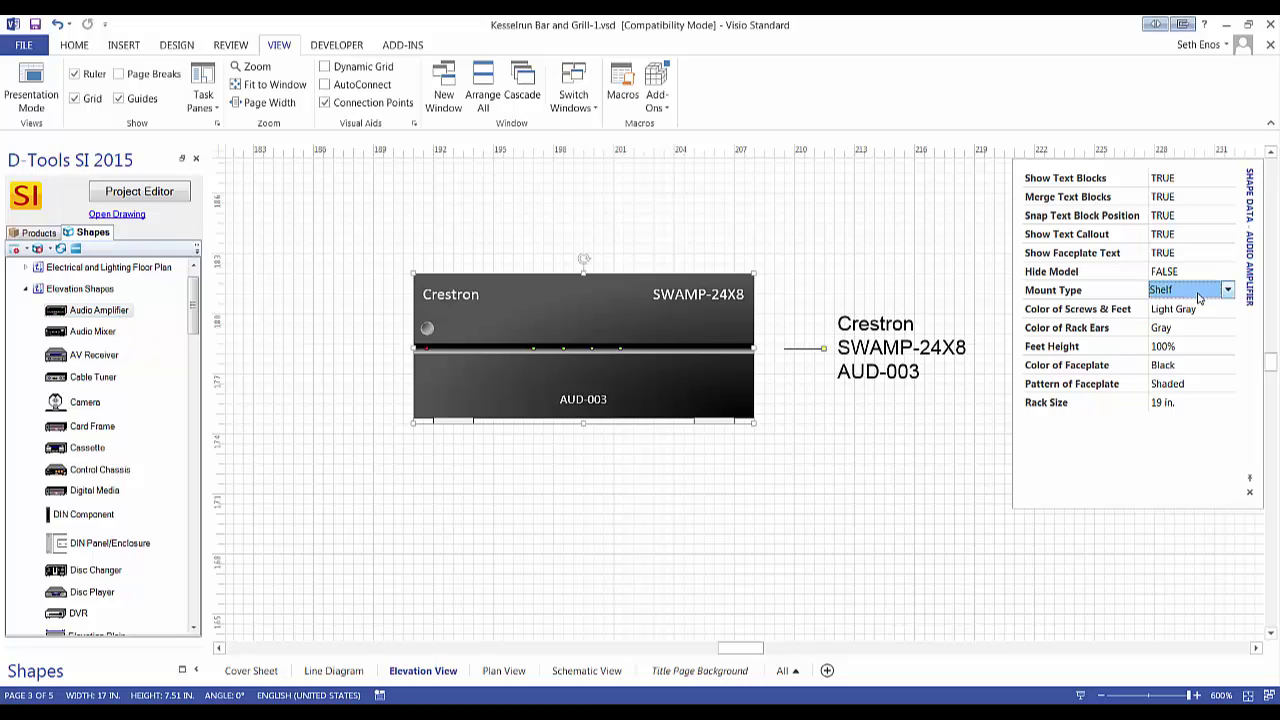
click(1227, 290)
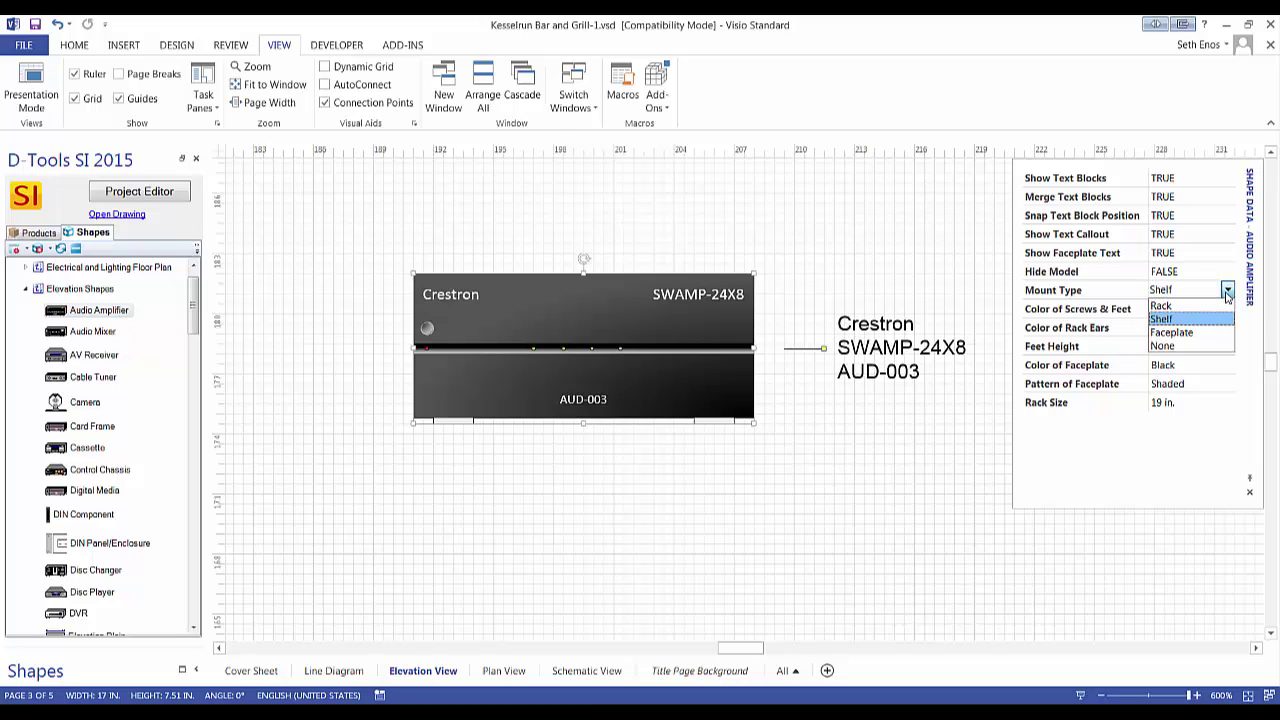
click(1161, 306)
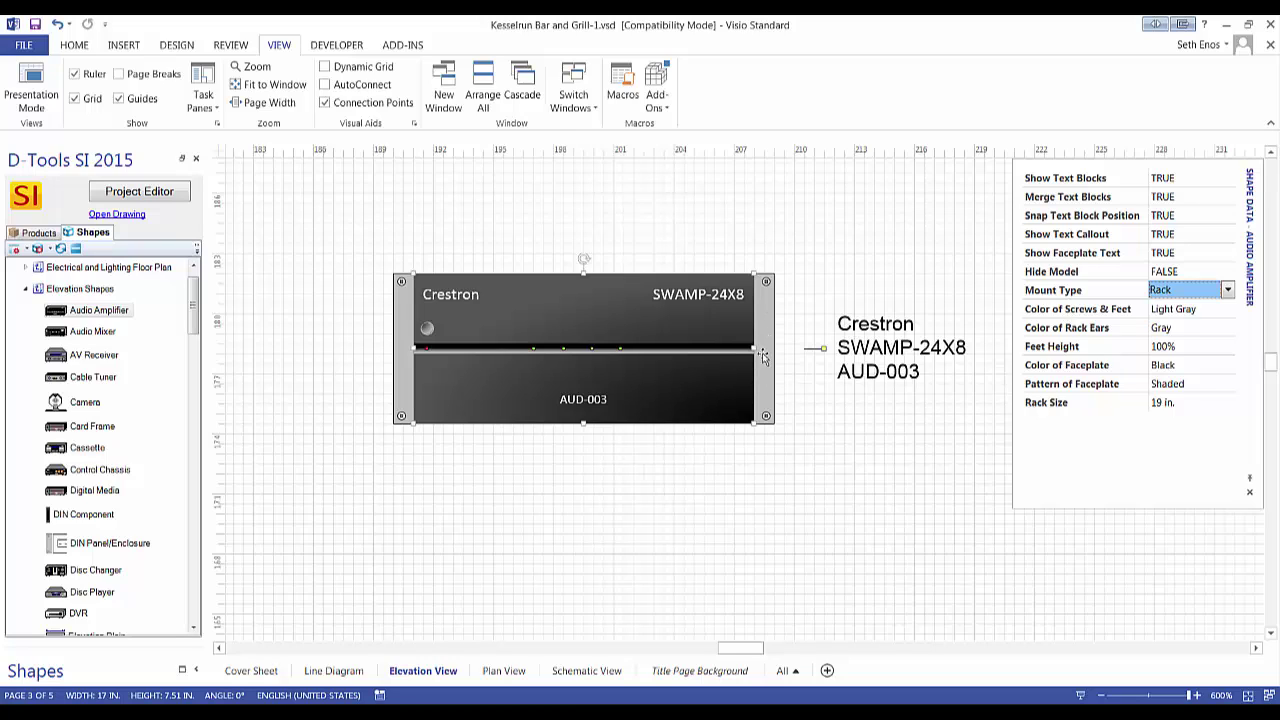
- In the SWAMP-24X8's product specifications, set the width to 19 inches, mark it as Rack Mounted, and save
double_click(580, 322)
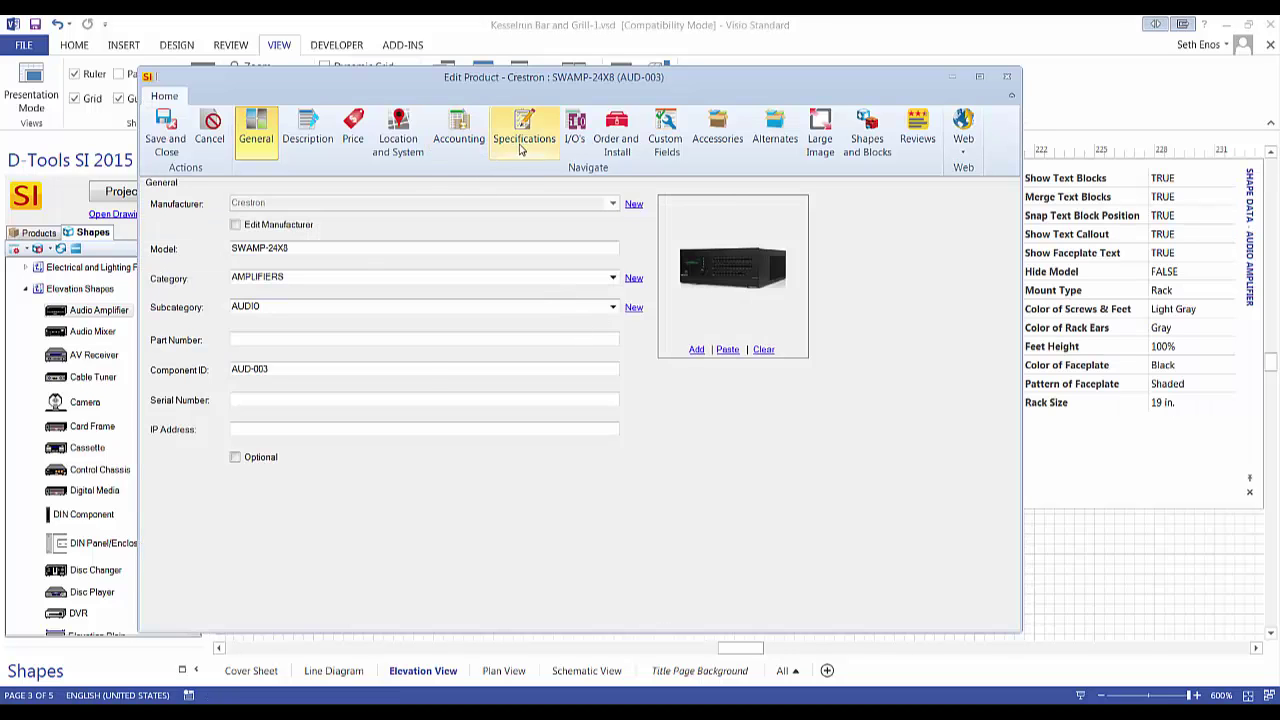
click(523, 135)
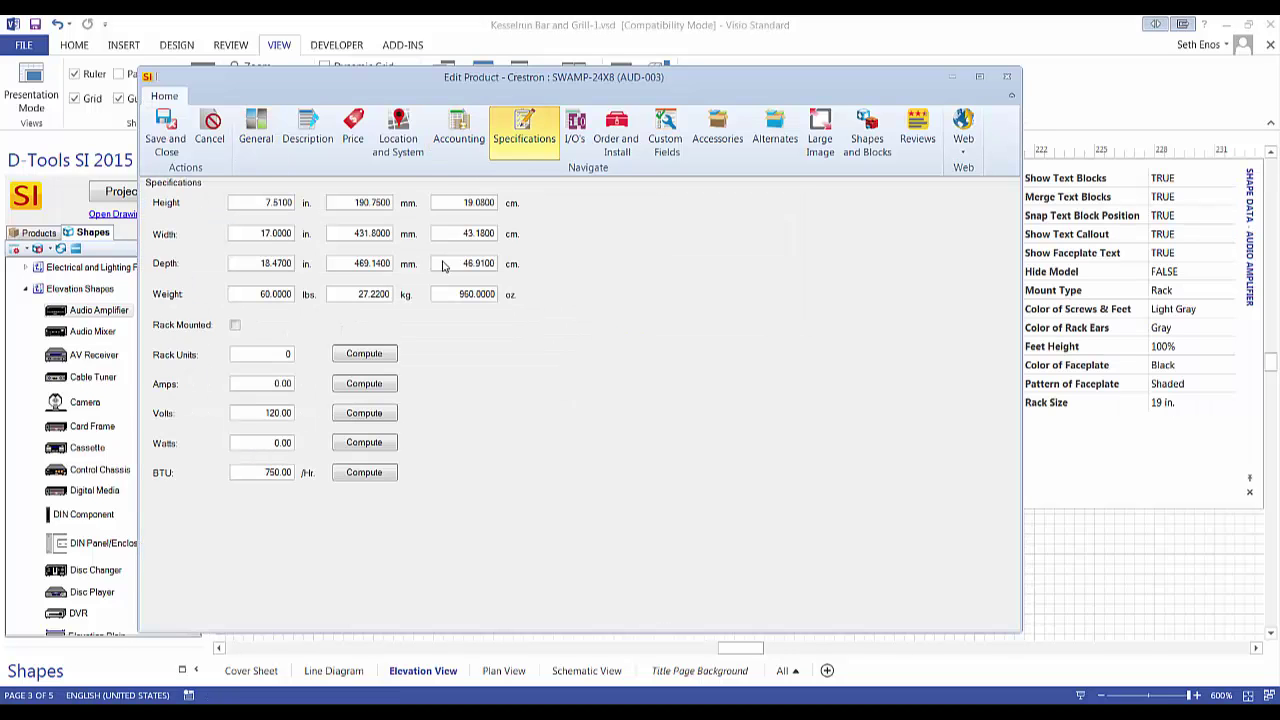
drag(250, 236, 495, 247)
text(19.)
key(BackSpace)
click(235, 325)
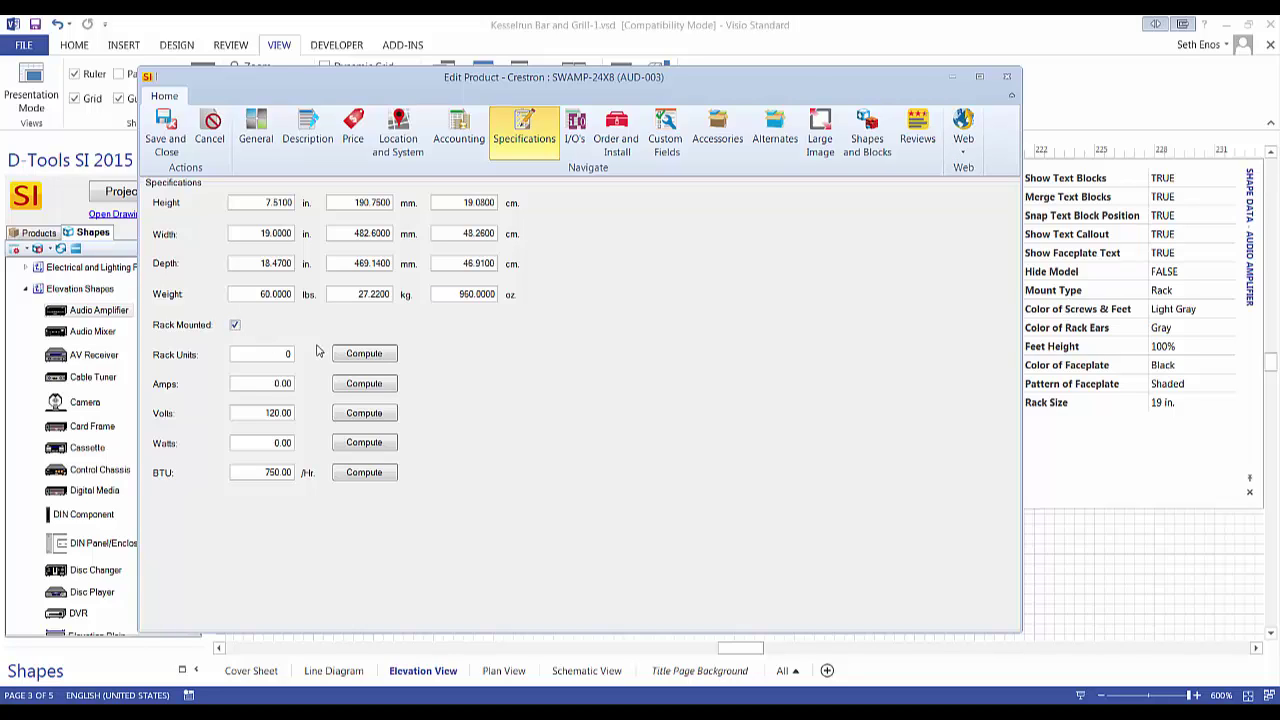
click(166, 140)
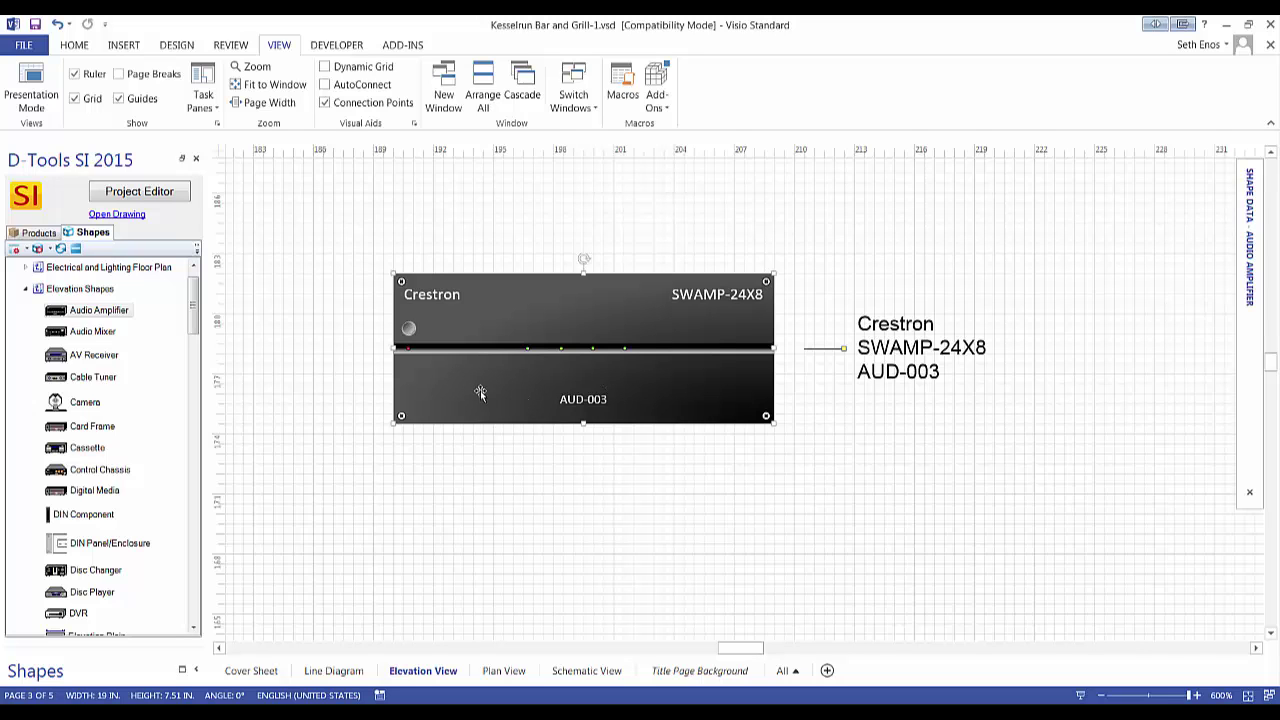
key(Escape)
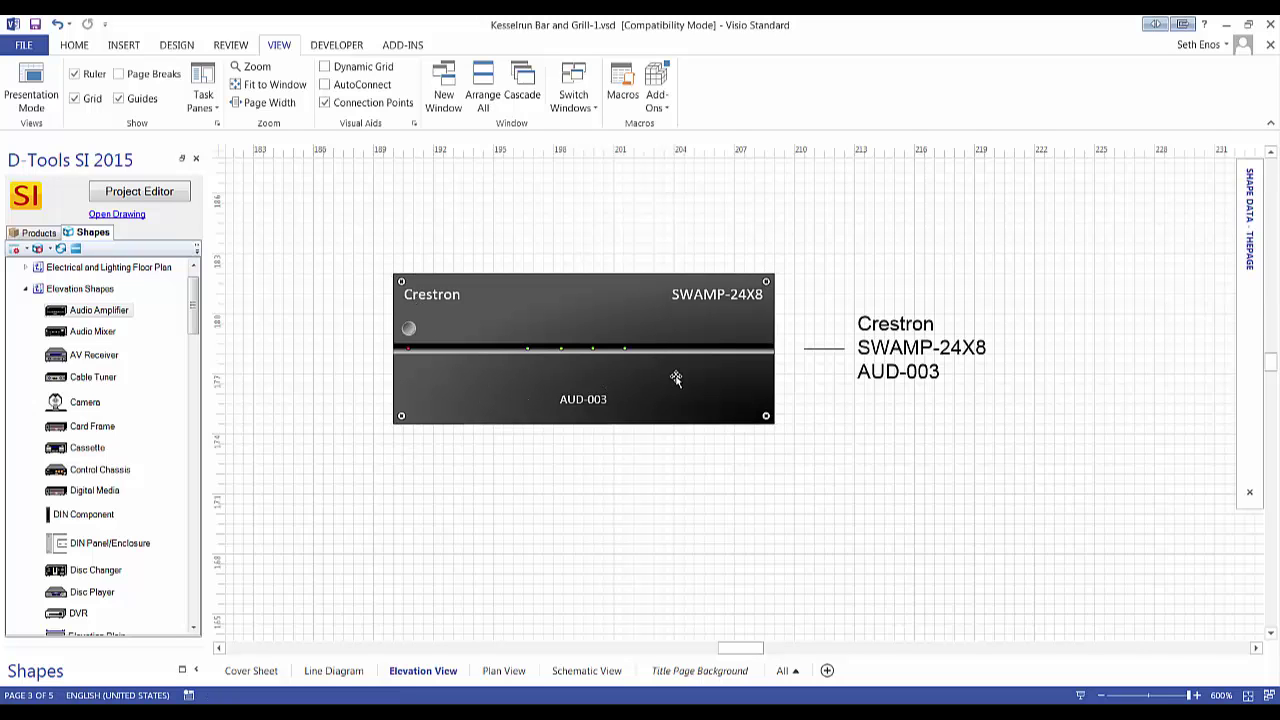
- Hide the text blocks of the SWAMP-24X8 amplifier shape
scroll(675, 372, down, 2)
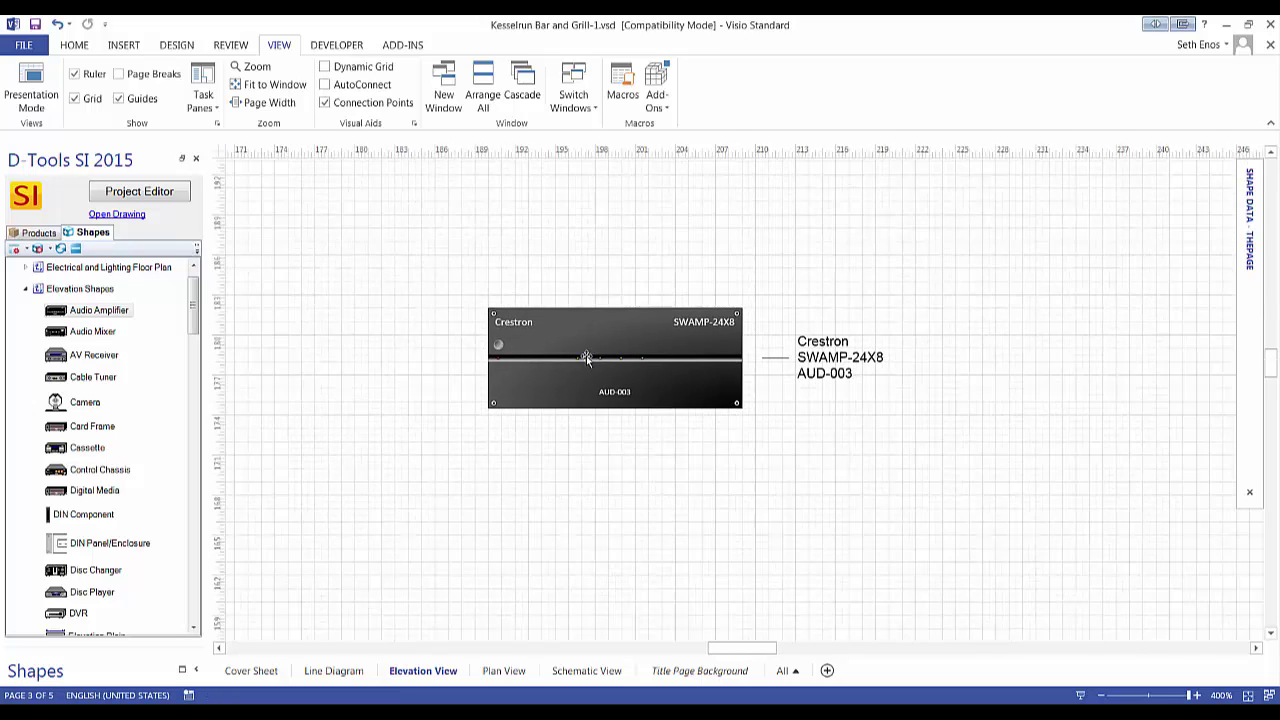
click(669, 330)
right_click(668, 345)
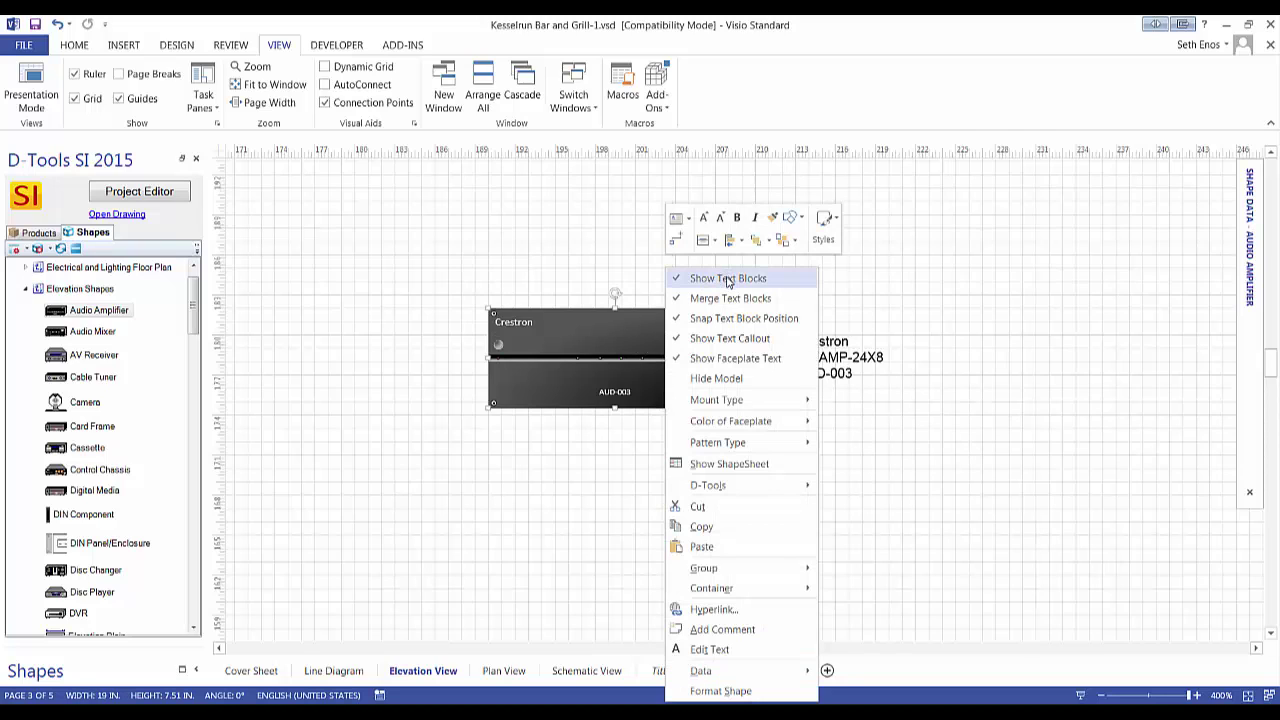
click(729, 278)
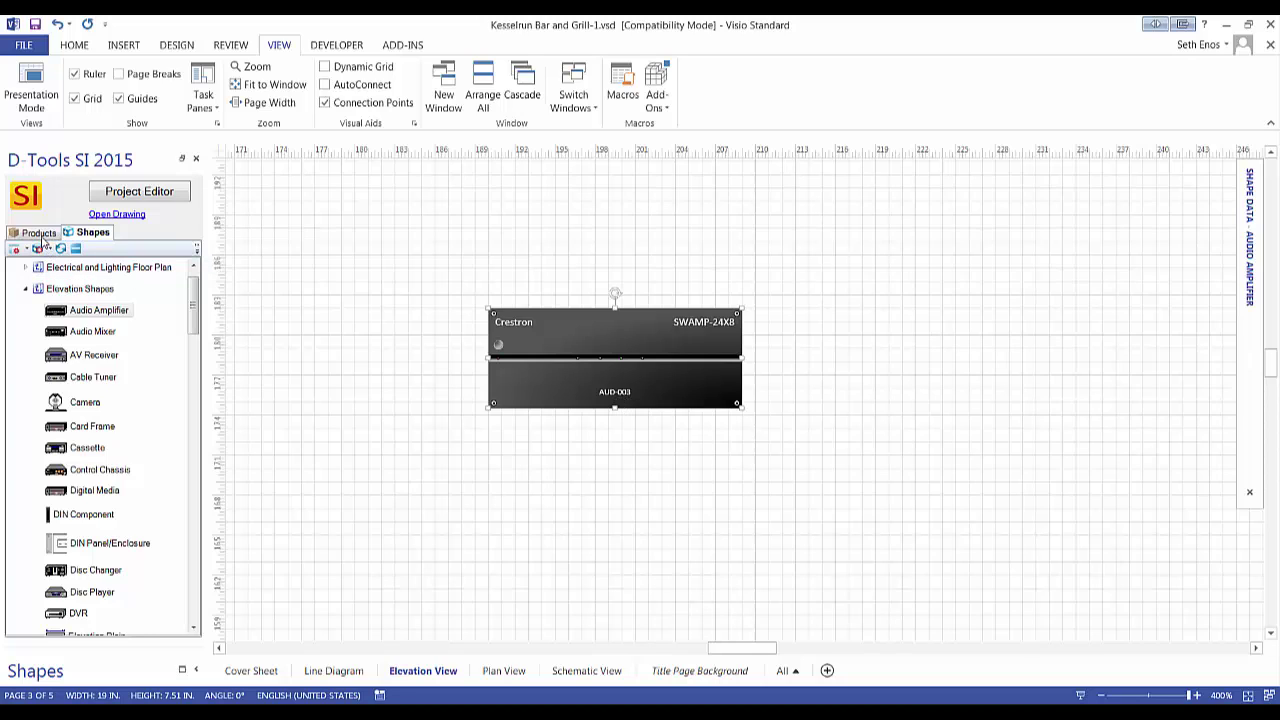
- Search the product catalog for "mrk" and list the Middle Atlantic Products equipment racks
click(40, 233)
click(81, 269)
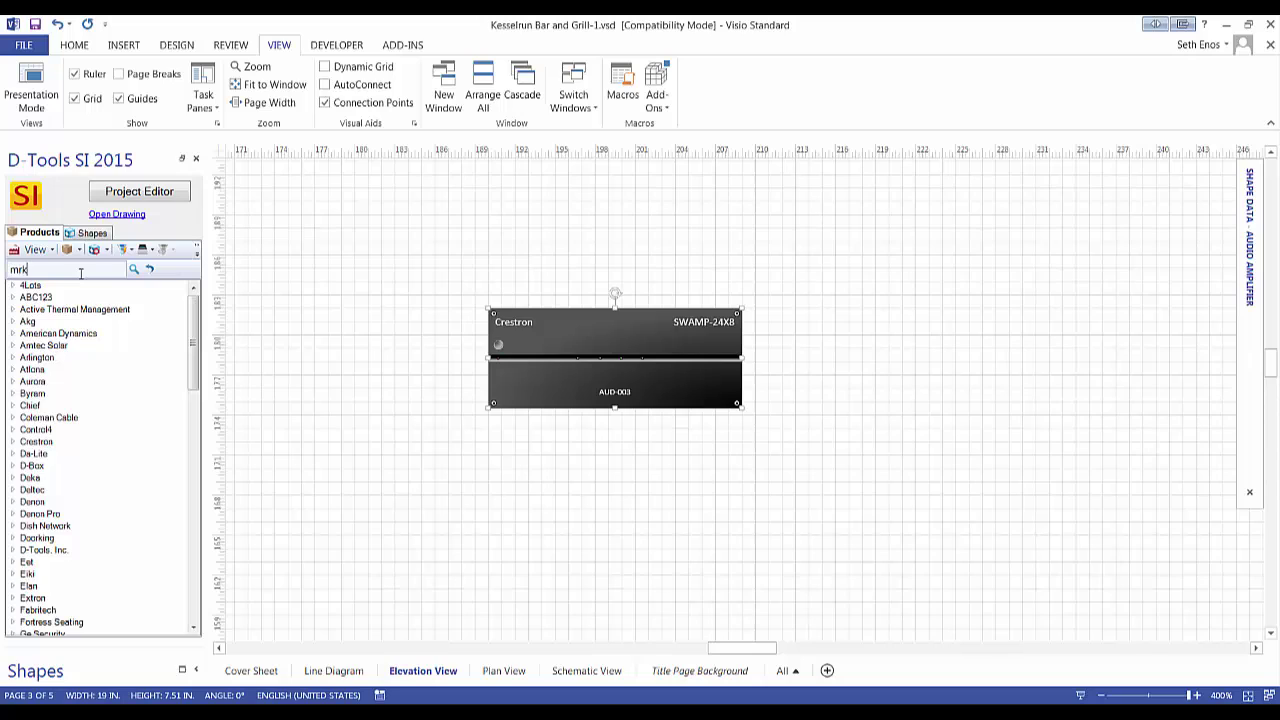
key(Return)
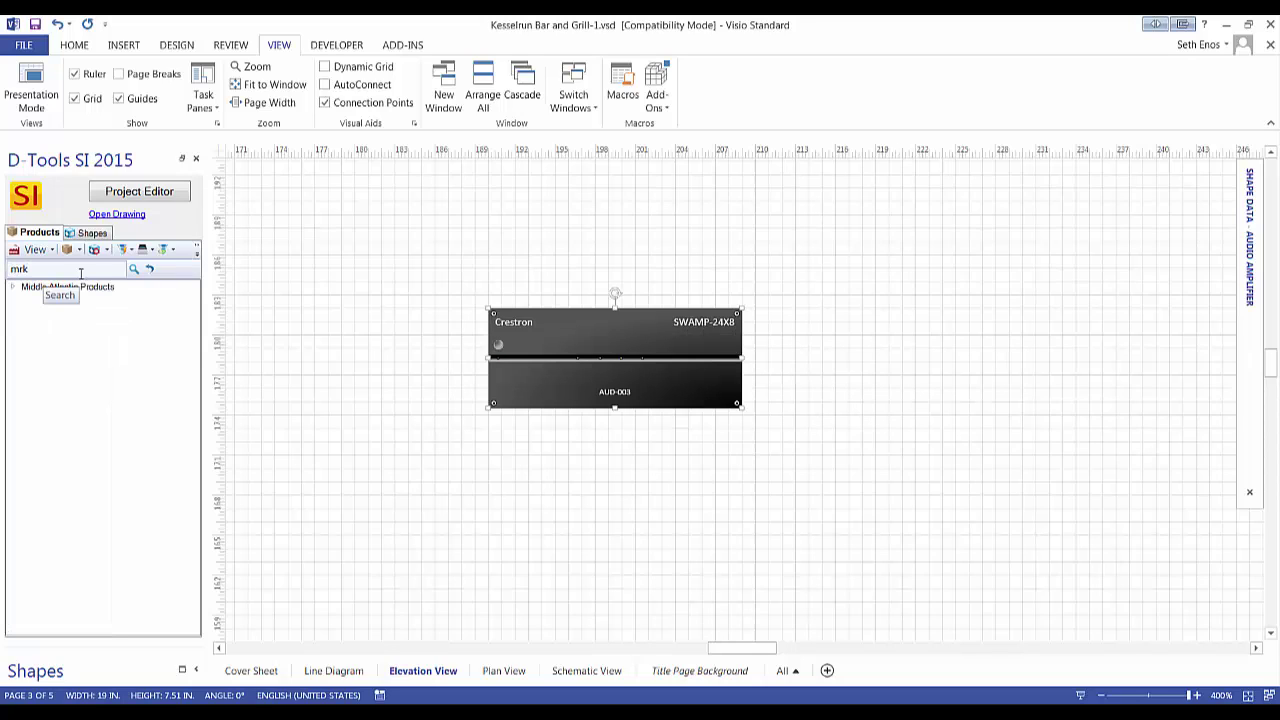
click(14, 287)
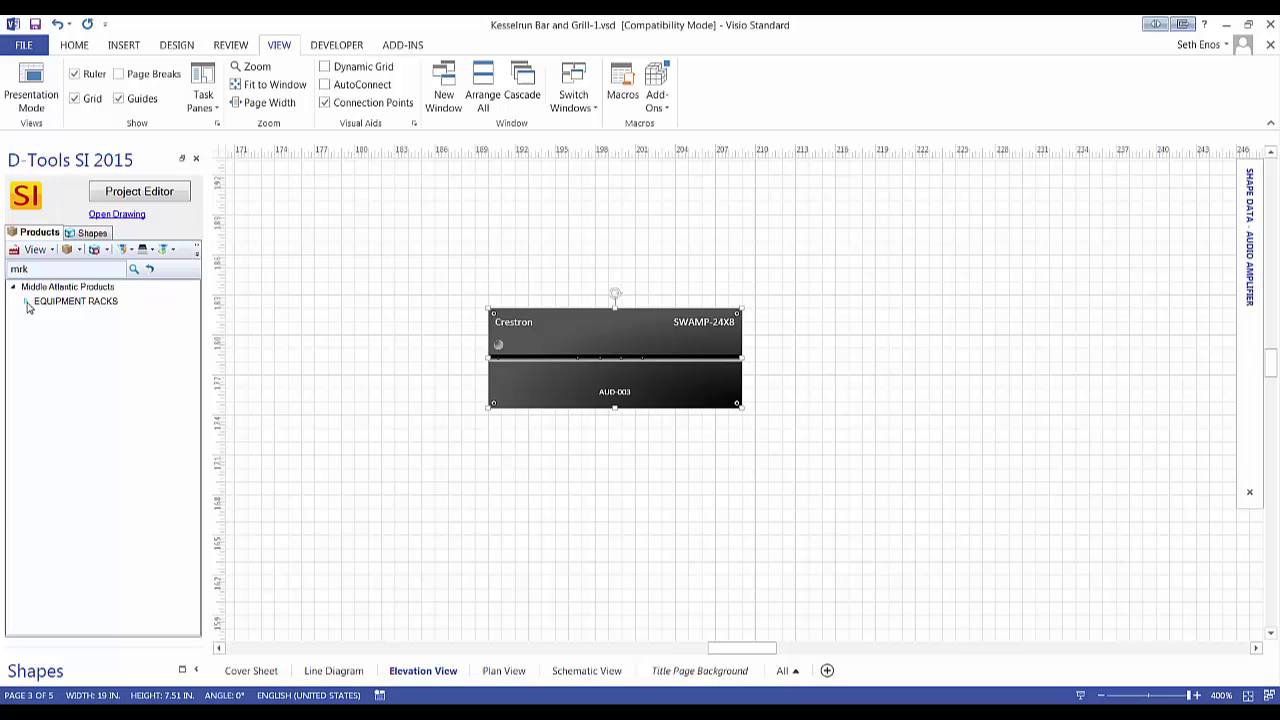
click(27, 303)
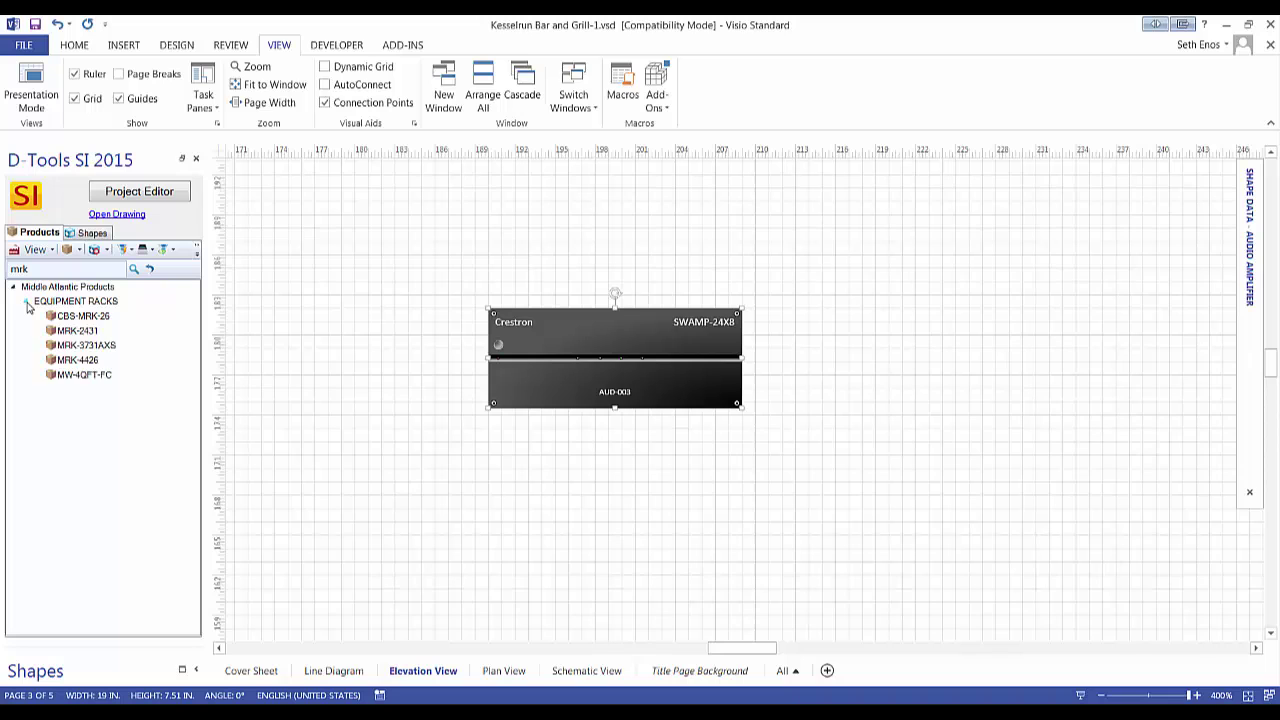
- Check the Office location and AV System assignment in the Project Editor, and place the MRK-4426 rack on the page beside the amplifier
click(135, 197)
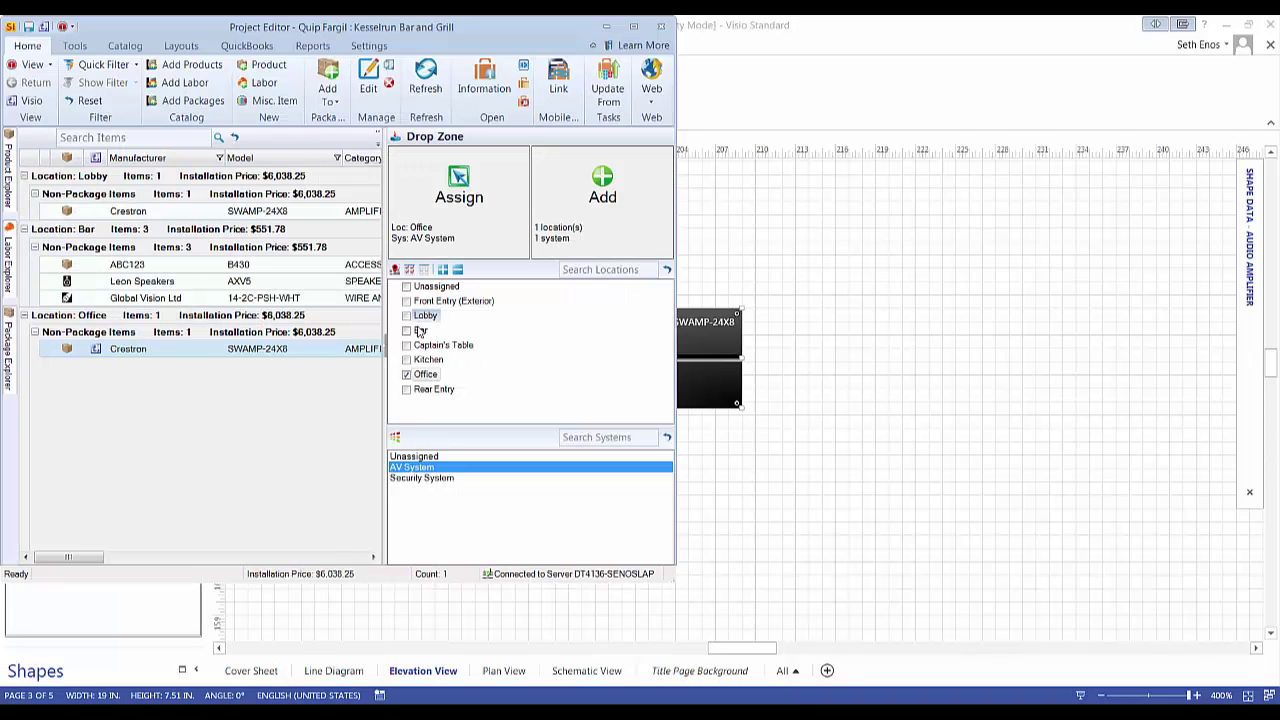
click(798, 259)
drag(68, 368, 966, 427)
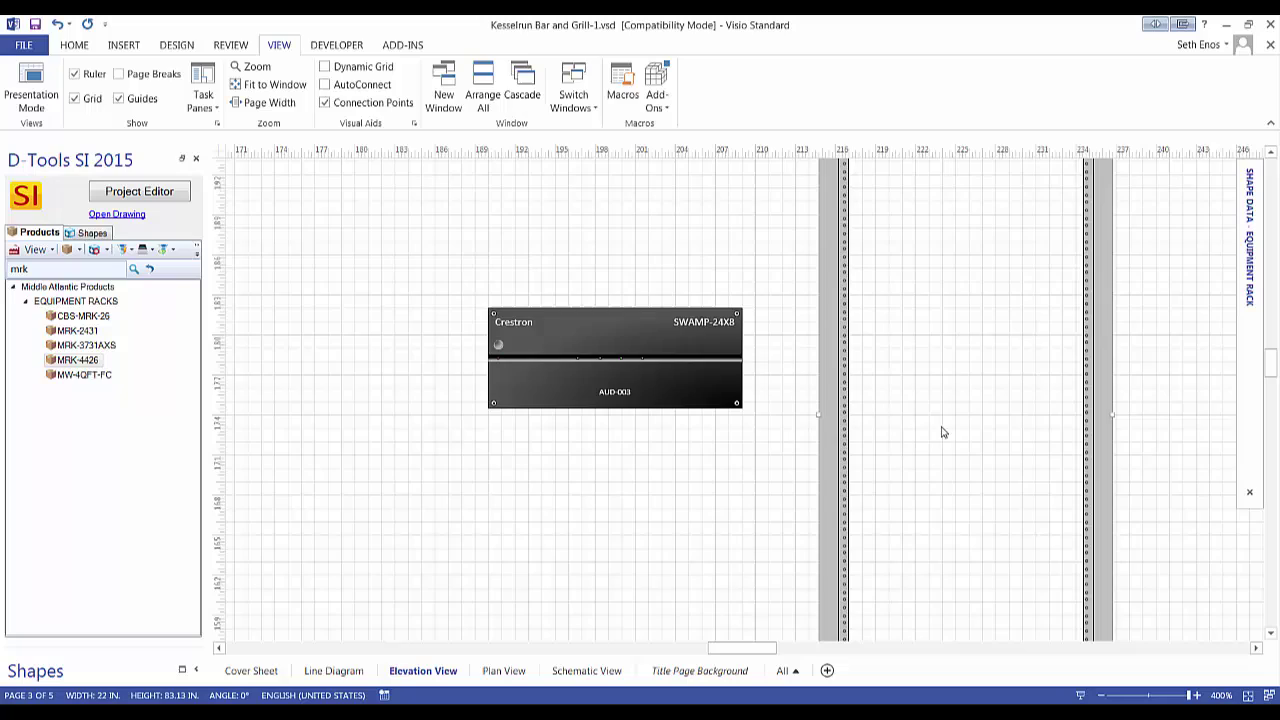
scroll(783, 452, down, 5)
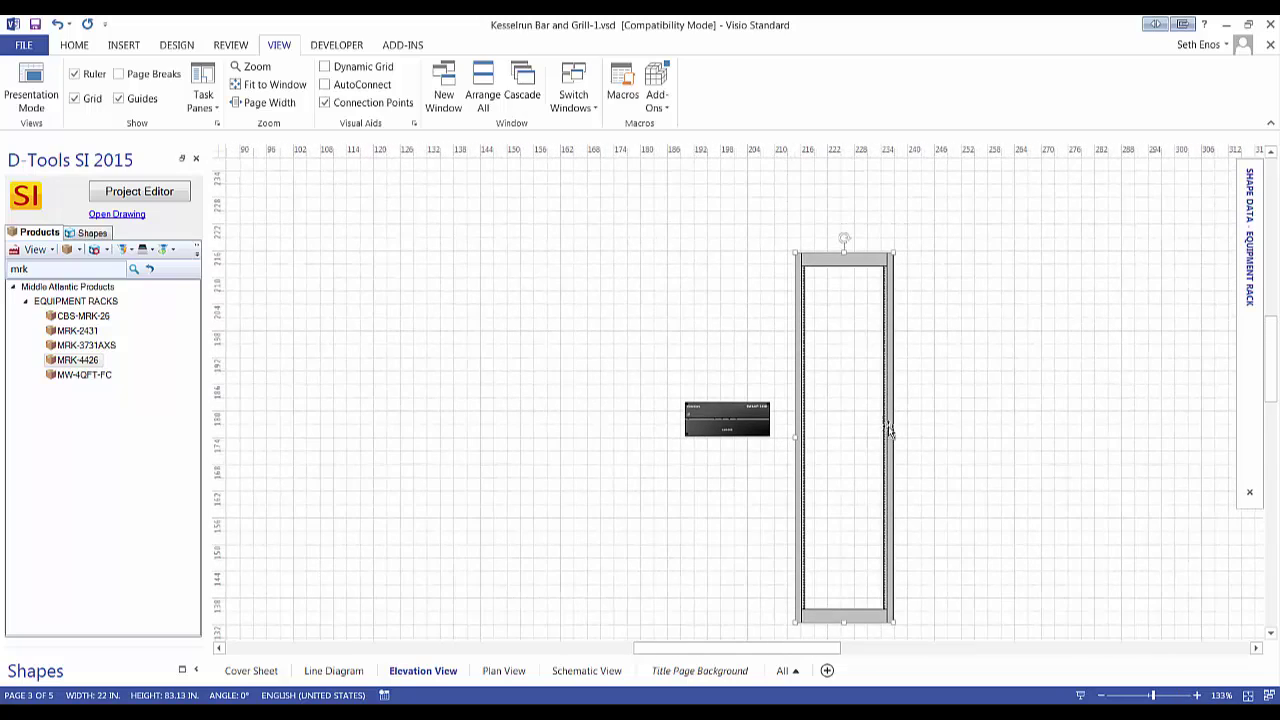
drag(803, 409, 805, 368)
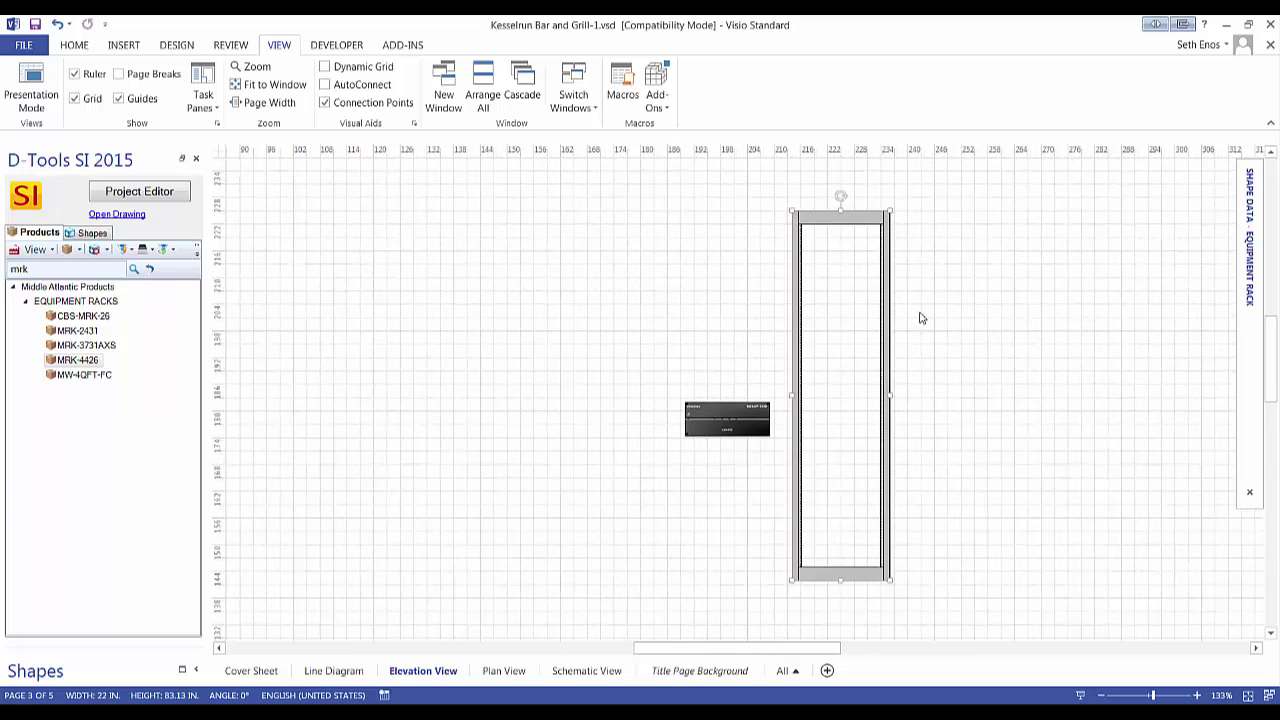
- Mount the SWAMP-24X8 amplifier between the rails in the upper half of the MRK-4426 rack
scroll(921, 318, up, 1)
mouse_move(680, 446)
mouse_down()
mouse_move(785, 400)
mouse_move(859, 391)
mouse_move(837, 371)
mouse_move(852, 417)
mouse_move(713, 321)
mouse_move(690, 320)
mouse_move(696, 276)
mouse_up()
scroll(837, 371, up, 8)
scroll(823, 388, down, 2)
scroll(633, 314, down, 3)
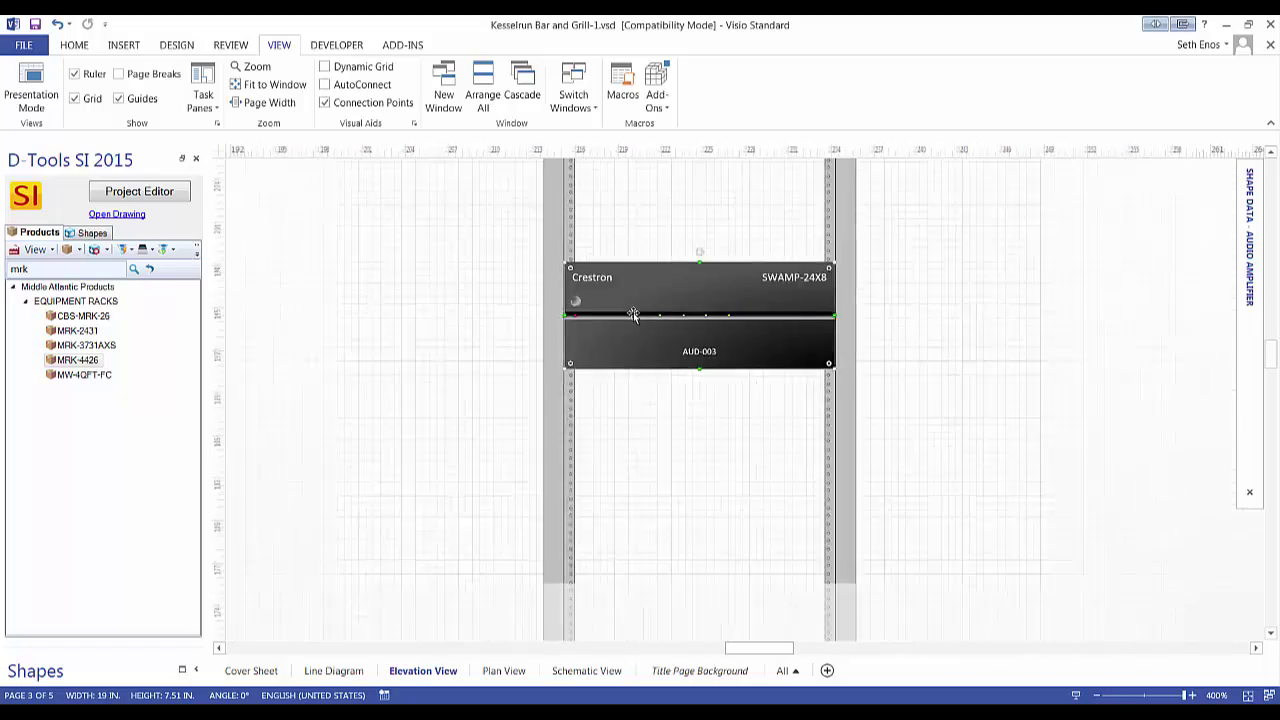
scroll(633, 314, down, 2)
scroll(620, 349, down, 2)
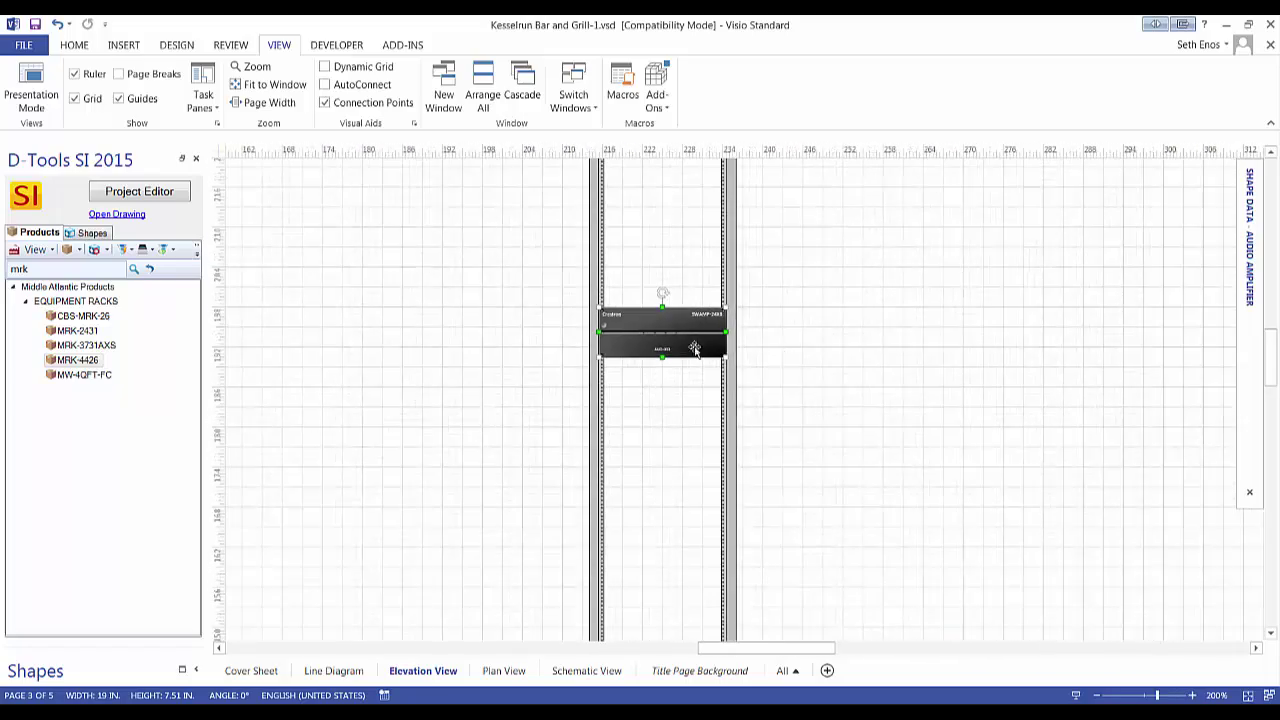
scroll(690, 351, down, 2)
scroll(777, 277, down, 1)
scroll(787, 230, up, 1)
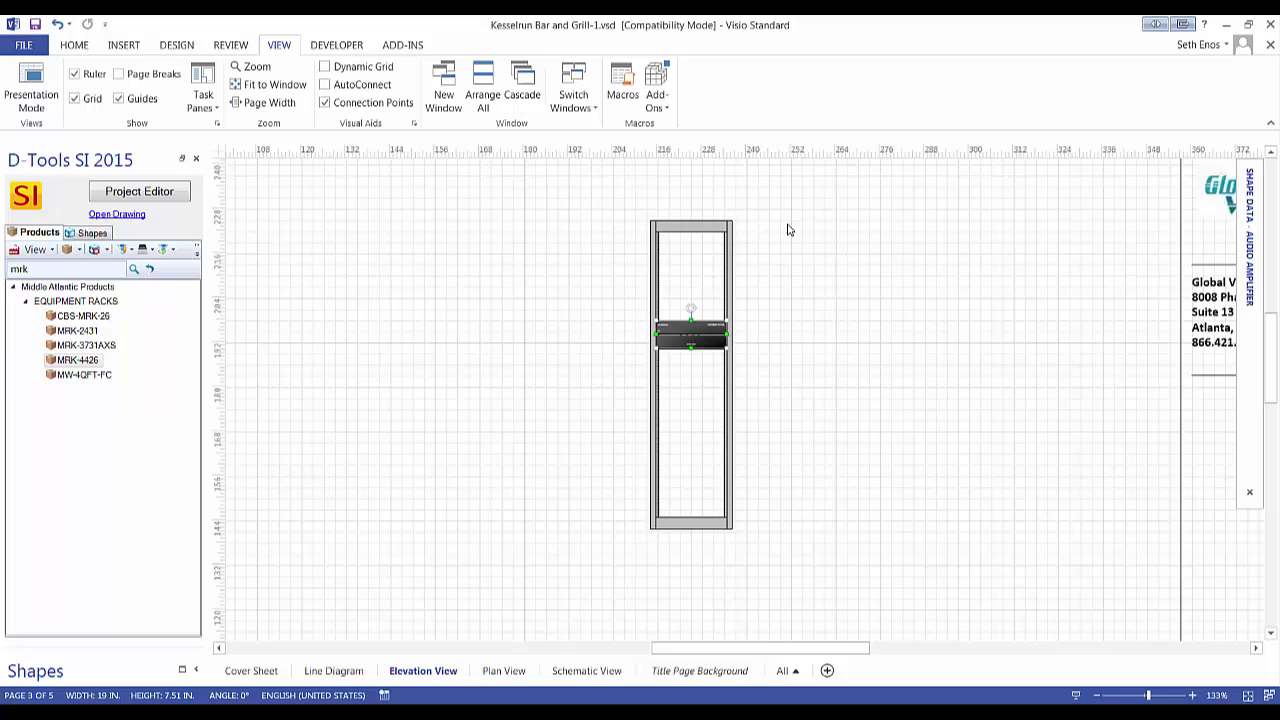
- Generate side views for both the equipment rack and the mounted amplifier
scroll(784, 232, up, 2)
double_click(670, 395)
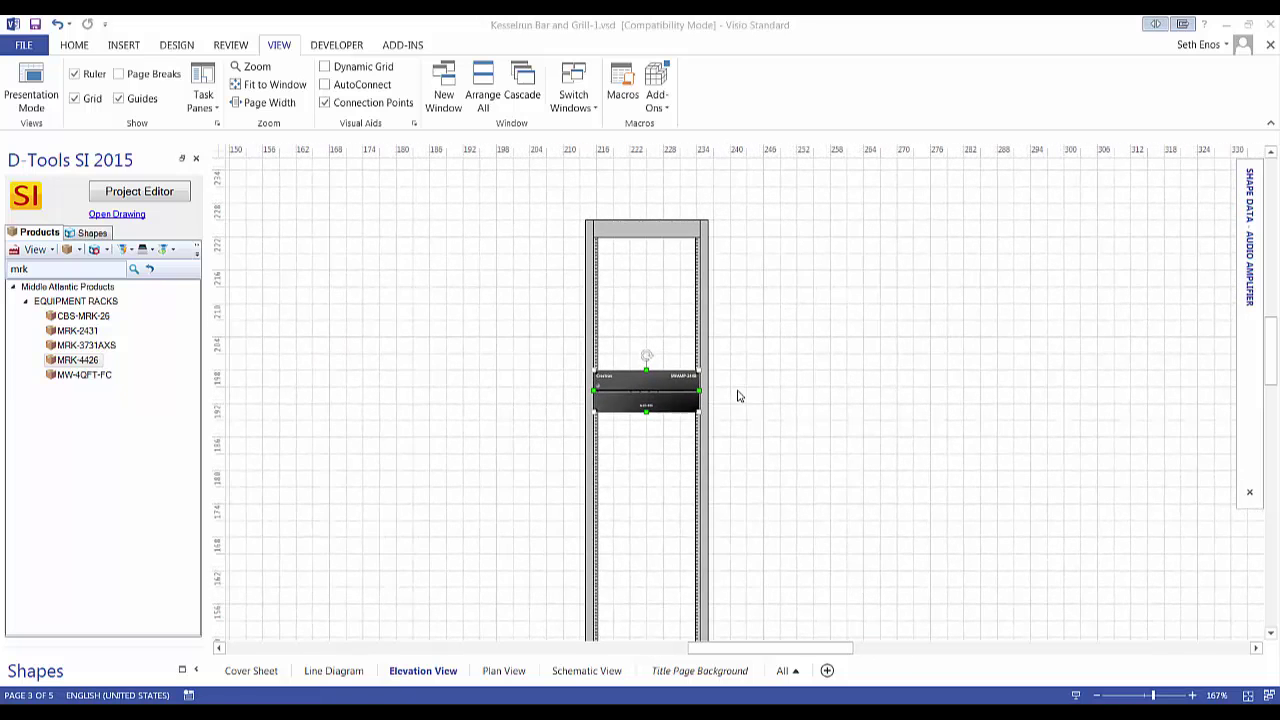
scroll(732, 392, down, 1)
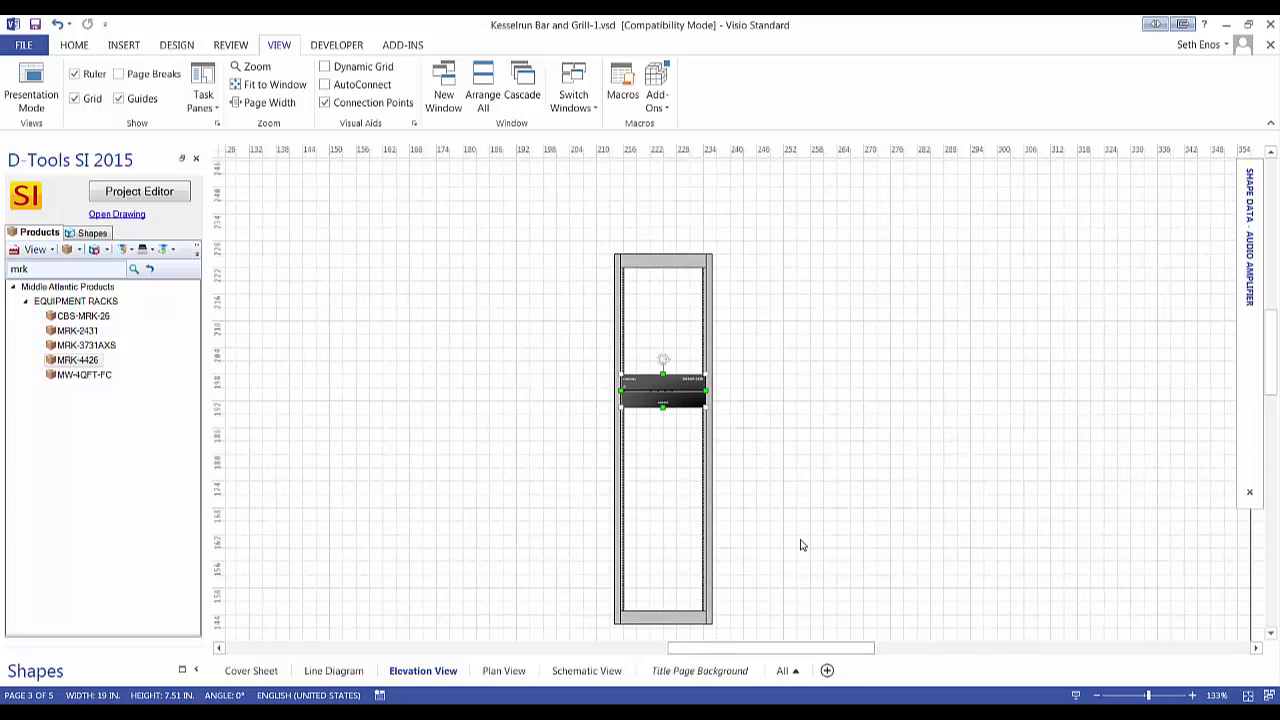
scroll(836, 537, up, 2)
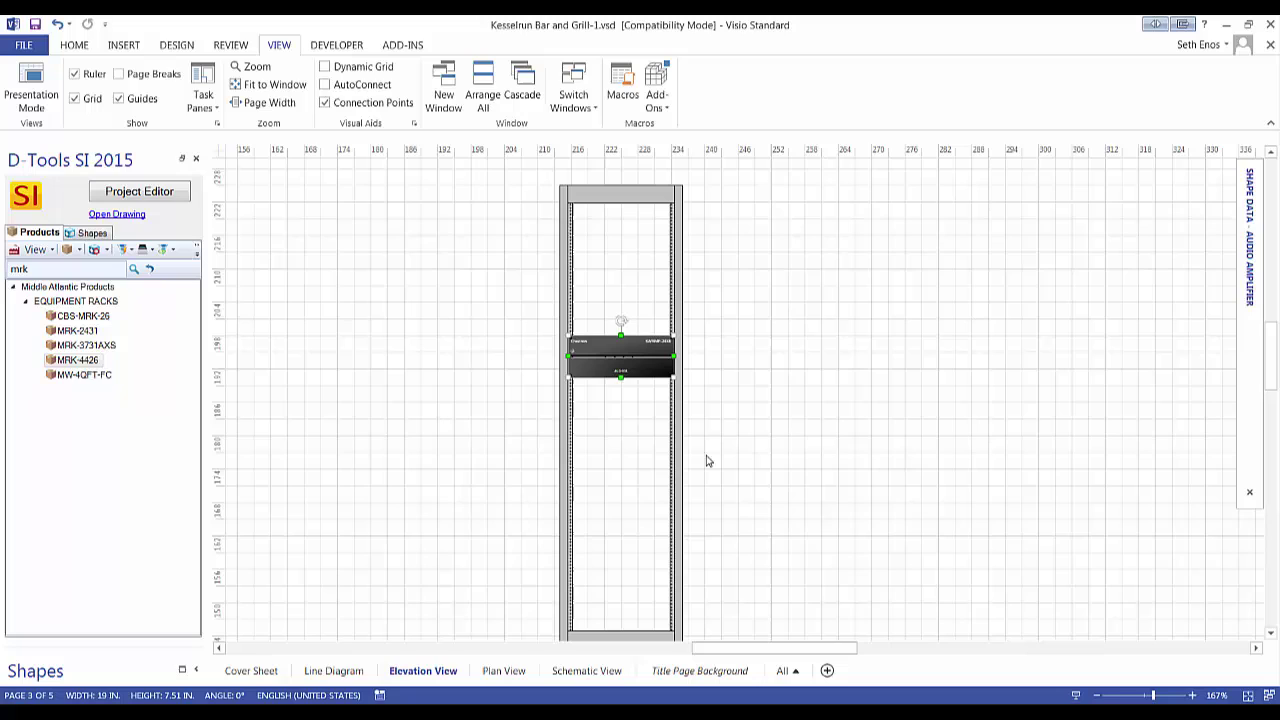
click(680, 420)
click(679, 420)
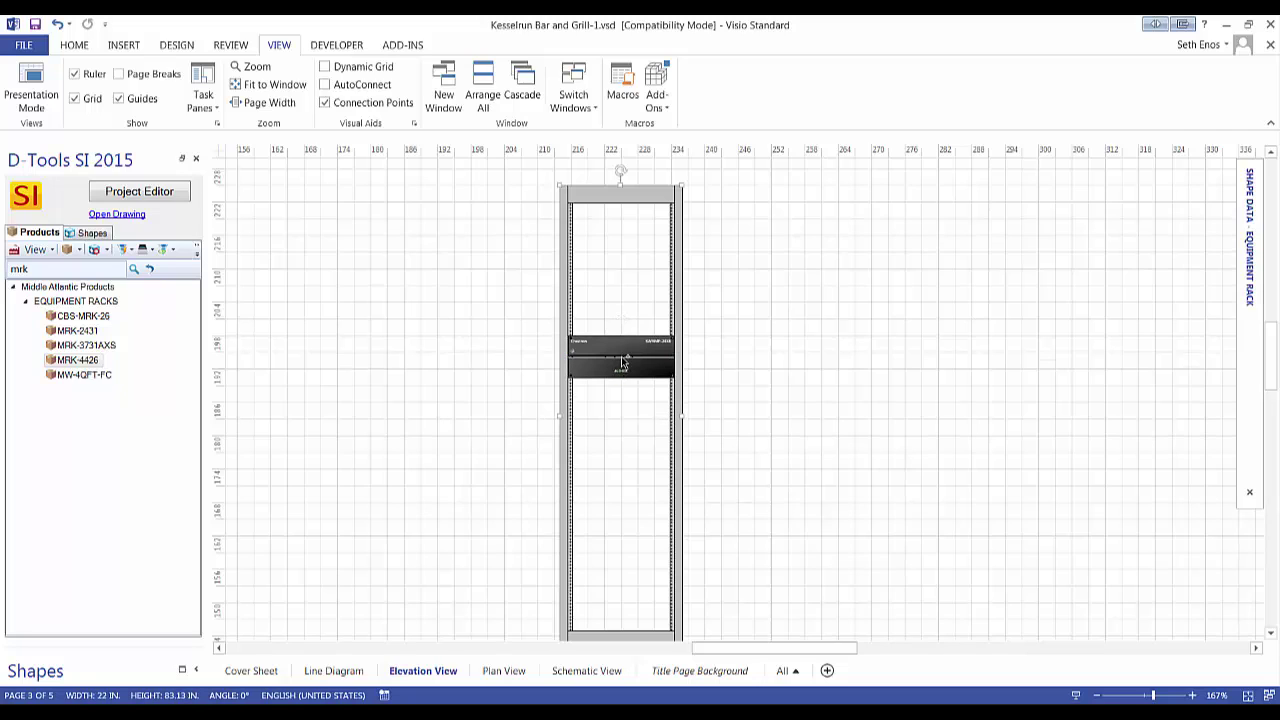
shift+click(616, 360)
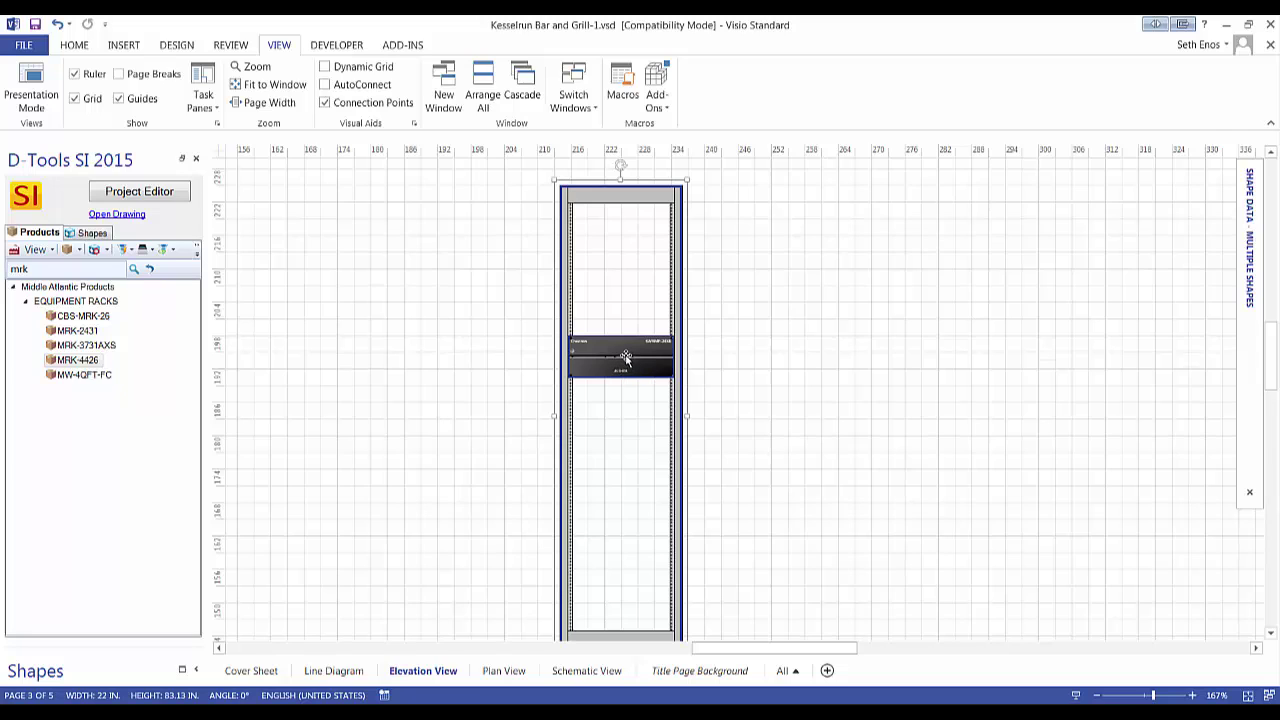
right_click(625, 357)
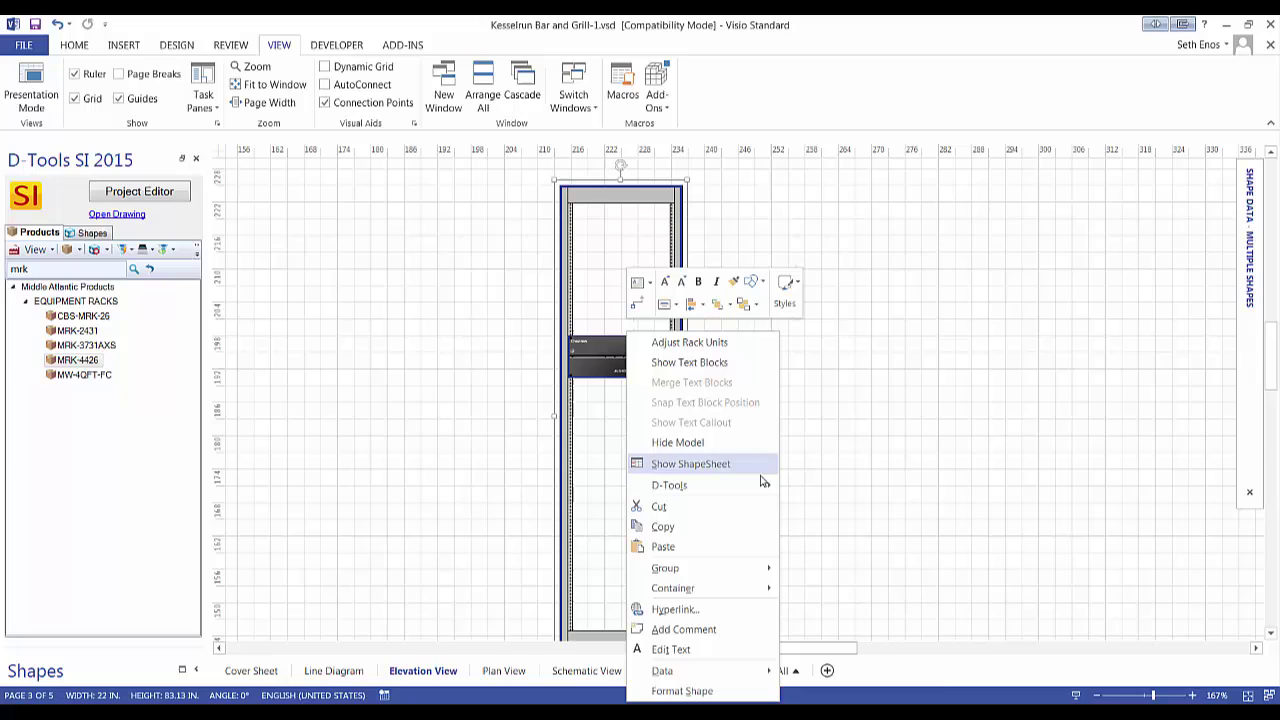
mouse_move(737, 486)
mouse_move(823, 590)
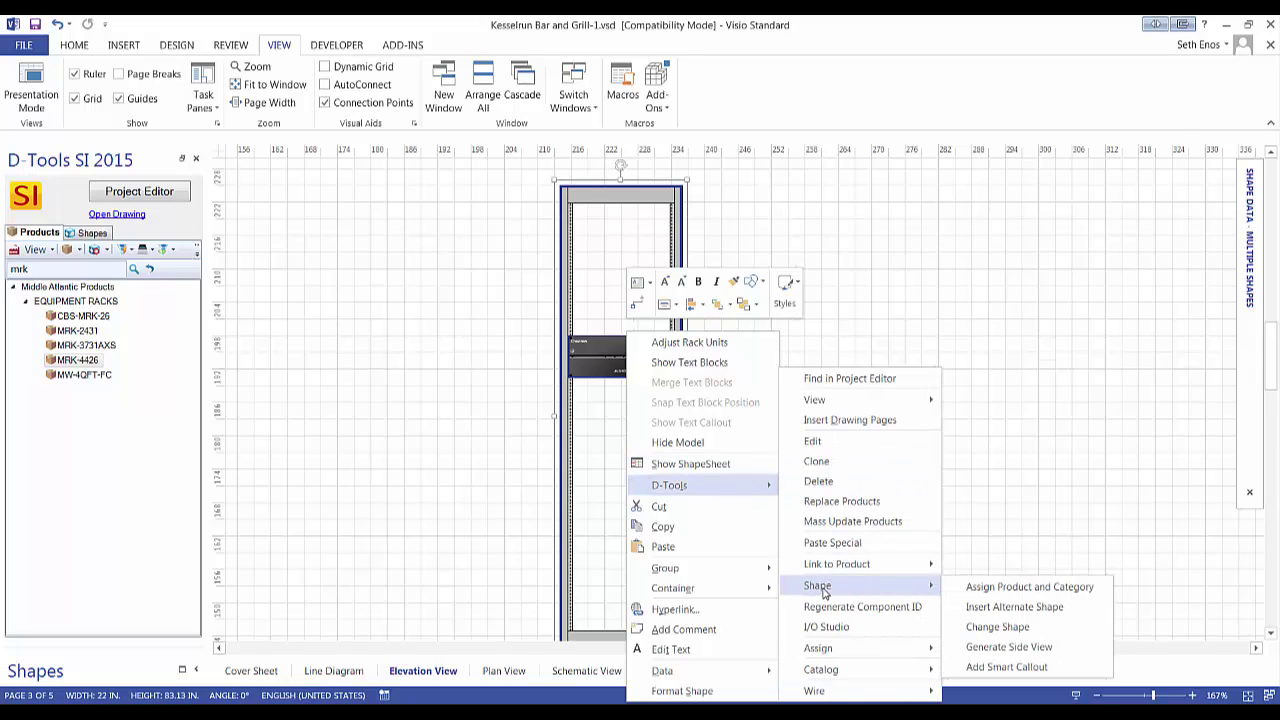
click(1022, 649)
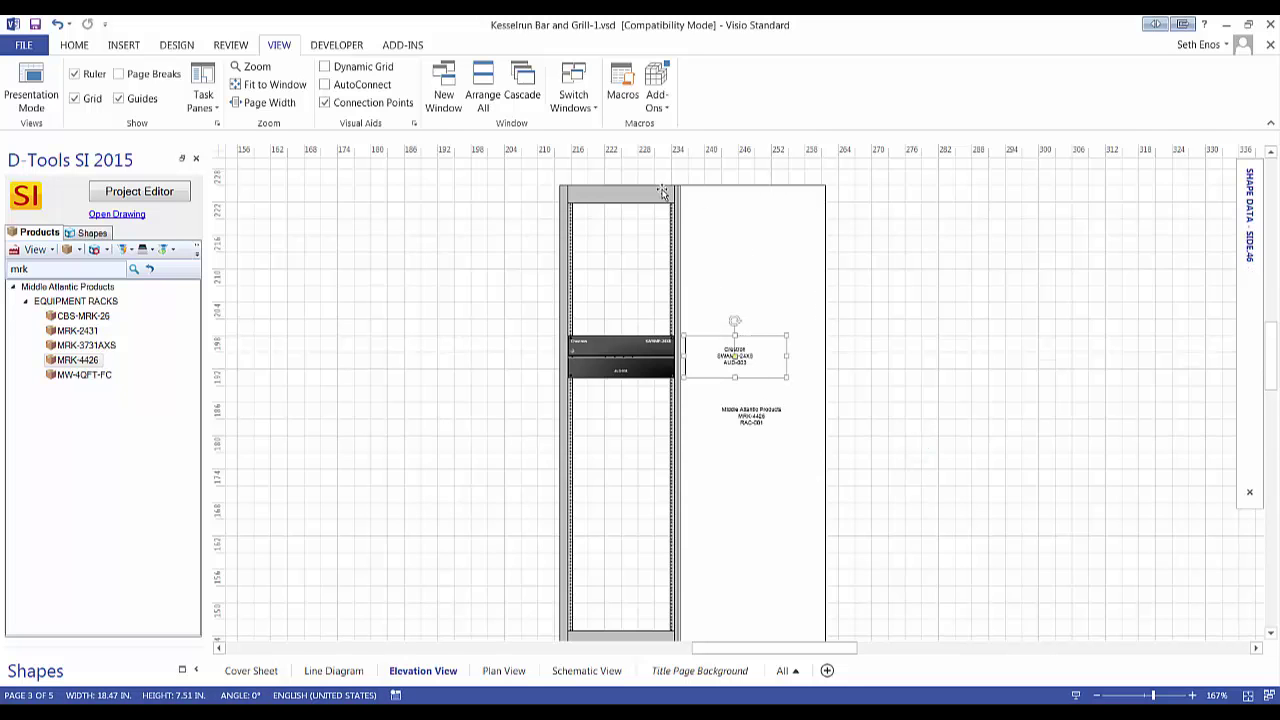
- Review the project's items in the Project Editor after generating the side views
ctrl+scroll(774, 237, down, 2)
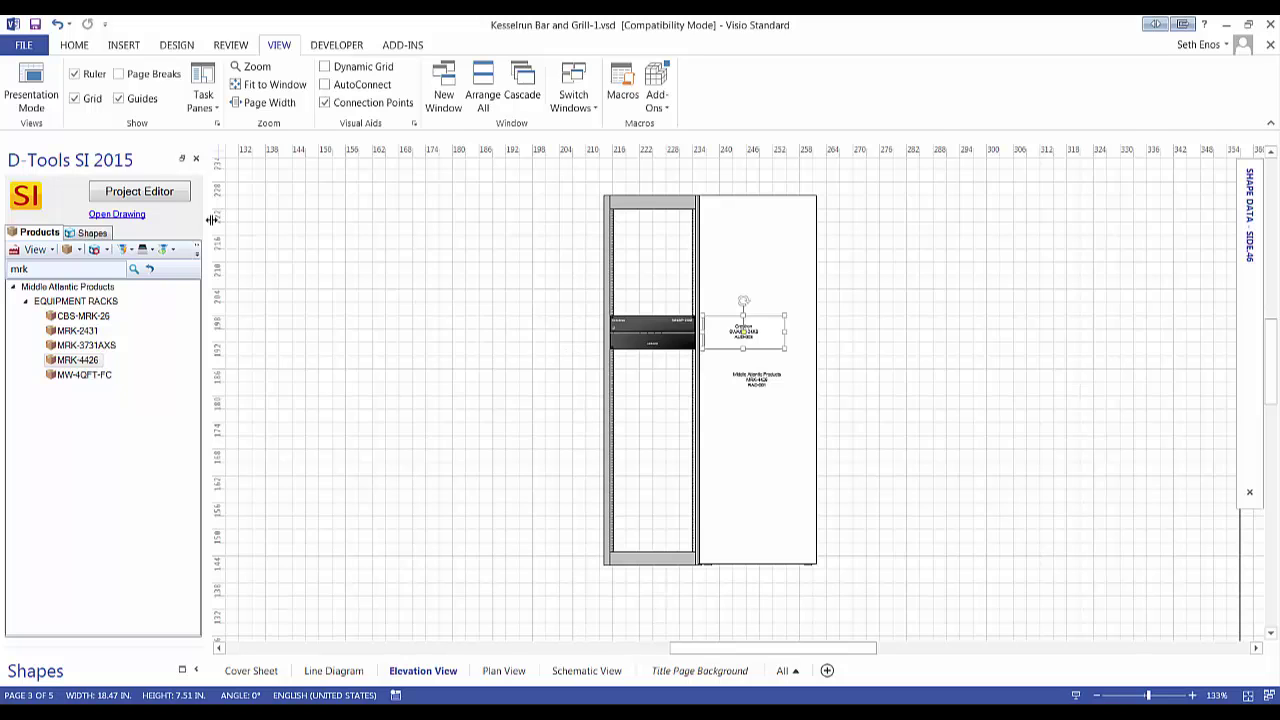
click(139, 191)
click(155, 367)
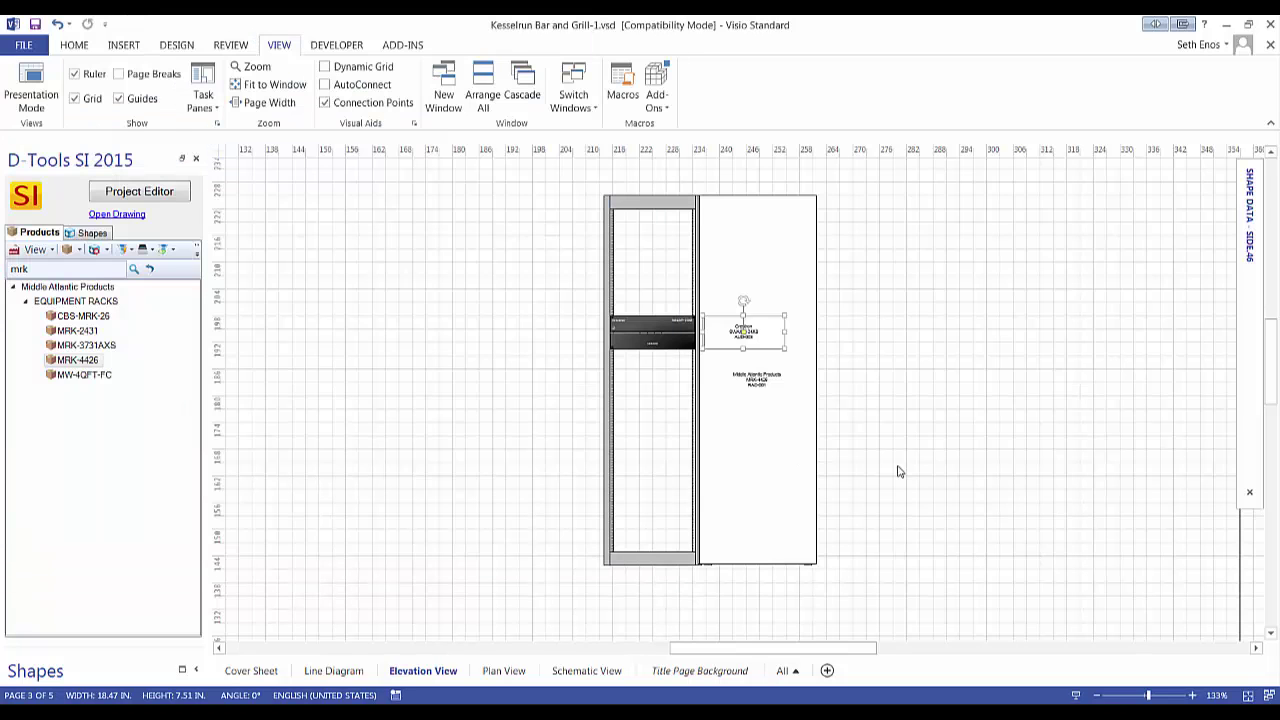
- Move the rack and amplifier side views together about 8 inches away from the front view of the rack
click(900, 470)
click(757, 352)
shift+click(743, 343)
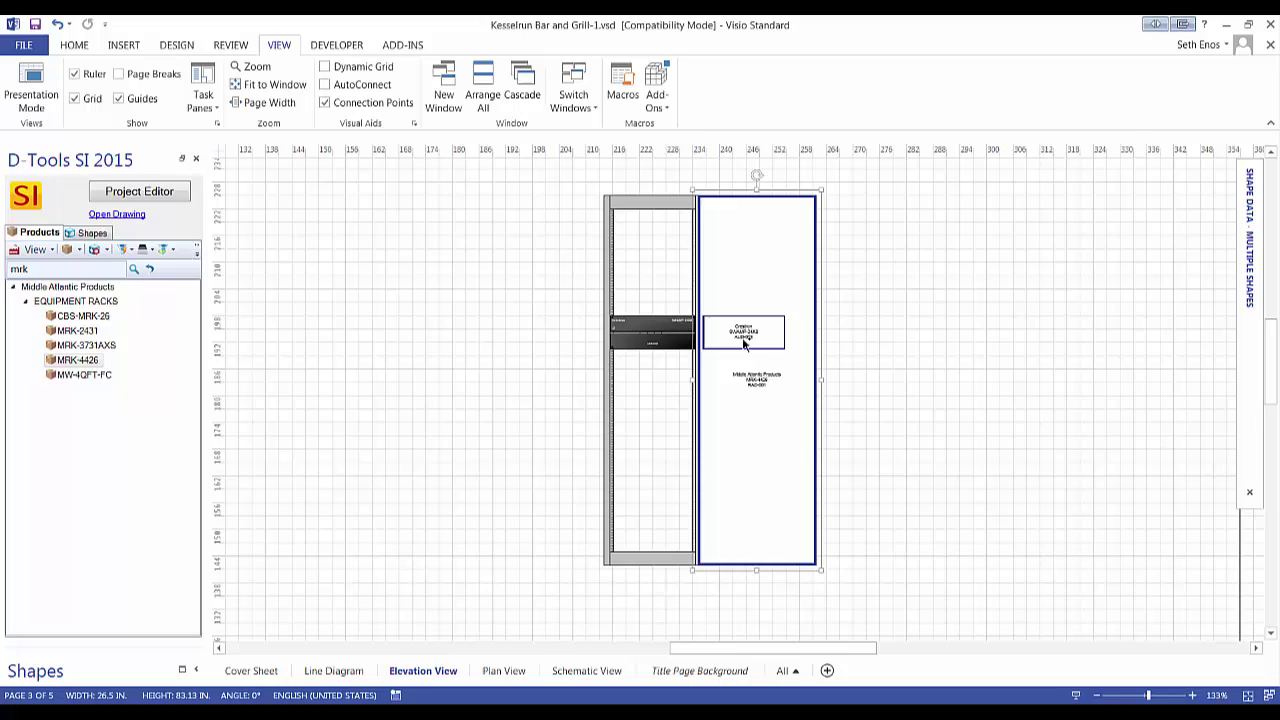
key(Right)
key(Right)
key(Right)
key(Right)
key(Right)
key(Right)
key(Right)
key(Right)
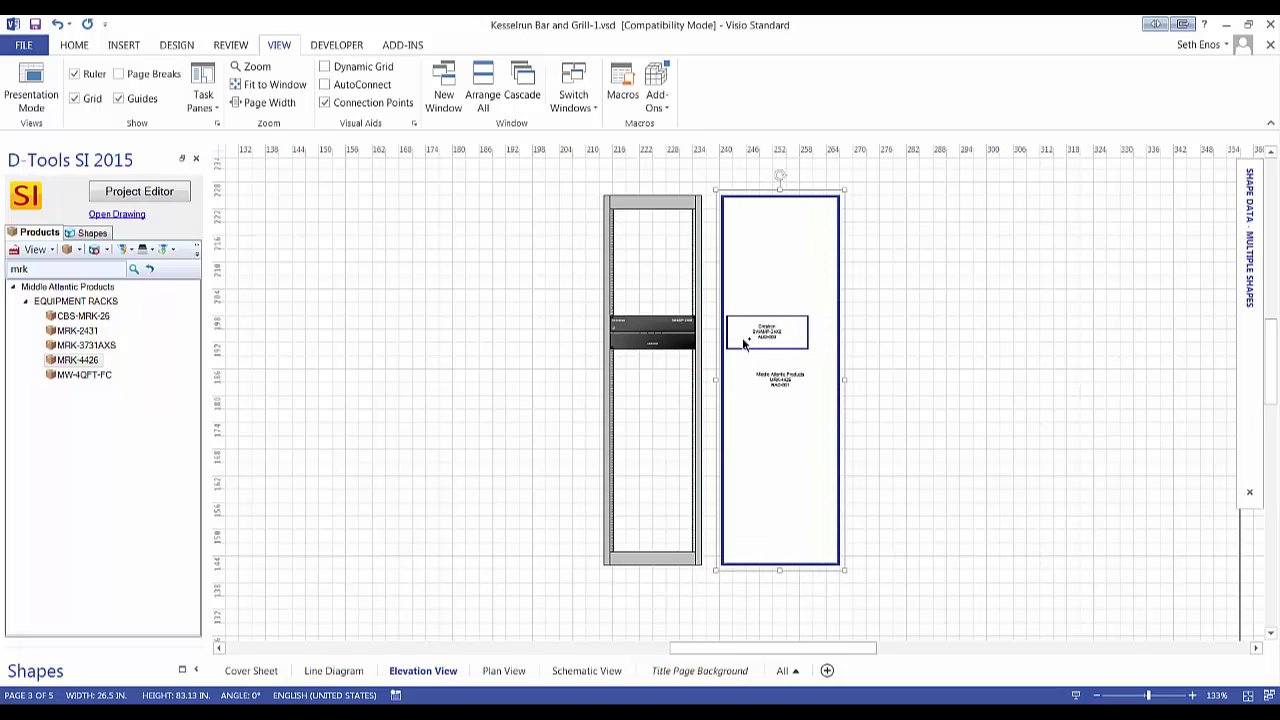
click(910, 350)
- Shift the amplifier's side view slightly so its faceplate sits at the front edge of the rack's side view
click(745, 348)
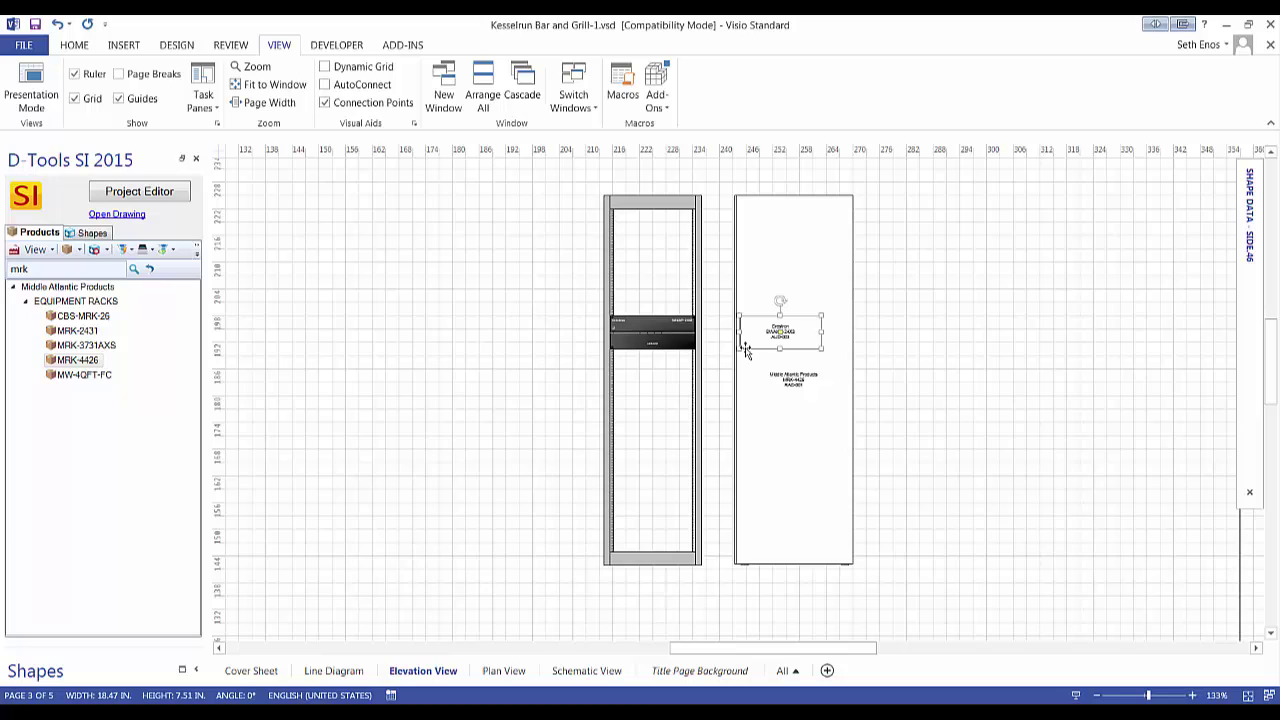
drag(745, 348, 739, 348)
click(968, 292)
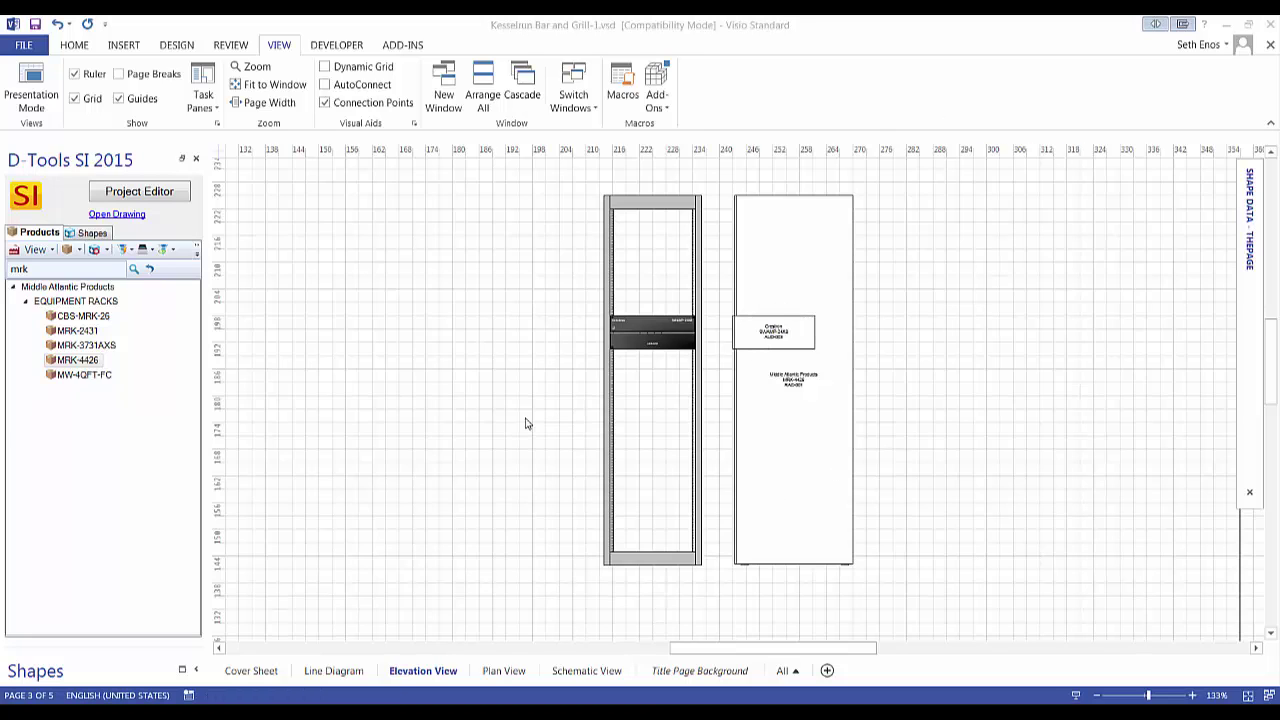
- Examine the custom CabinetTools shapes available for elevation drawings
click(92, 232)
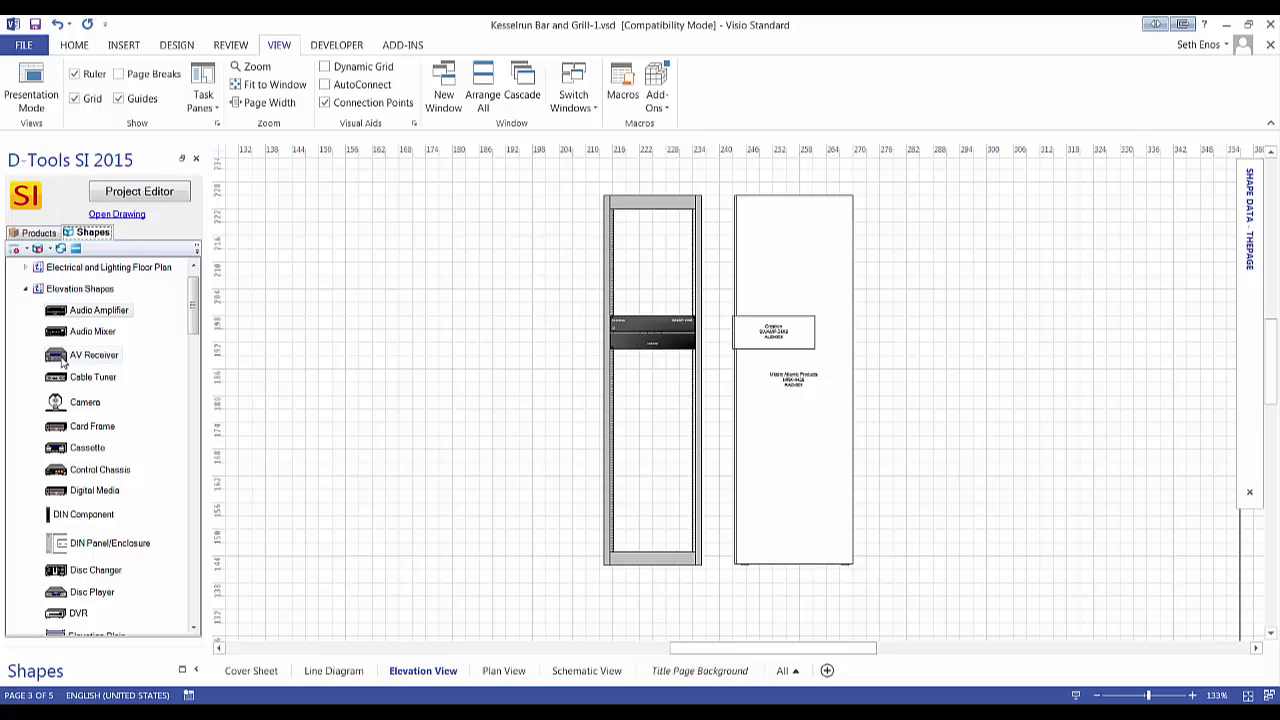
click(26, 290)
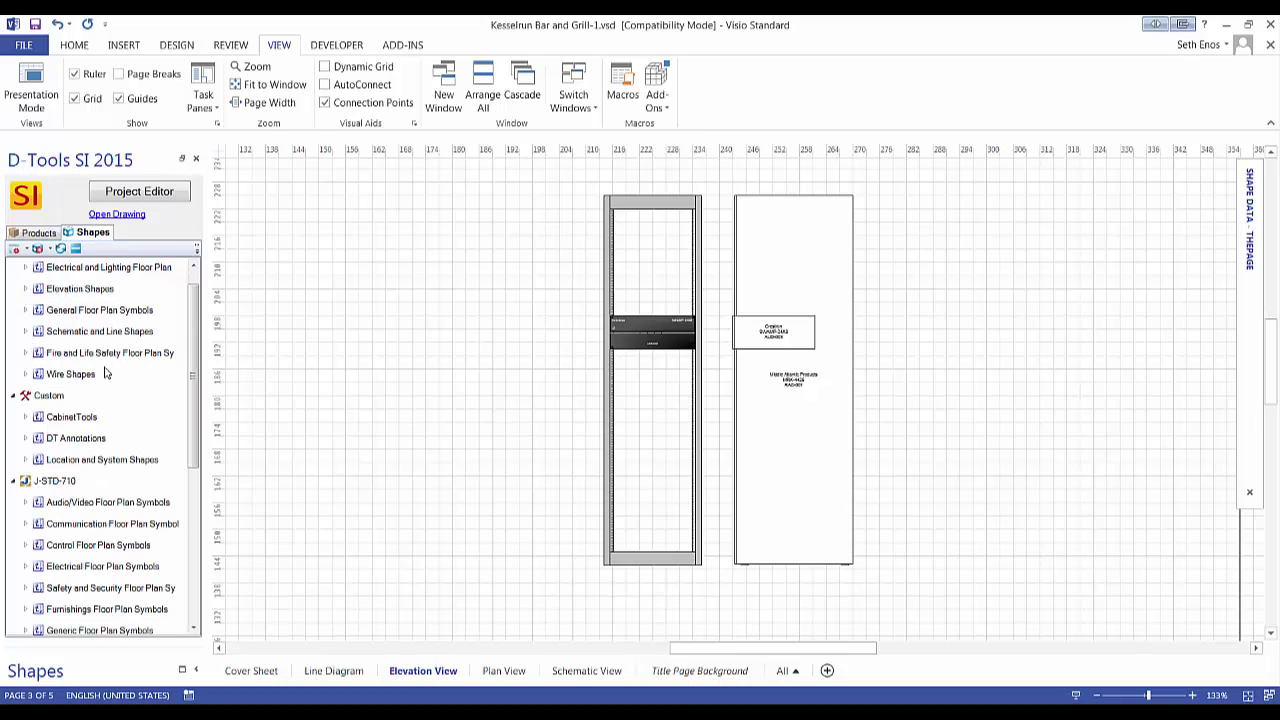
click(27, 421)
scroll(128, 423, down, 2)
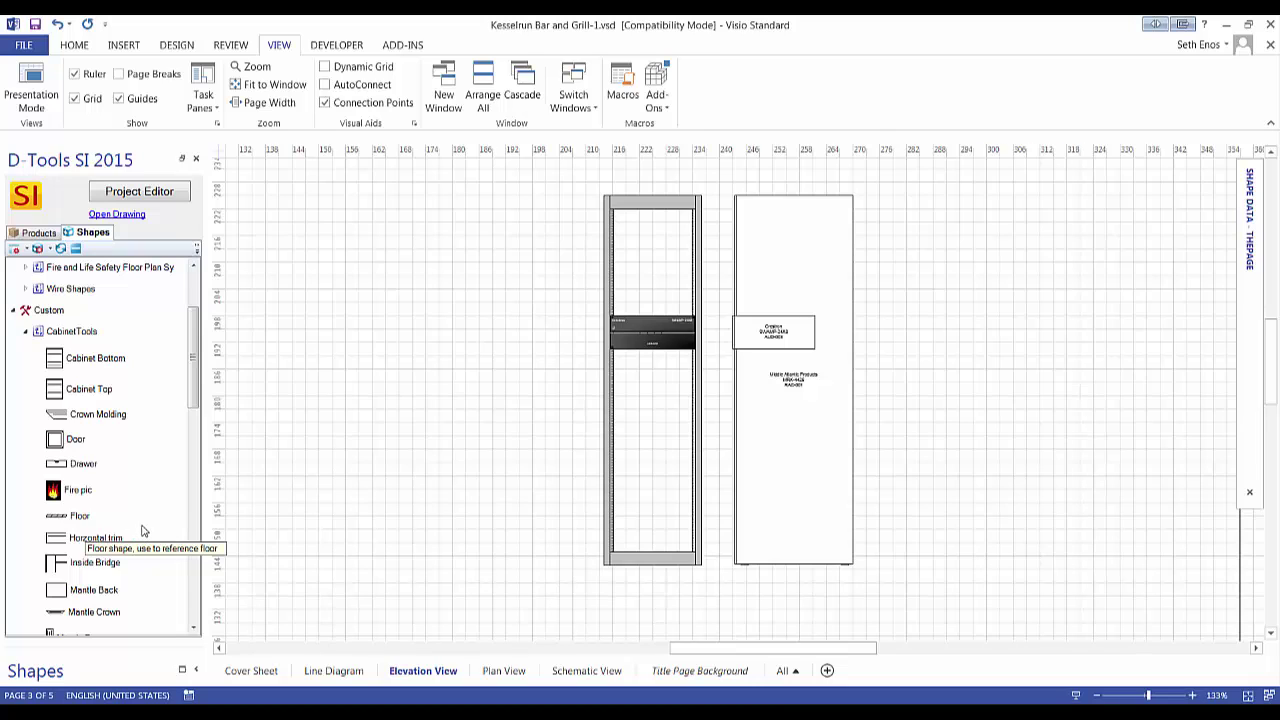
scroll(143, 531, down, 3)
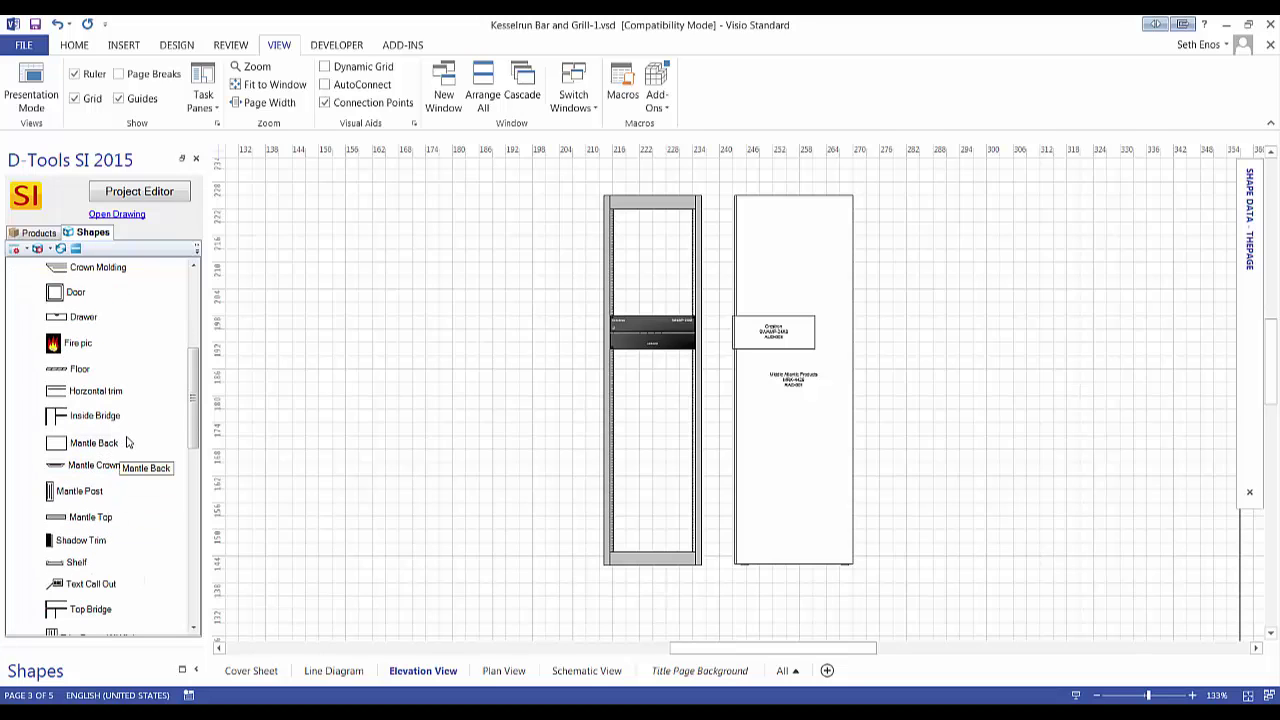
scroll(123, 440, up, 3)
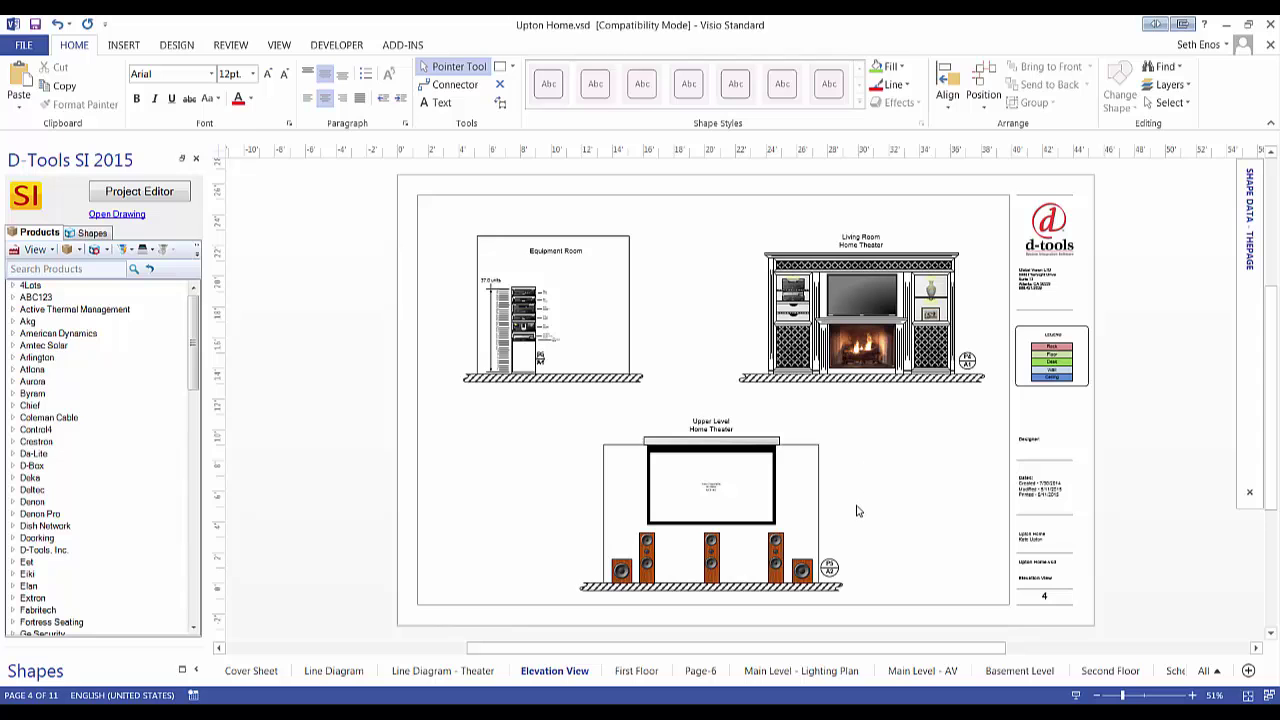
- In the Upton Home elevation drawing, examine the Upper Level Home Theater's screen and the product details of its center floor speaker
click(684, 494)
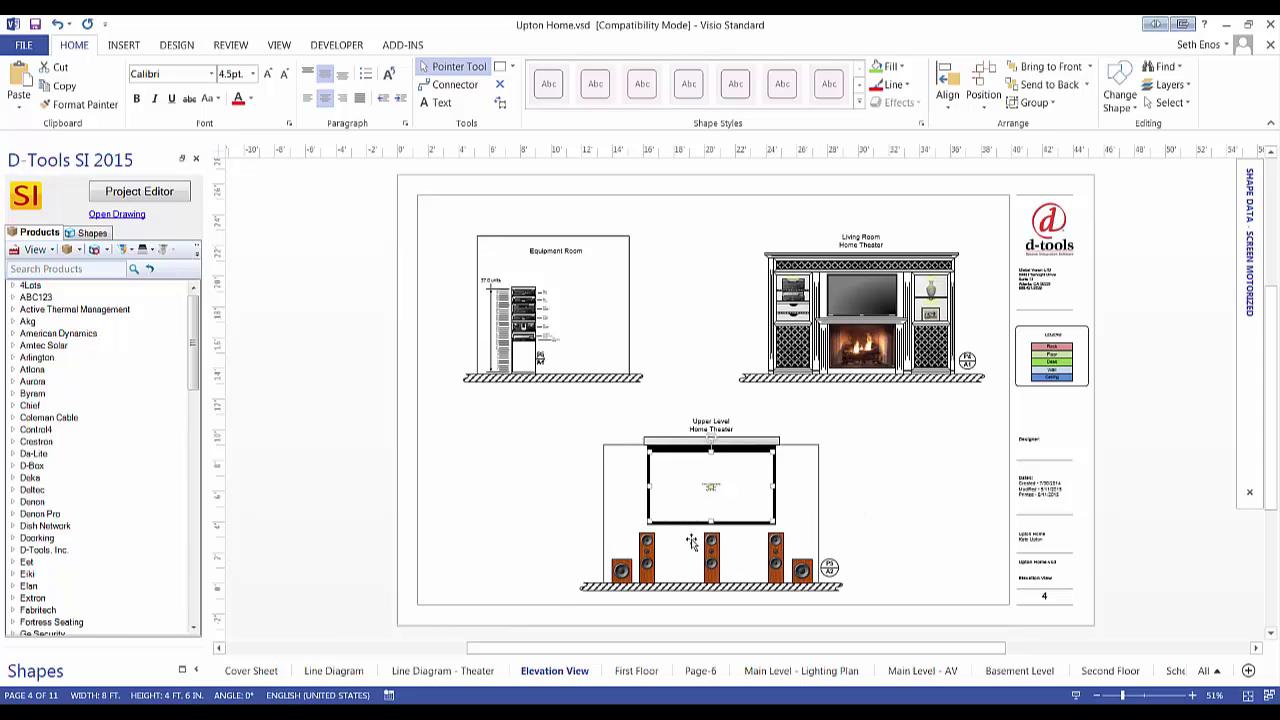
scroll(690, 540, up, 2)
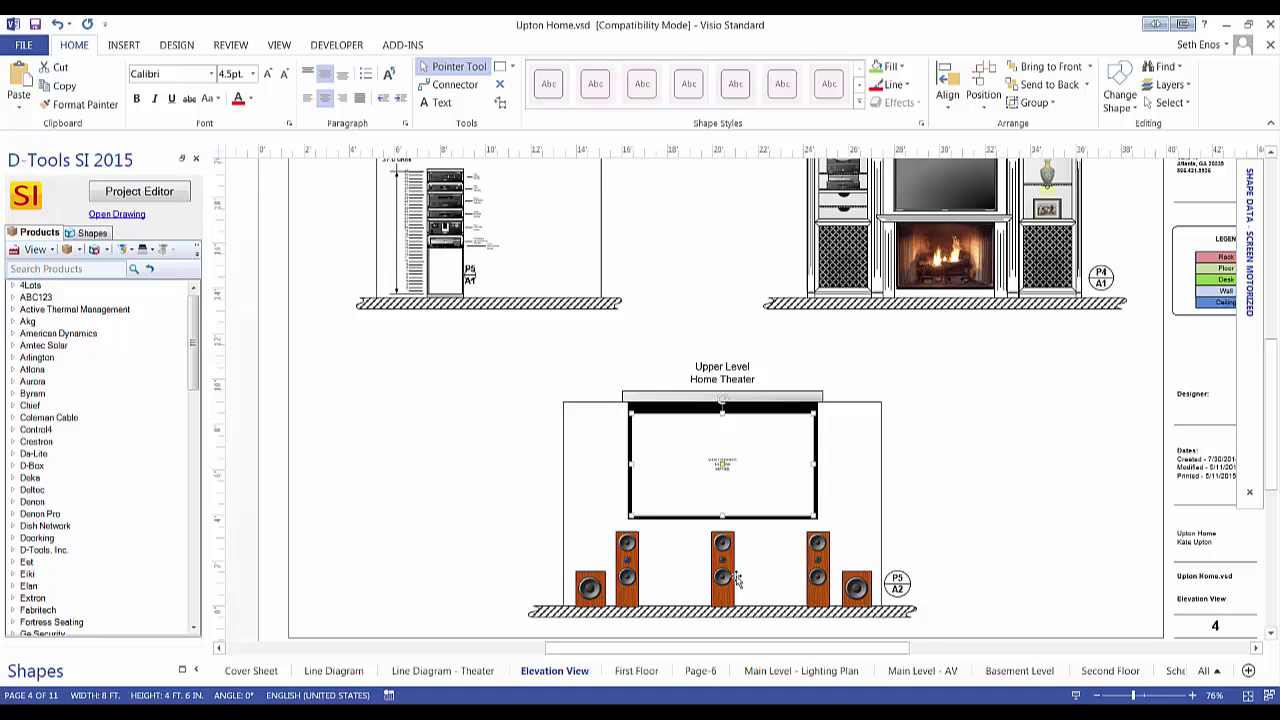
scroll(735, 444, up, 1)
scroll(725, 586, down, 1)
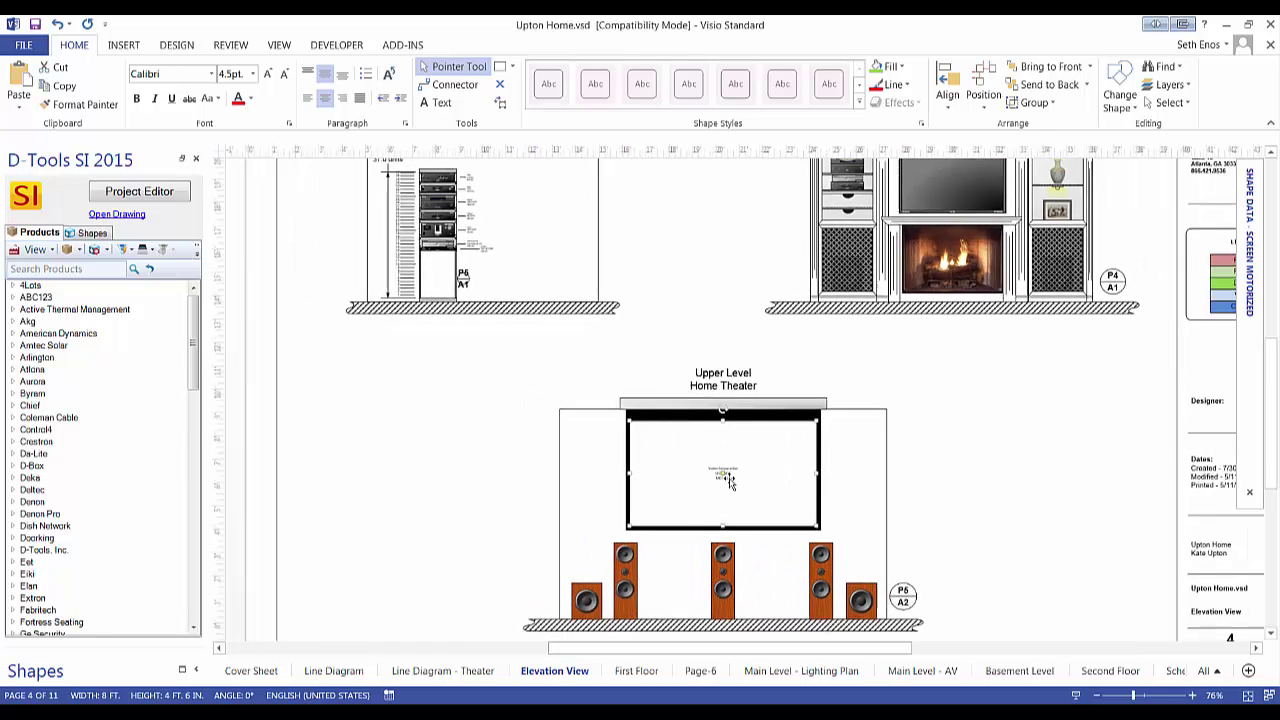
double_click(723, 586)
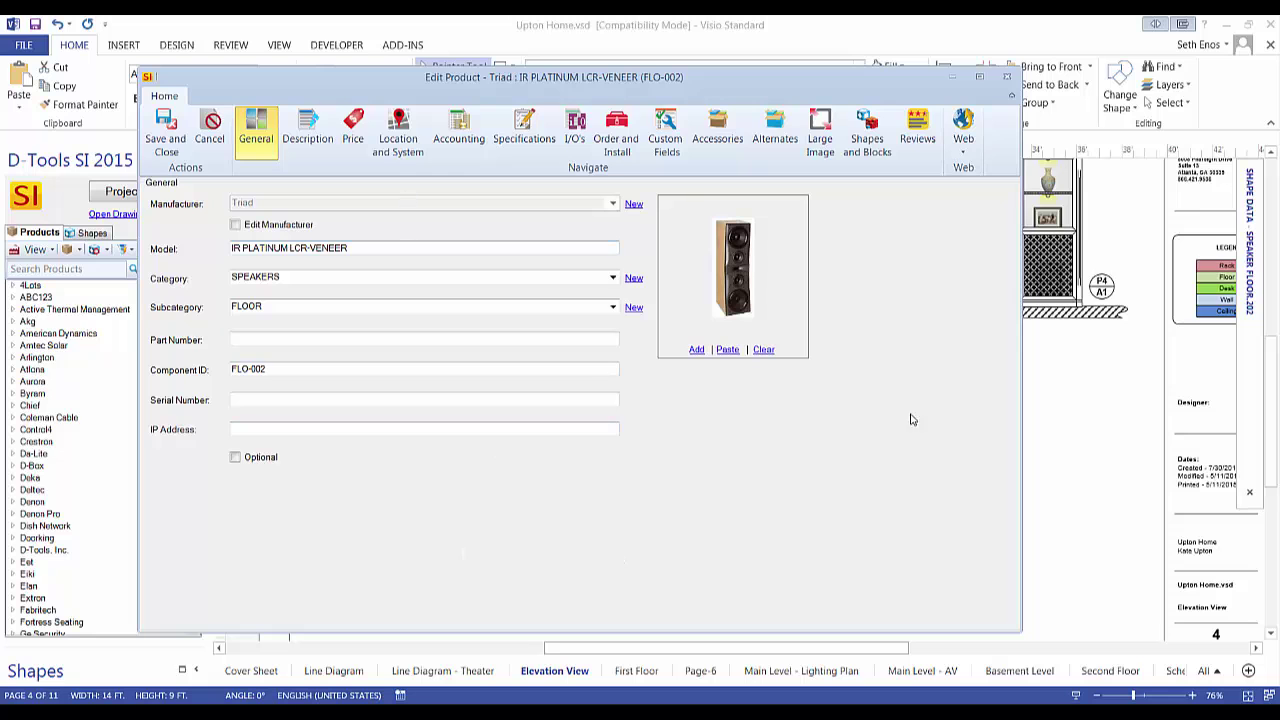
click(1007, 77)
- Examine the Equipment Room rack, its rack unit tape measure, and the mounted components with their labels
ctrl+scroll(960, 402, down, 3)
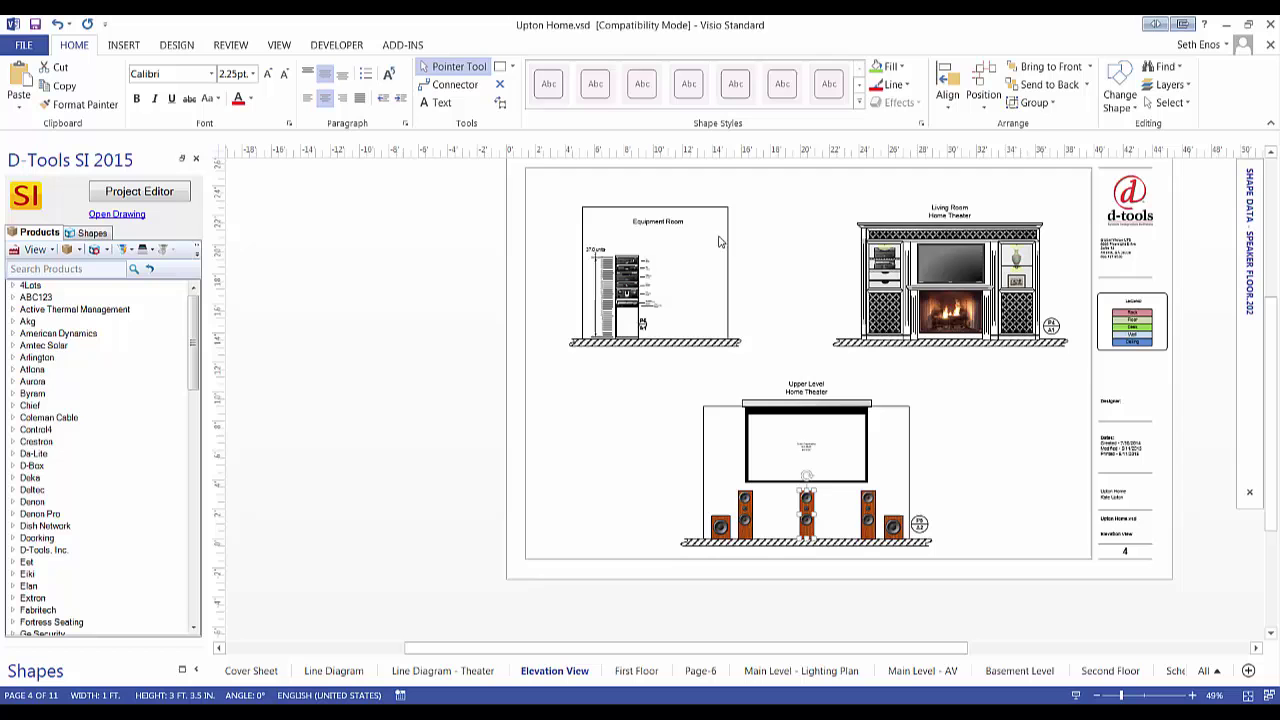
ctrl+scroll(612, 282, up, 6)
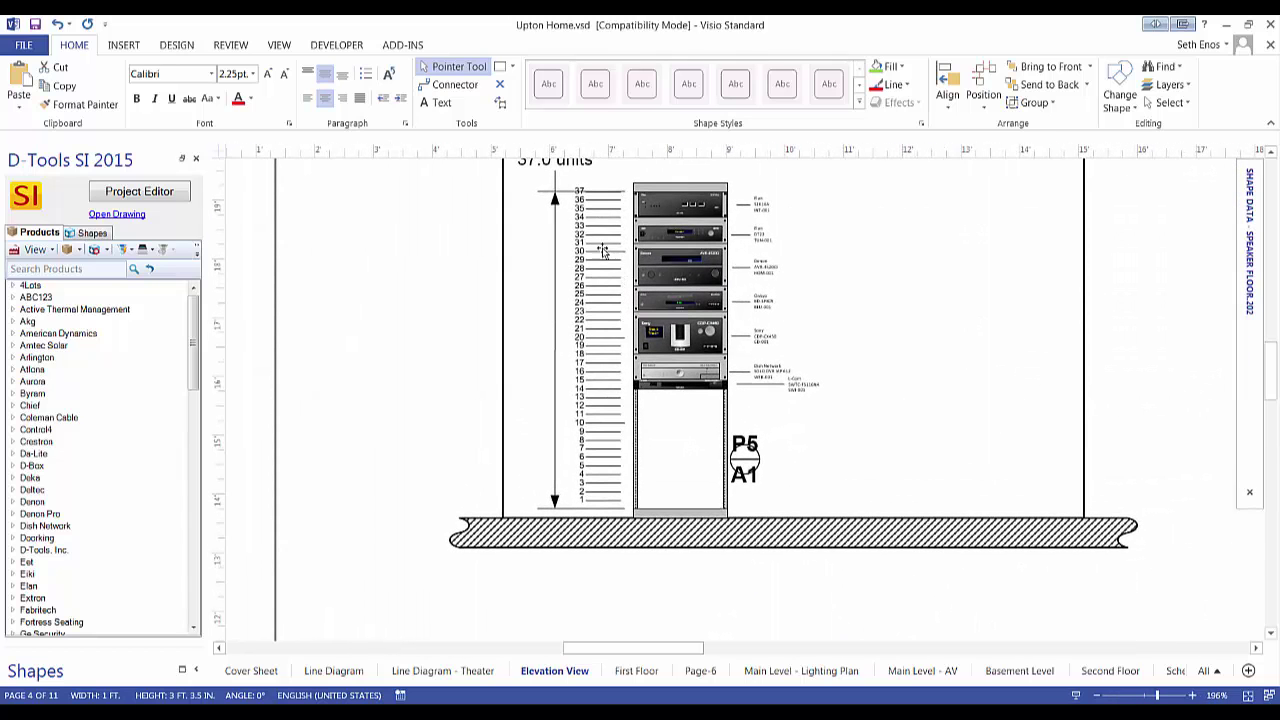
click(603, 247)
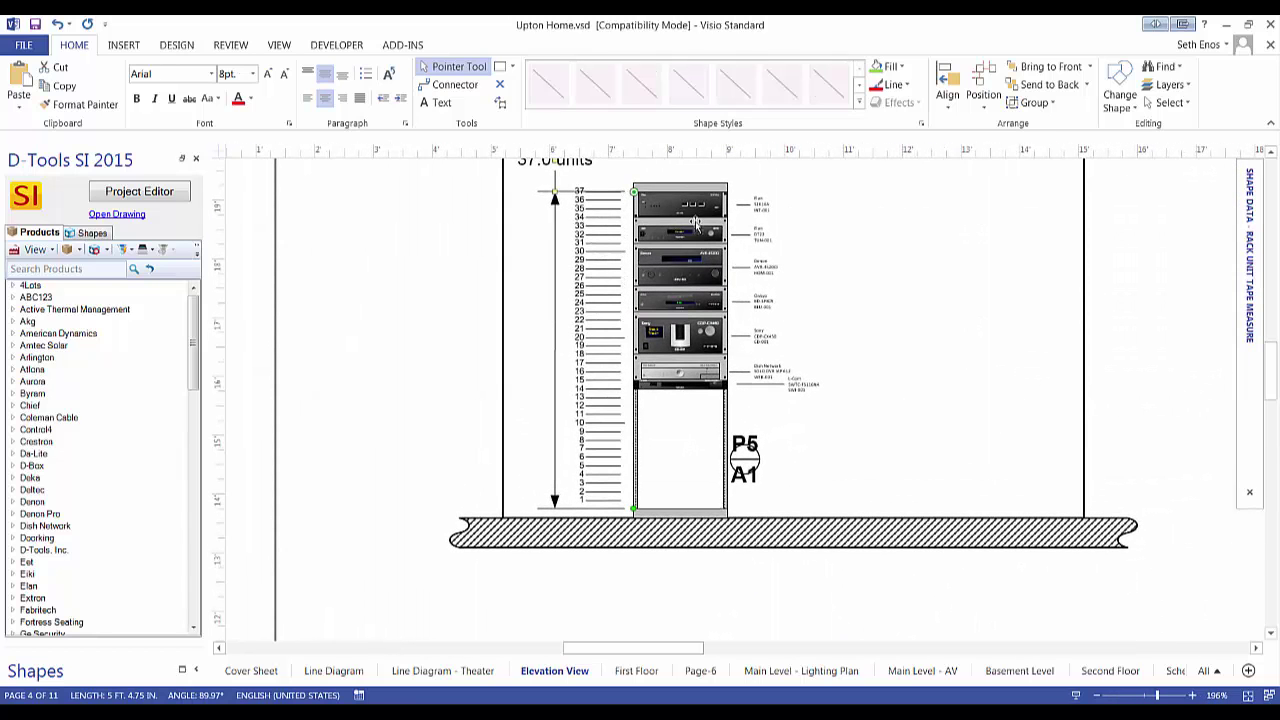
ctrl+scroll(680, 262, up, 3)
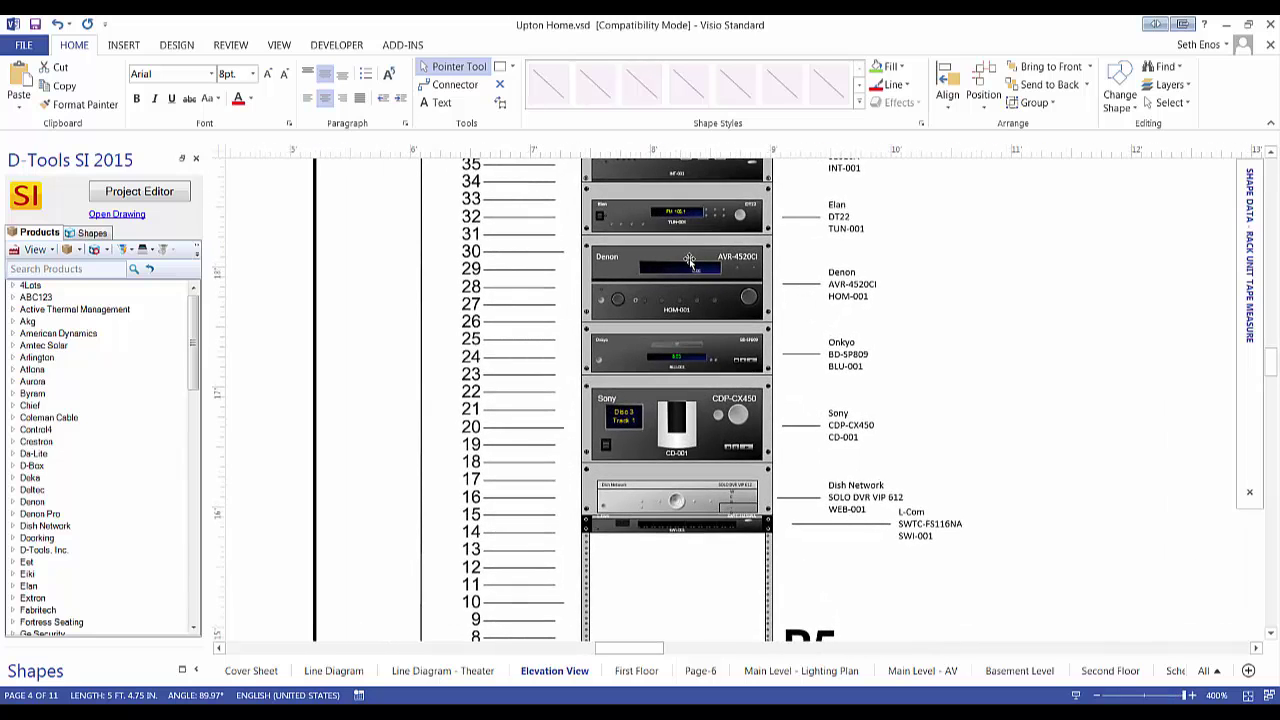